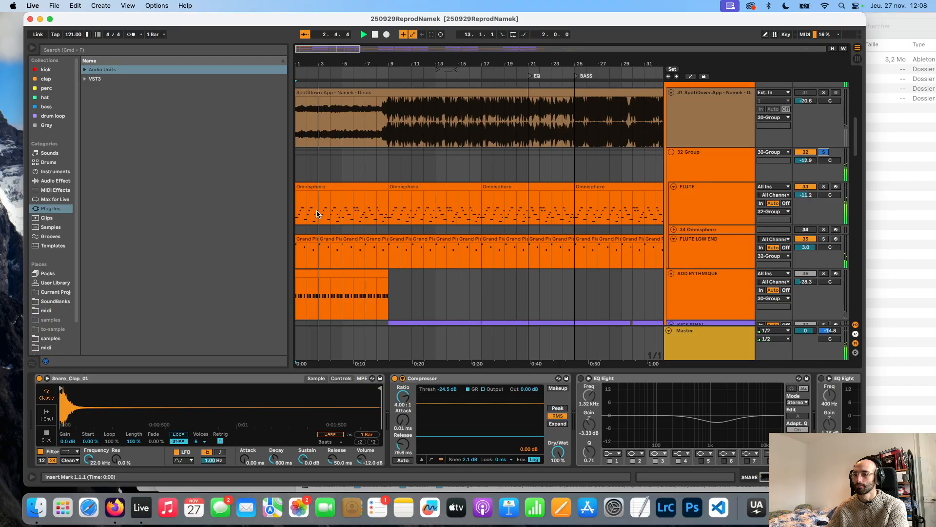
# - Stop playback, open Omnisphere on the FLUTE track and examine the main page and layer A of its patch
pyautogui.press('space')
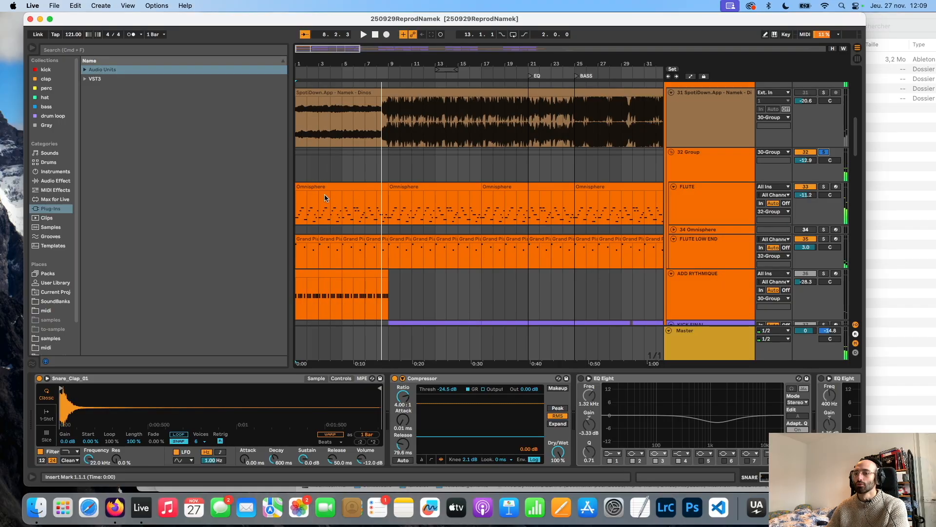
pyautogui.click(360, 186)
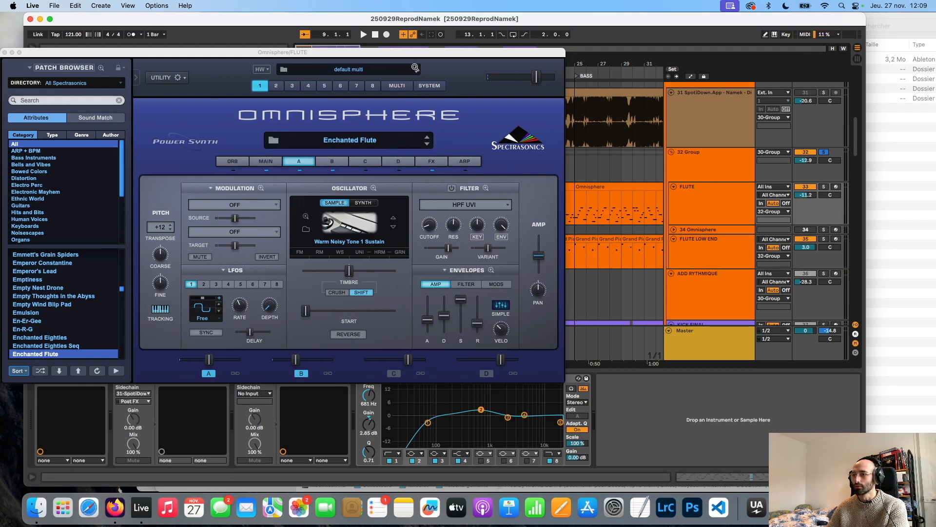
pyautogui.moveTo(412, 52); pyautogui.dragTo(492, 51)
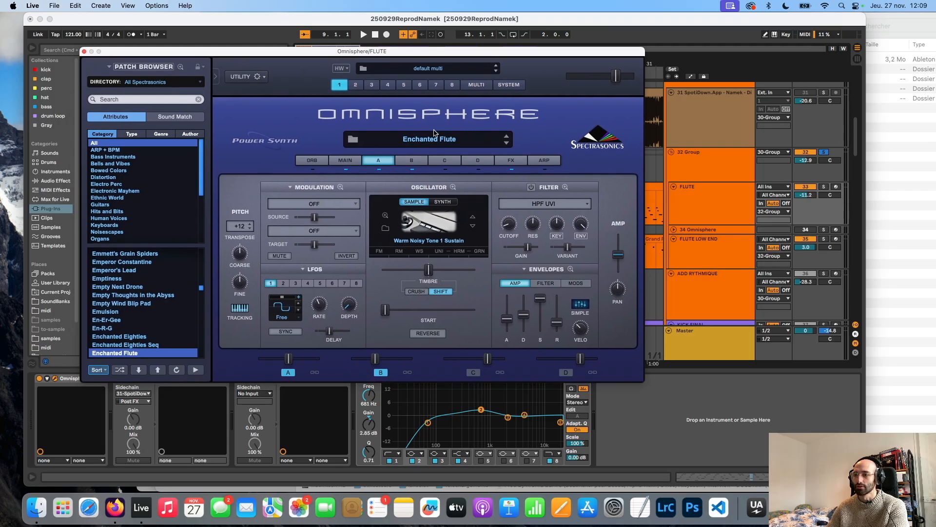
pyautogui.click(351, 160)
pyautogui.click(378, 160)
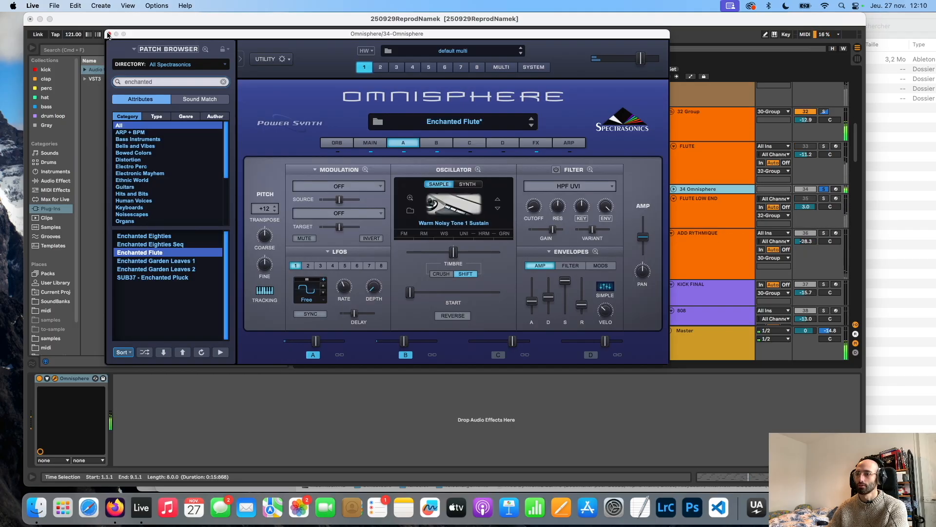
# - Close the 34 Omnisphere instrument window and inspect layer B and the effects page of the FLUTE track's Omnisphere
pyautogui.click(109, 34)
pyautogui.click(748, 169)
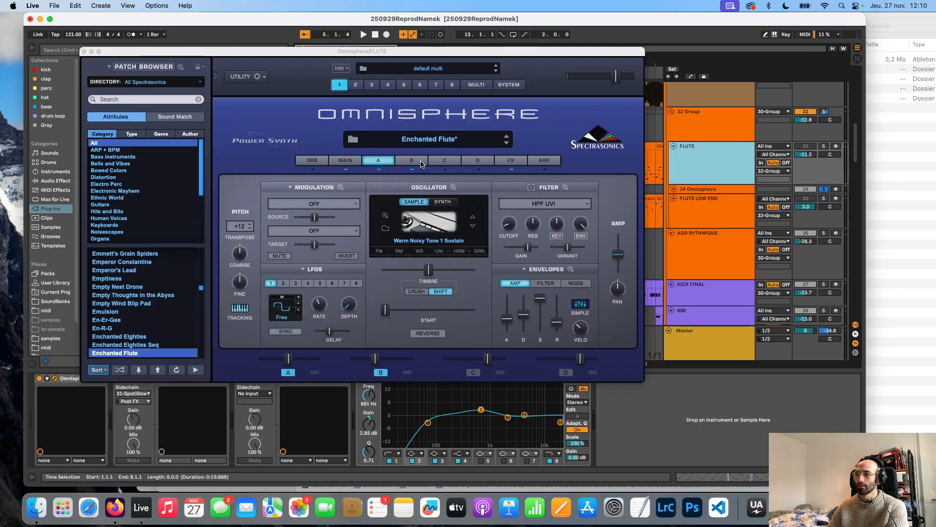
pyautogui.click(422, 164)
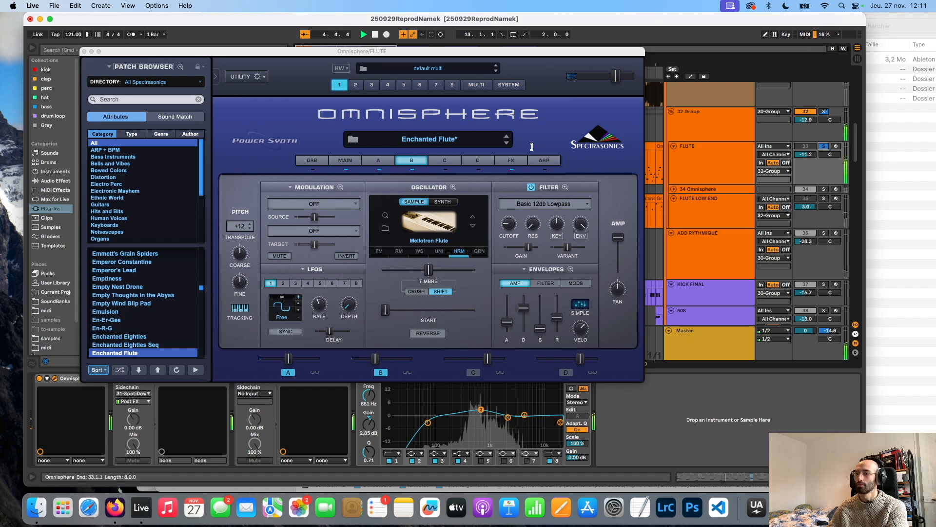
pyautogui.click(511, 160)
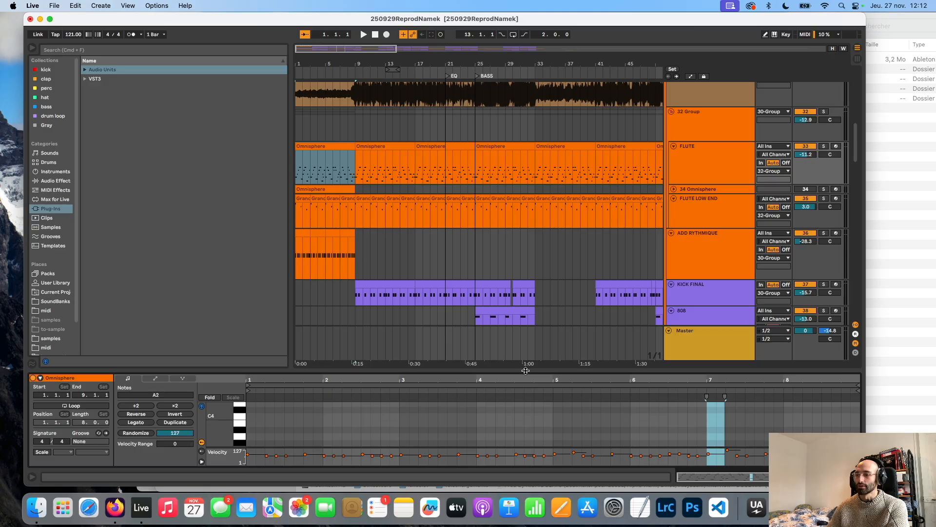
# - Enlarge the note editor of the first FLUTE clip and play its melody
pyautogui.moveTo(526, 371); pyautogui.dragTo(526, 106)
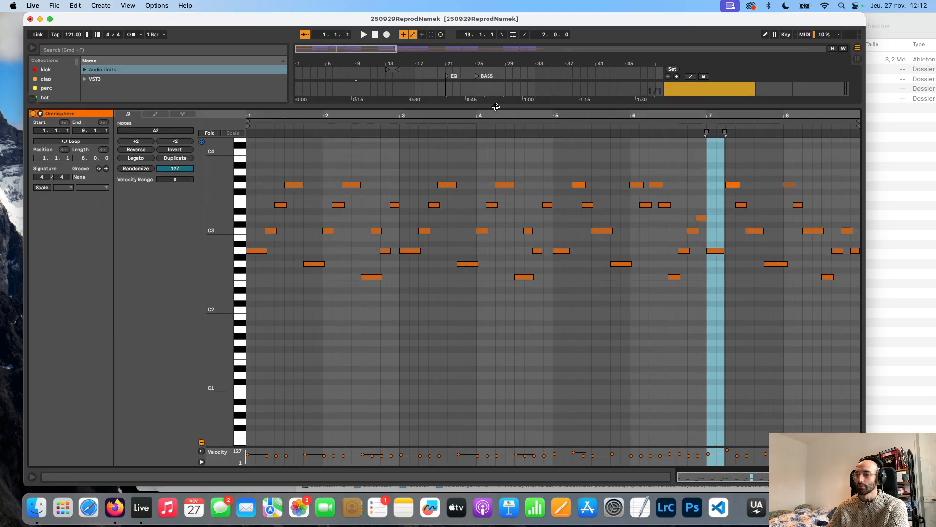
pyautogui.press('space')
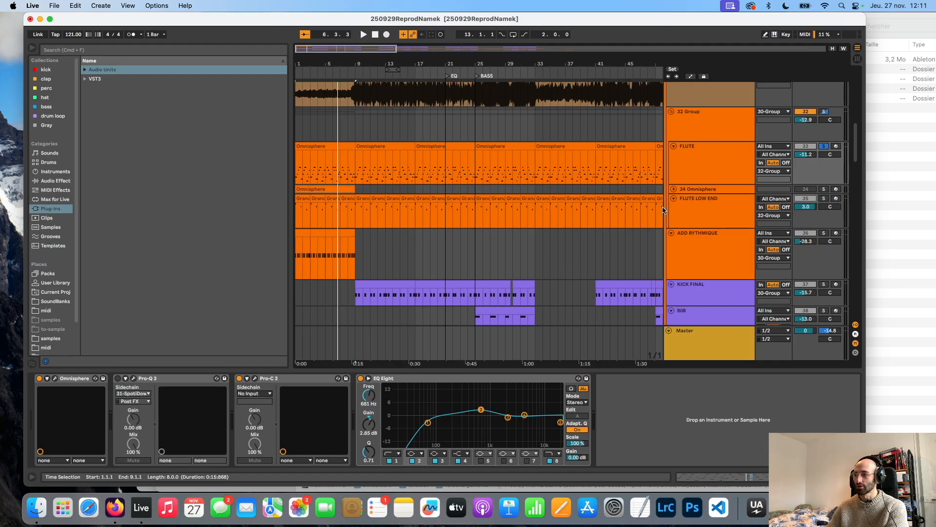
# - Examine the device chains of the FLUTE LOW END track and the 32 Group, closing the open effect window
pyautogui.click(703, 213)
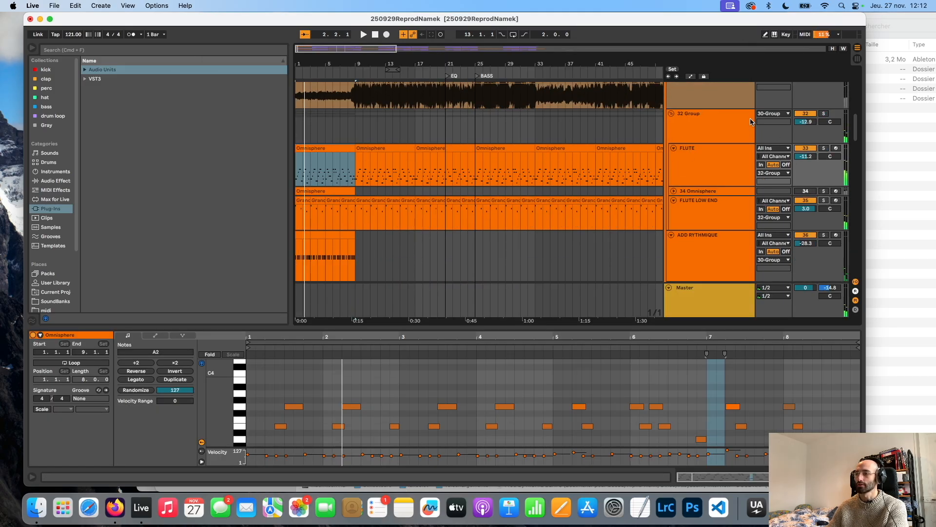
pyautogui.doubleClick(727, 122)
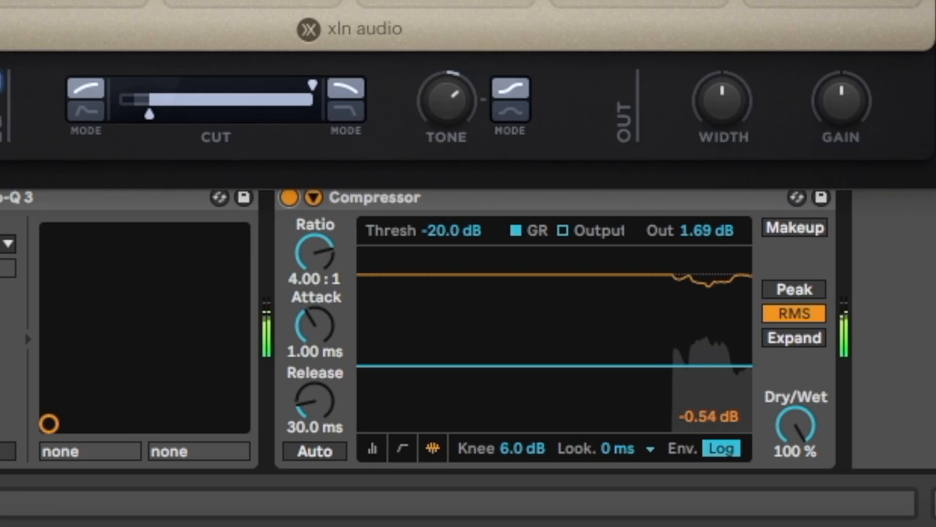
pyautogui.press('super+w')
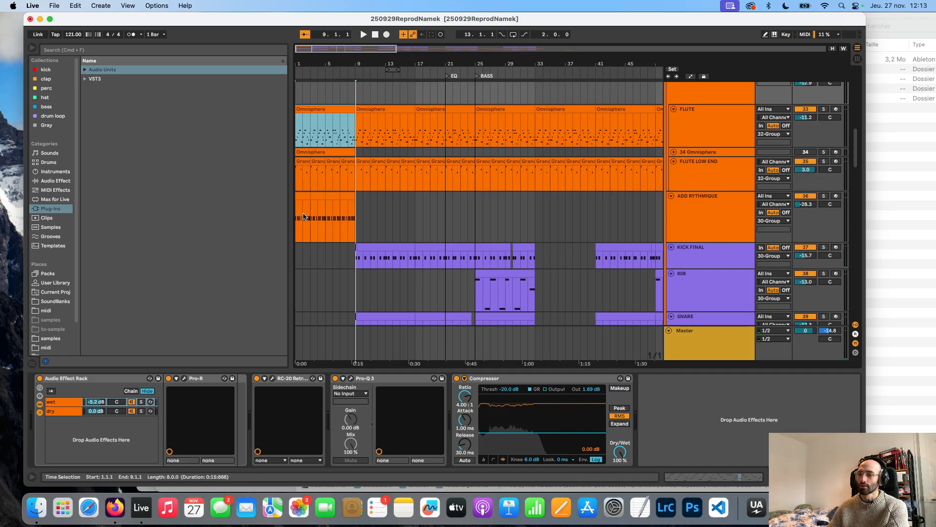
# - Solo the ADD RYTHMIQUE track, play it from the beginning and raise its volume to -18.0 dB
pyautogui.click(299, 218)
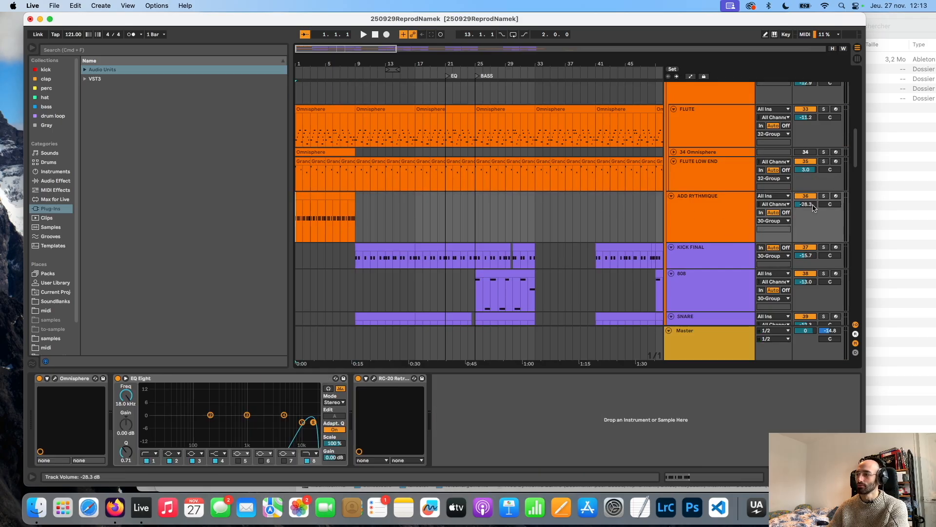
pyautogui.press('s')
pyautogui.press('space')
pyautogui.moveTo(813, 206); pyautogui.dragTo(813, 192)
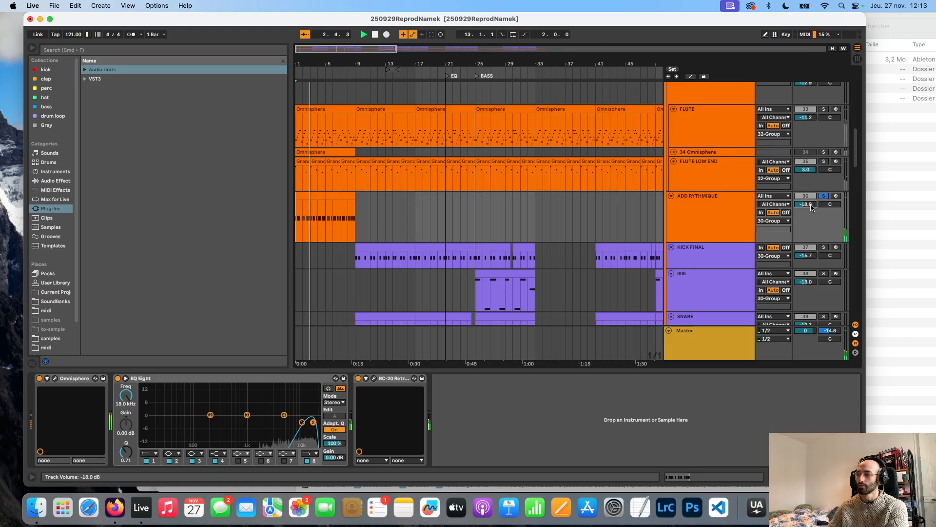
# - Solo the original Namek reference audio track for comparison
pyautogui.scroll(8, 805, 205)
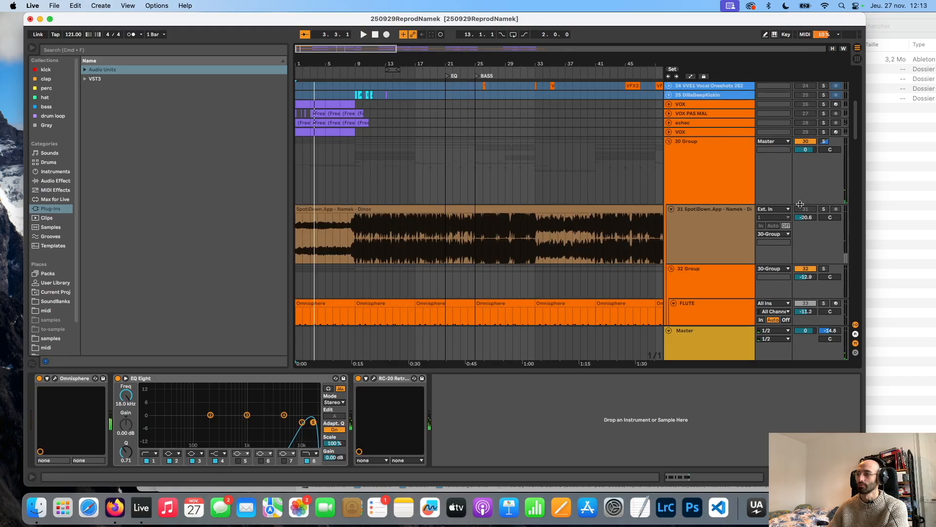
pyautogui.click(824, 209)
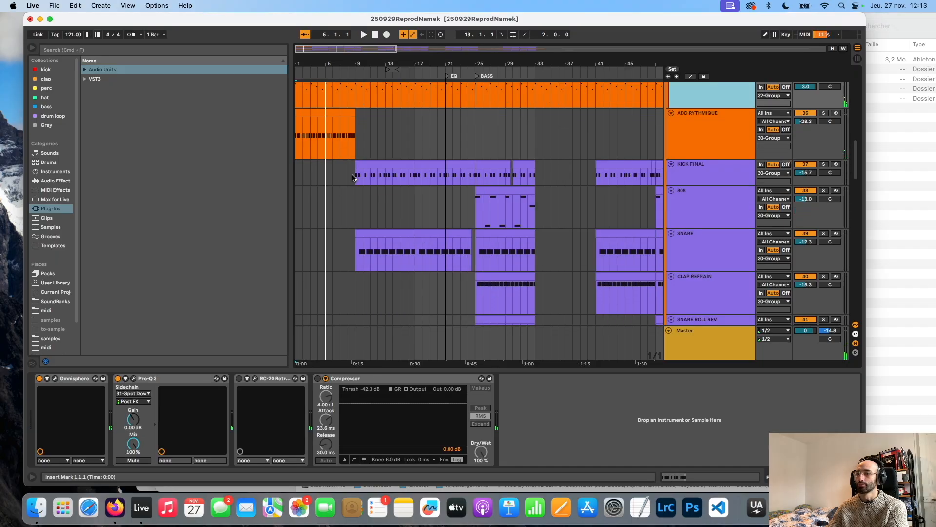
# - Set the playback start at bar 9 of the KICK FINAL track and review the drum, vocal and melodic tracks during playback
pyautogui.click(355, 179)
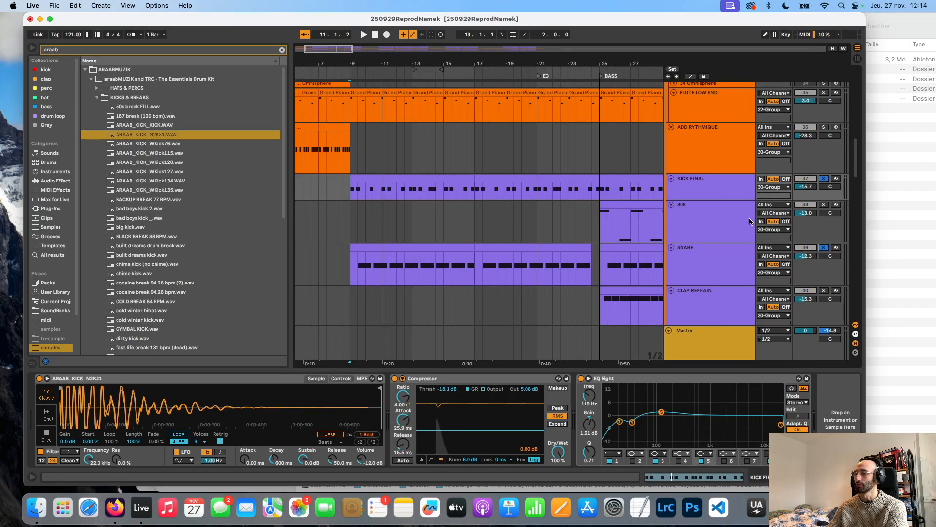
pyautogui.scroll(-5, 750, 221)
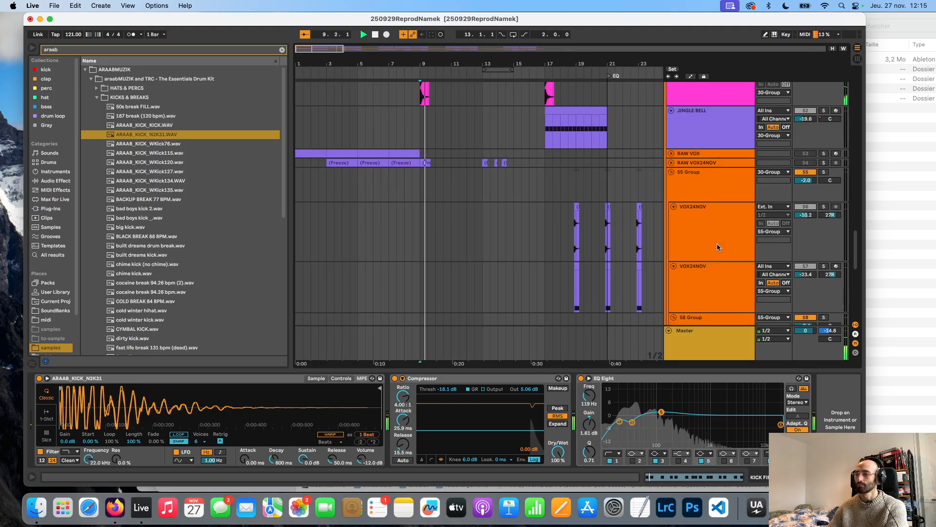
pyautogui.scroll(-8, 676, 244)
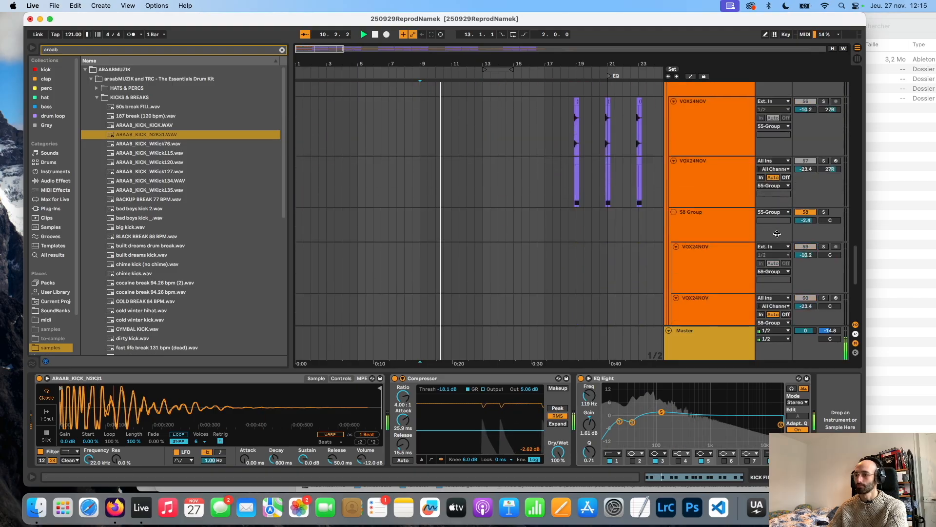
pyautogui.scroll(15, 624, 253)
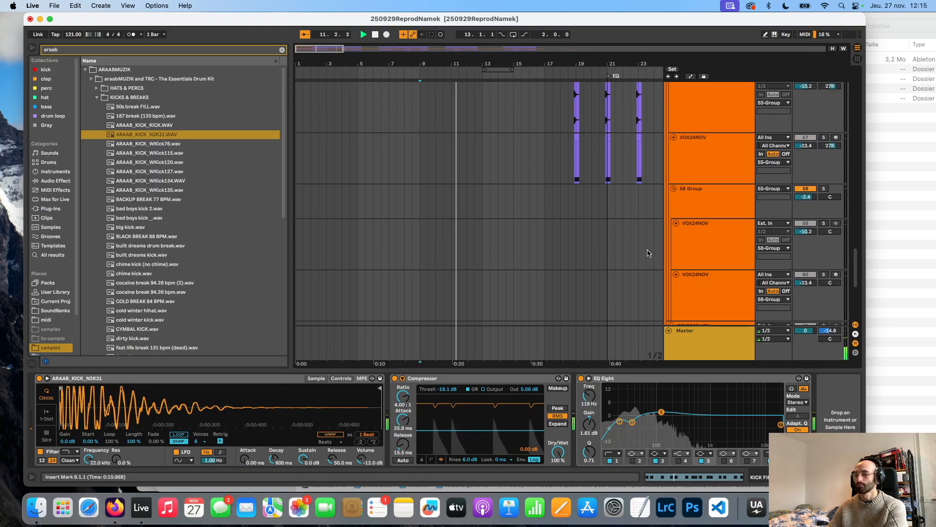
pyautogui.scroll(3, 604, 254)
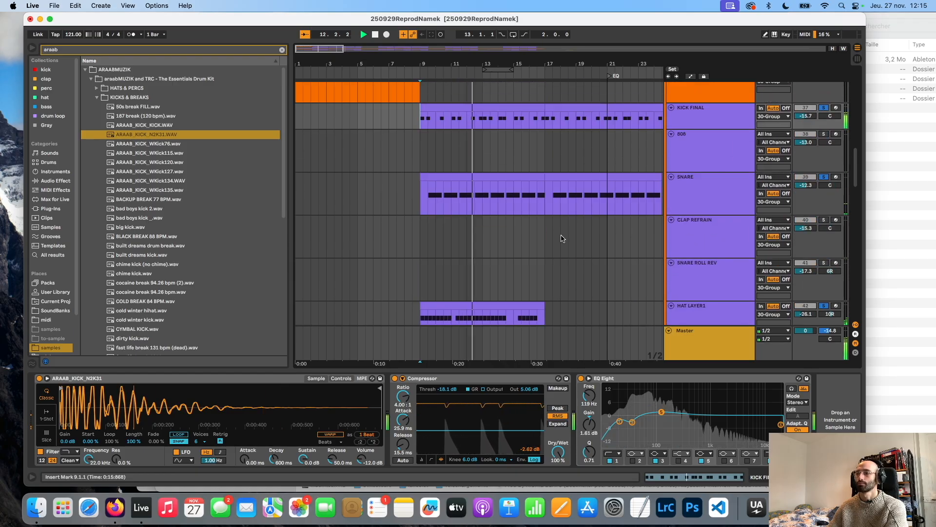
pyautogui.scroll(5, 542, 234)
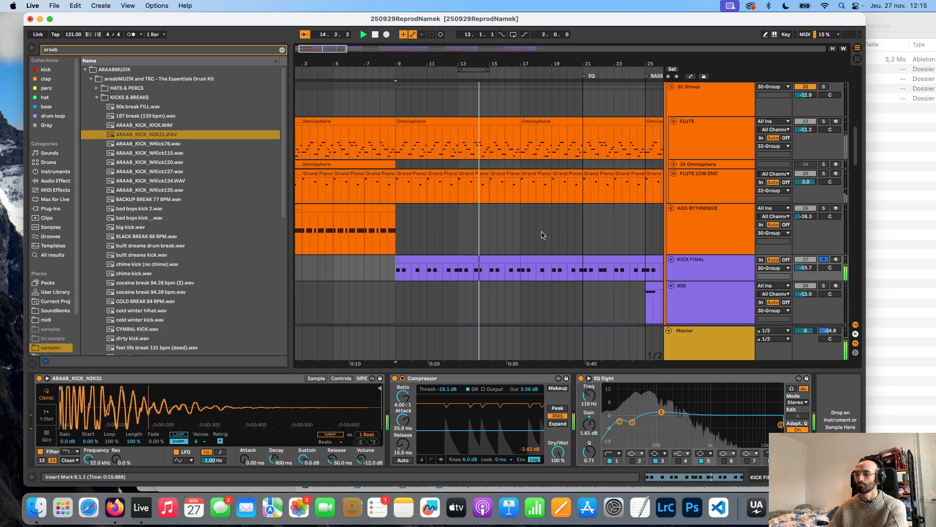
pyautogui.scroll(3, 540, 235)
pyautogui.scroll(-5, 539, 236)
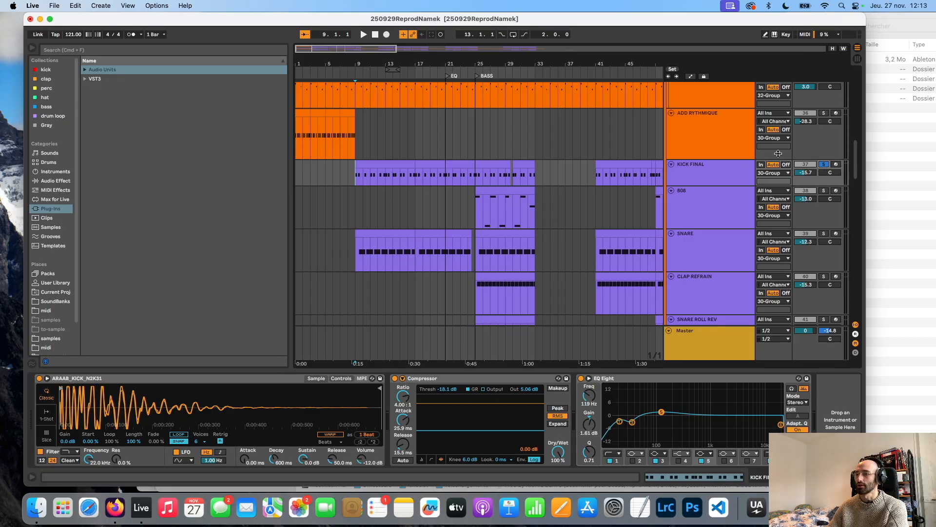
pyautogui.press('space')
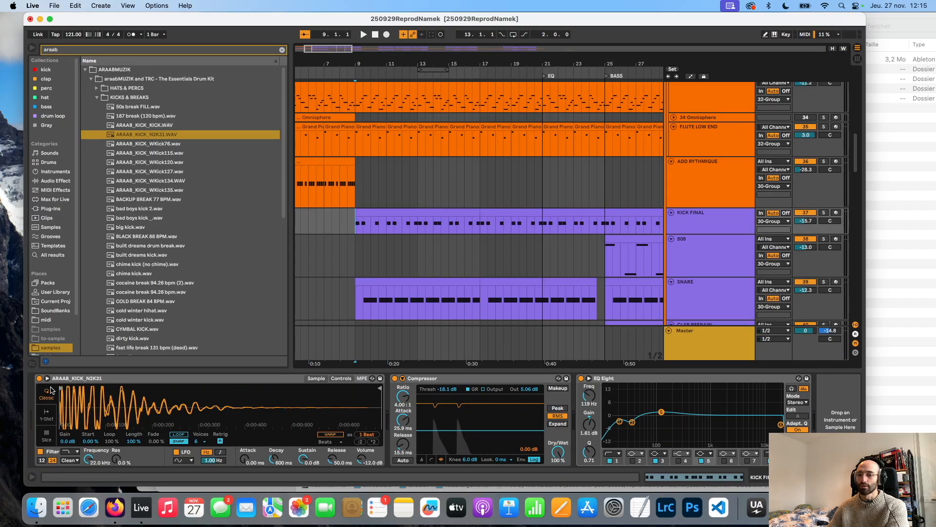
# - Open the notes of the first KICK FINAL clip, then solo the track and listen to its pattern
pyautogui.click(397, 208)
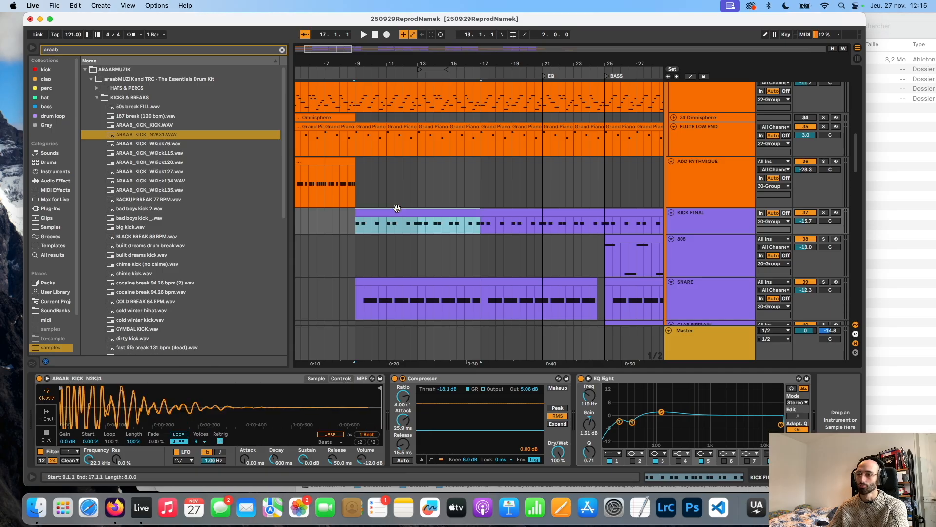
pyautogui.doubleClick(397, 208)
pyautogui.press('space')
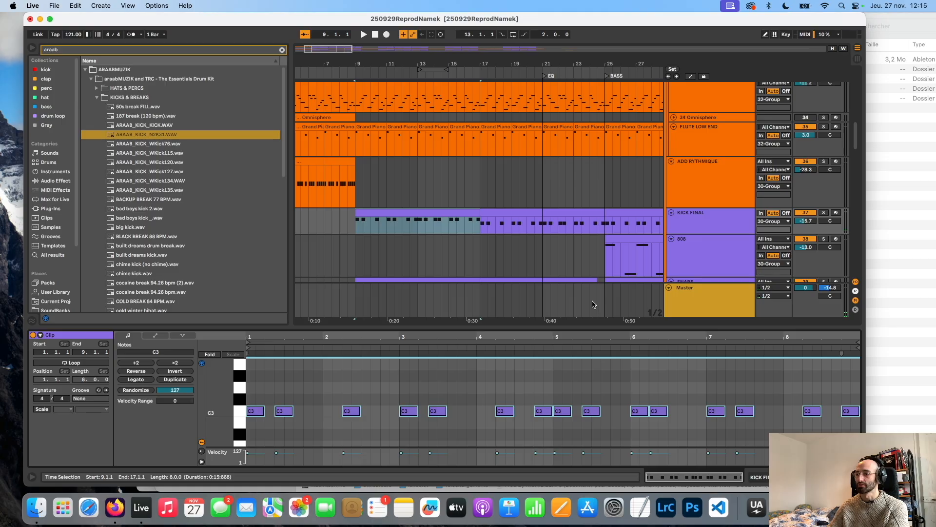
pyautogui.press('space')
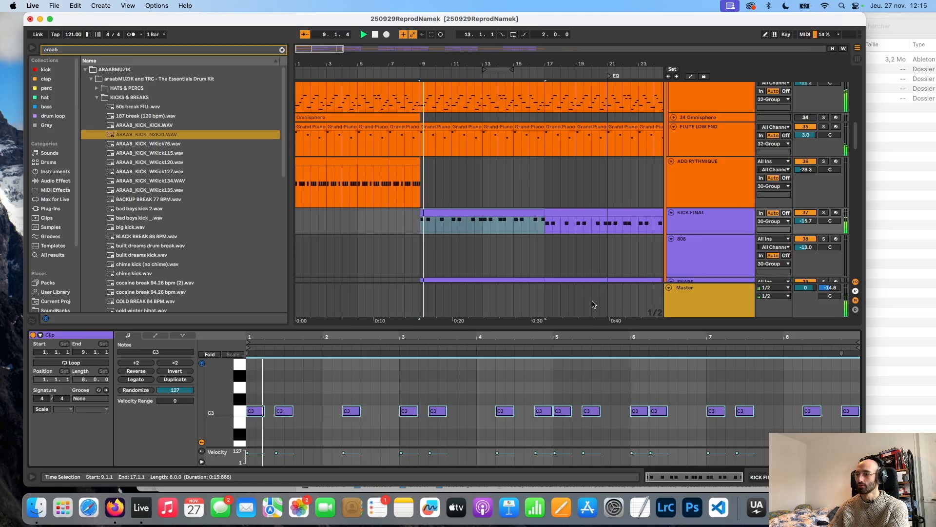
pyautogui.click(825, 213)
pyautogui.press('space')
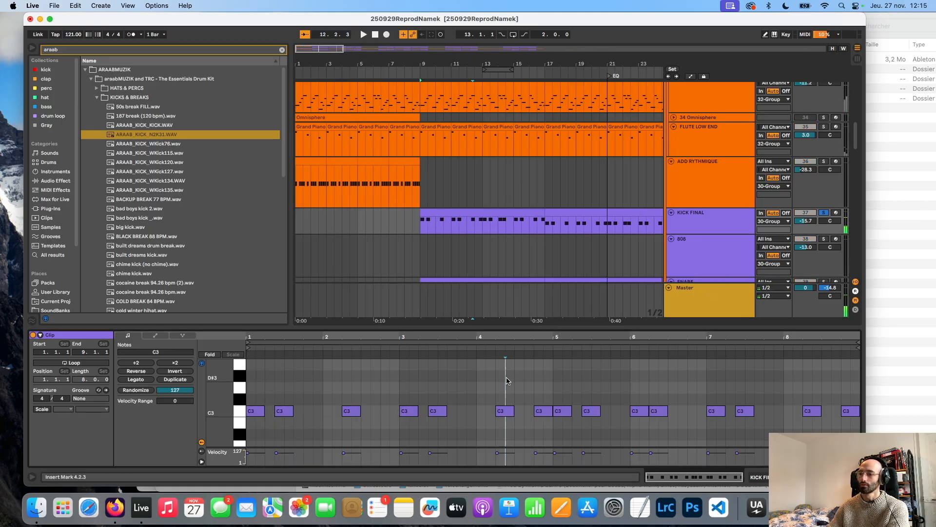
# - Inspect the EQ Eight on the KICK FINAL track while listening to the kick
pyautogui.press('Down')
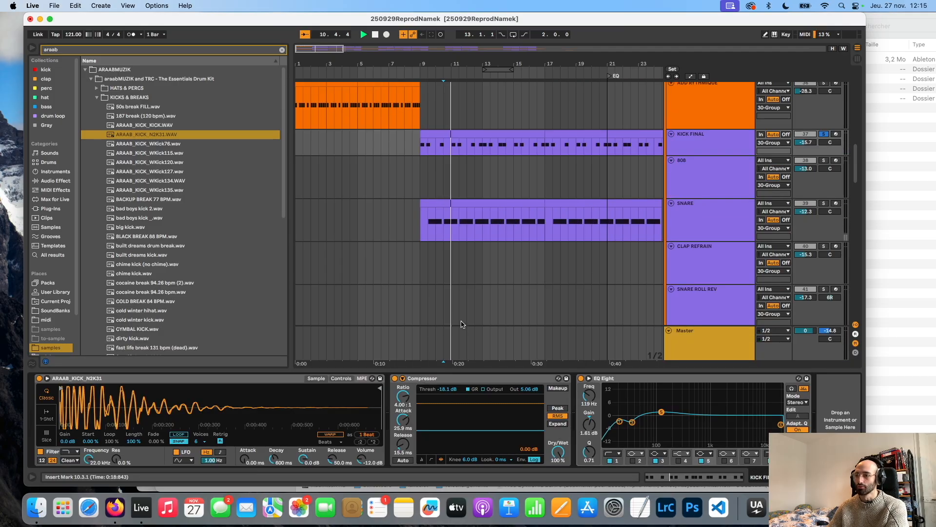
pyautogui.click(690, 377)
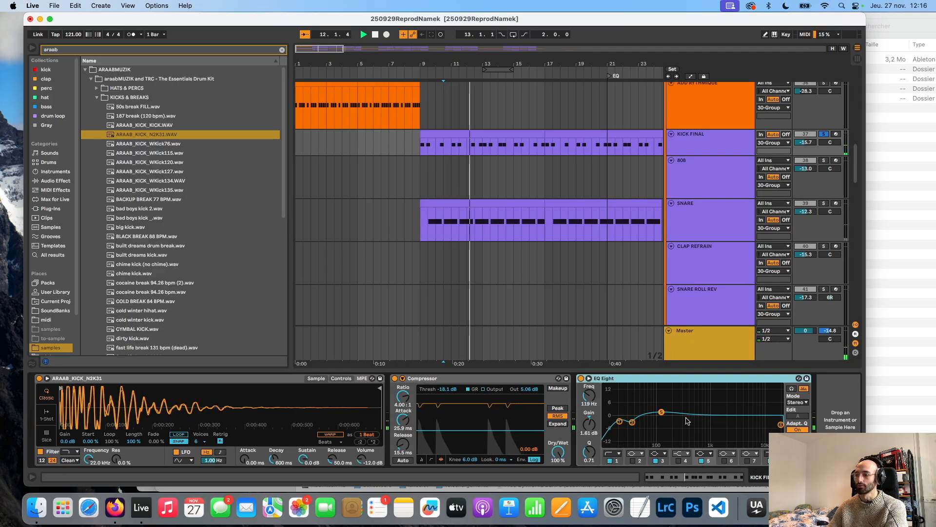
pyautogui.press('space')
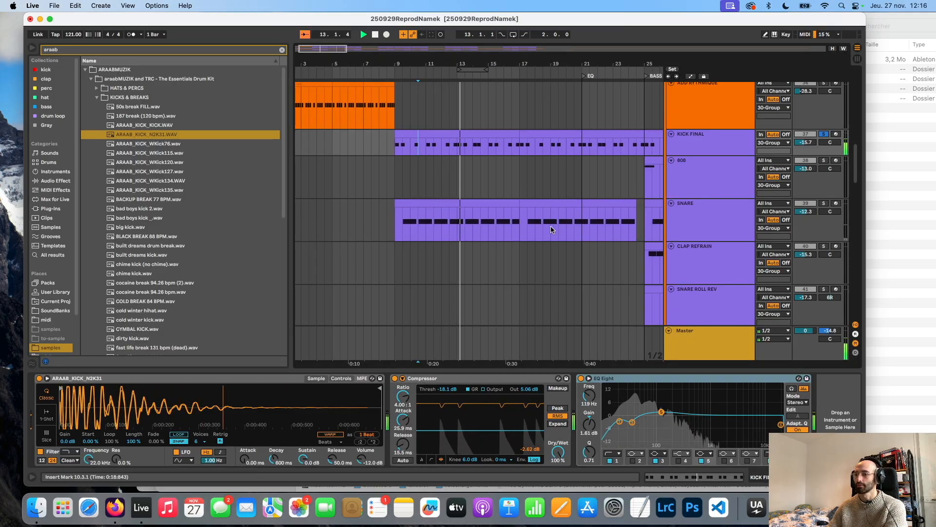
# - Solo the SNARE track and play it from bar 9
pyautogui.click(396, 223)
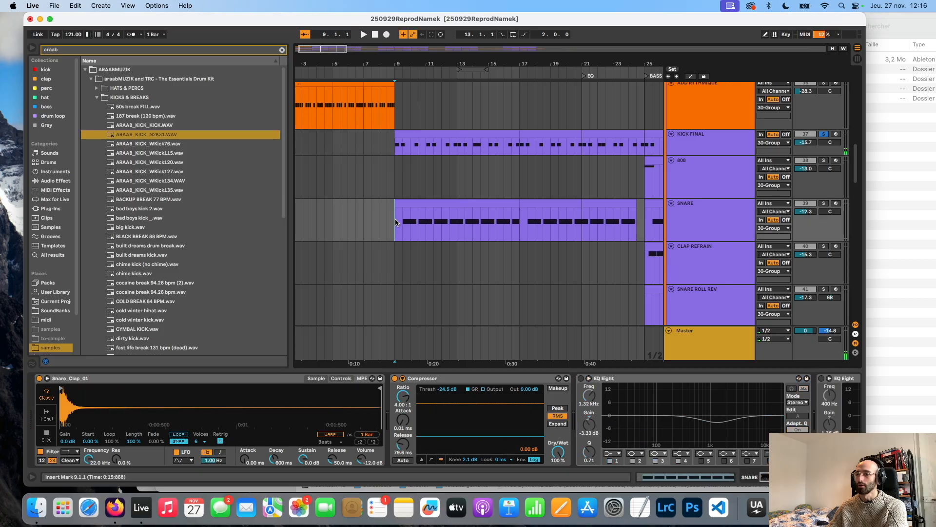
pyautogui.press('space')
pyautogui.click(823, 204)
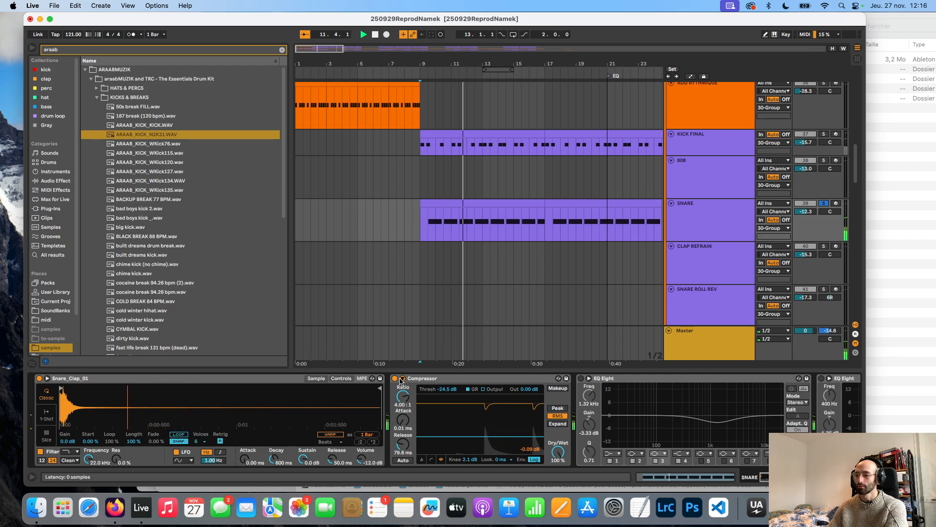
# - Bypass the Compressor on the SNARE track and review the remaining effects in its device chain
pyautogui.hscroll(4, 429, 383)
pyautogui.click(222, 381)
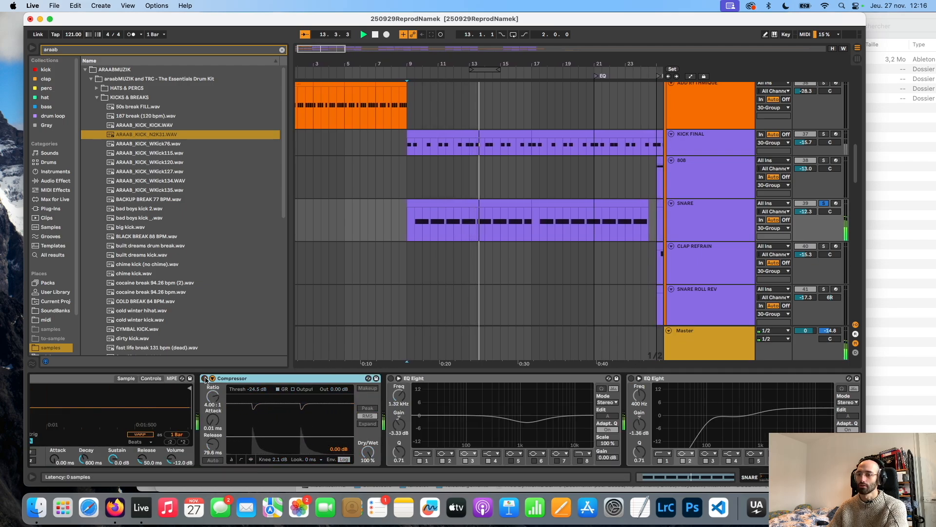
pyautogui.hscroll(10, 277, 384)
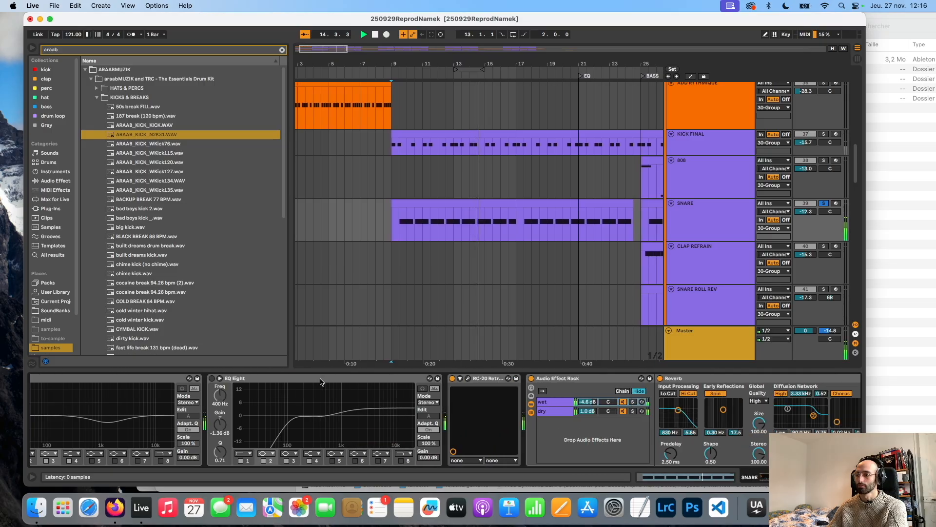
# - Review the RC-20 Retro Color, effect rack and Reverb on the SNARE track, comparing its last EQ Eight off and on during playback
pyautogui.click(352, 378)
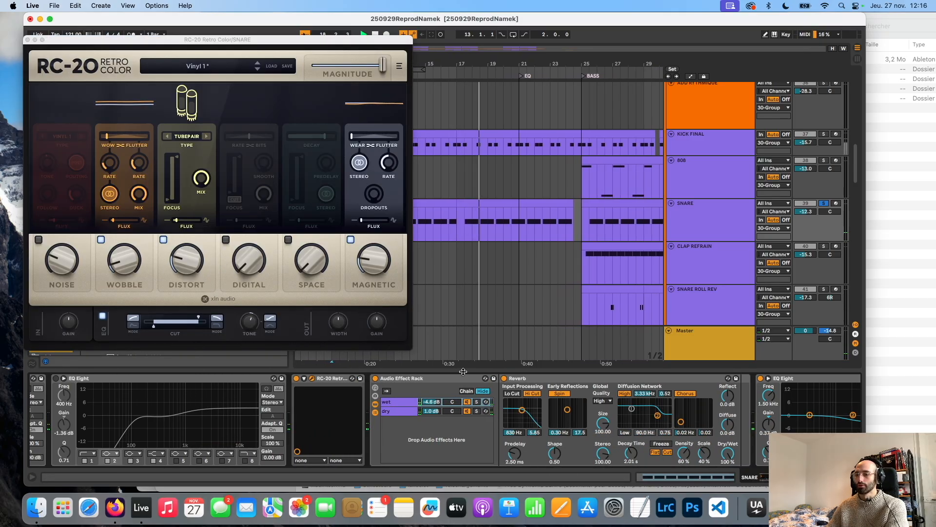
pyautogui.hscroll(4, 293, 419)
pyautogui.click(267, 380)
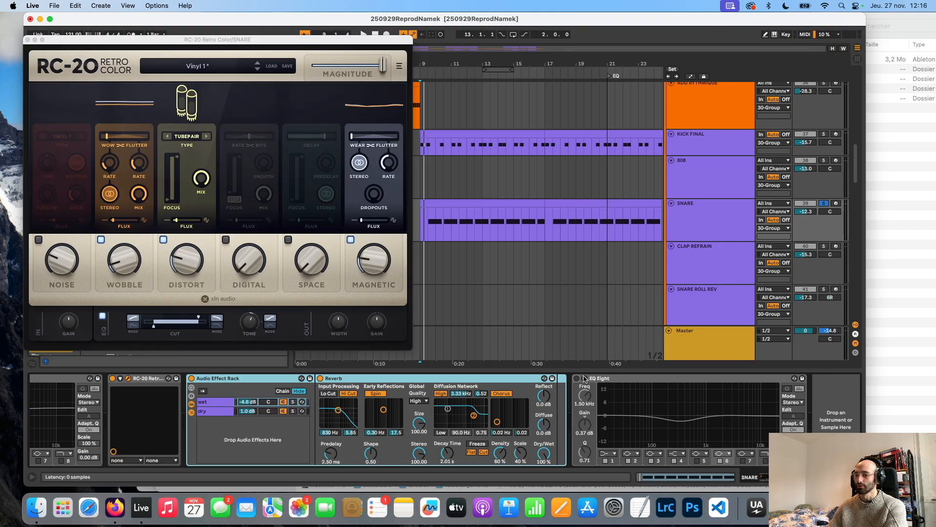
pyautogui.press('space')
pyautogui.click(578, 378)
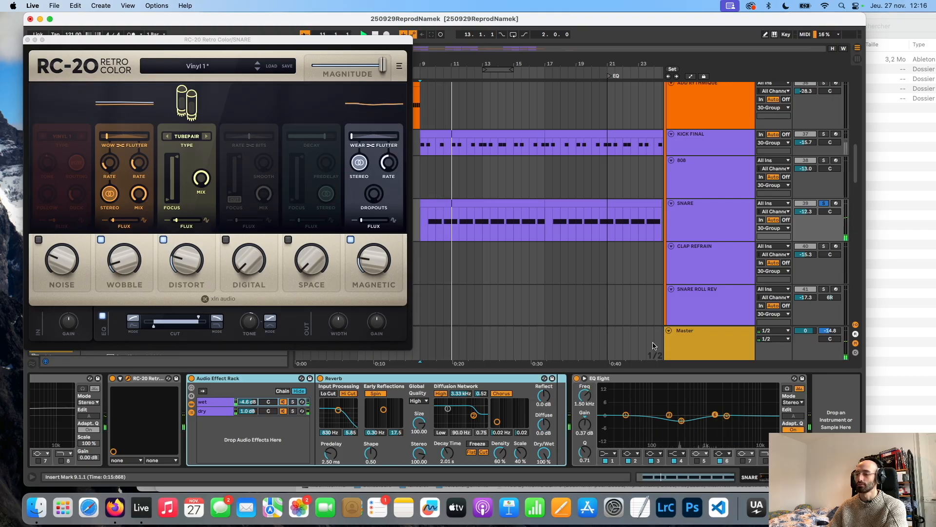
pyautogui.press('super+alt+p')
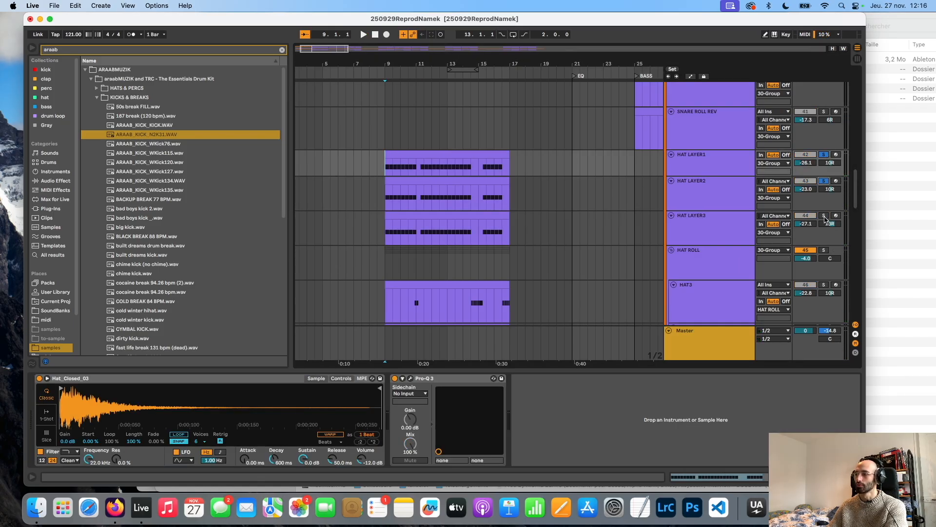
# - Play the three soloed hat layers together from bar 9, and solo HAT LAYER1 to examine its sound
pyautogui.press('space')
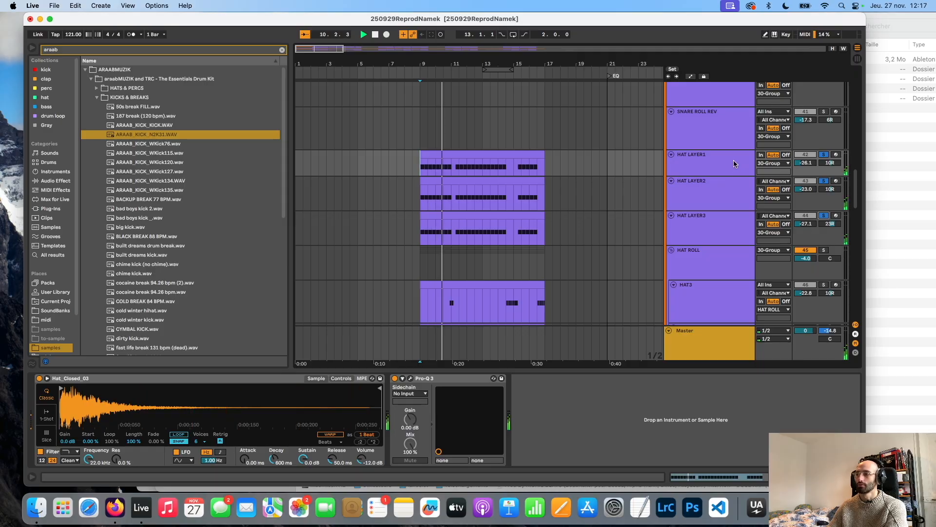
pyautogui.press('space')
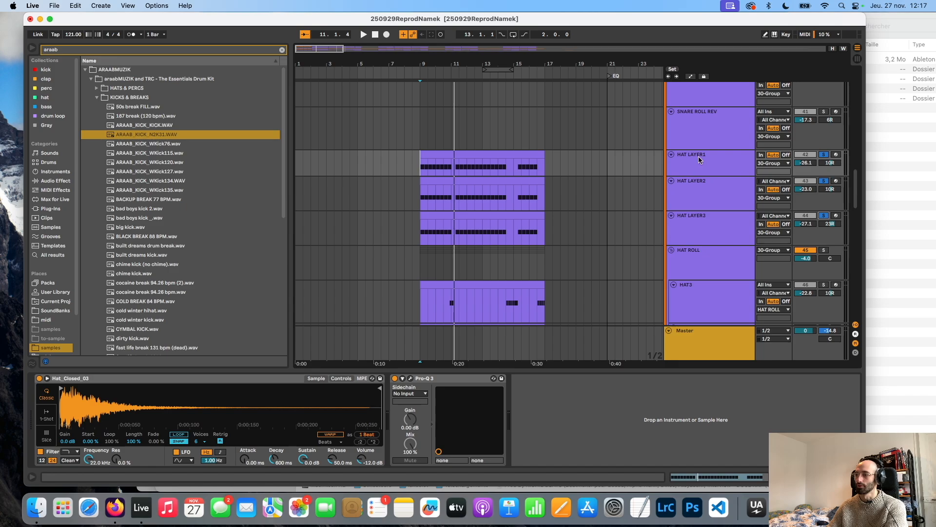
pyautogui.click(699, 160)
pyautogui.click(712, 139)
pyautogui.click(742, 155)
pyautogui.click(823, 157)
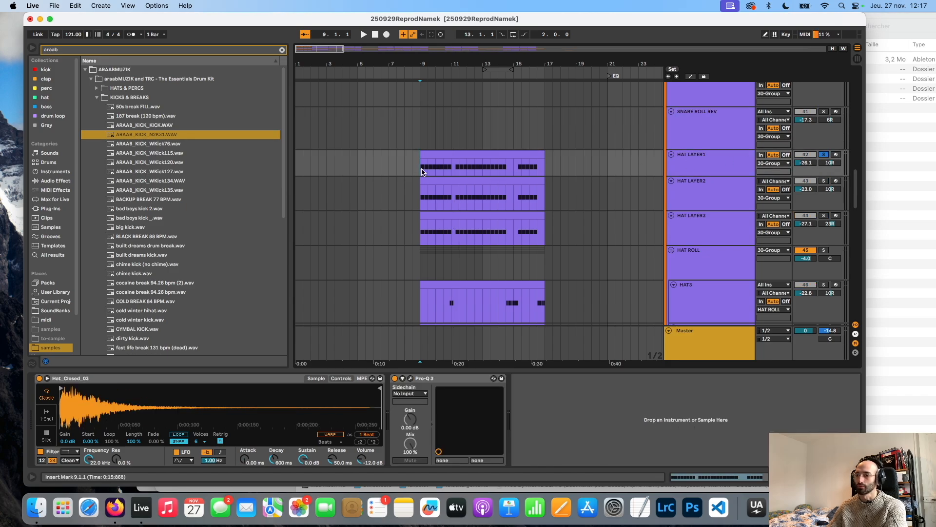
pyautogui.click(411, 378)
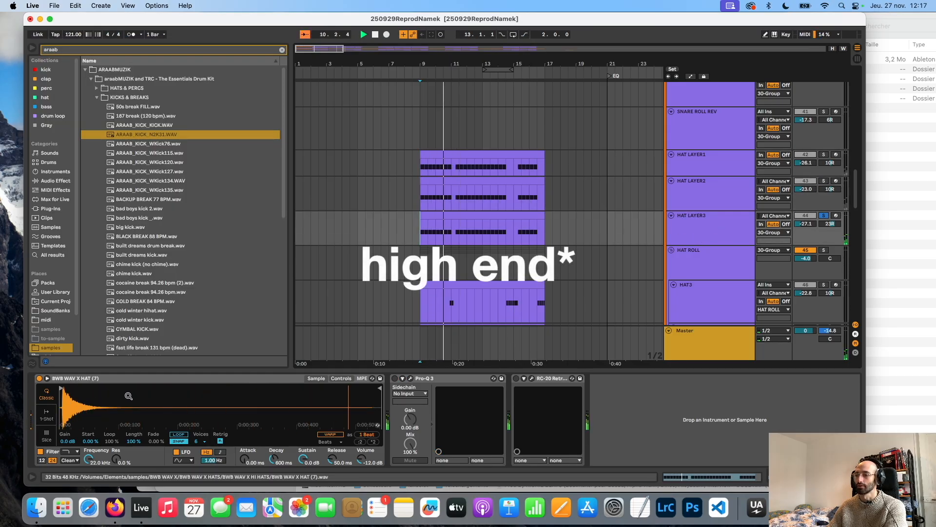
# - On the soloed OPEN HAT track, copy the first Crash_02 clip to beat 8.2 and extend its end to about 9.1.3
pyautogui.scroll(-5, 539, 312)
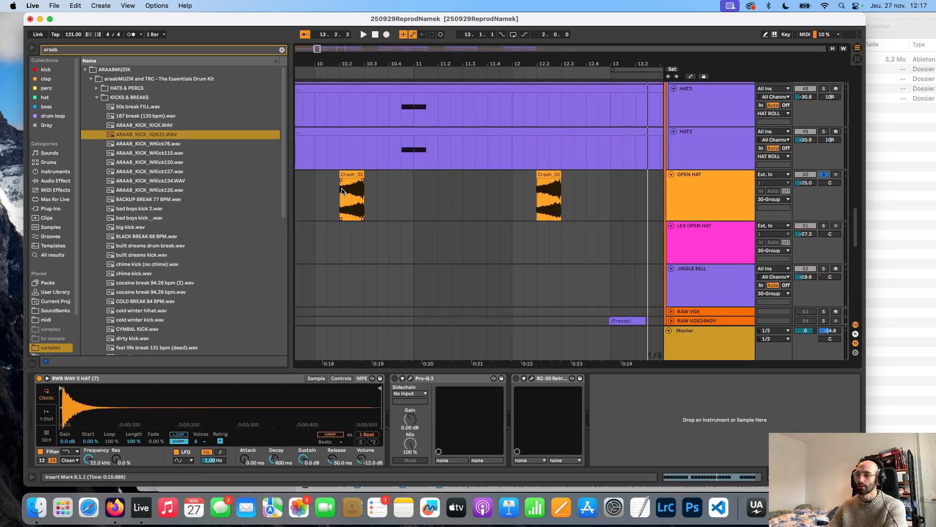
pyautogui.click(342, 191)
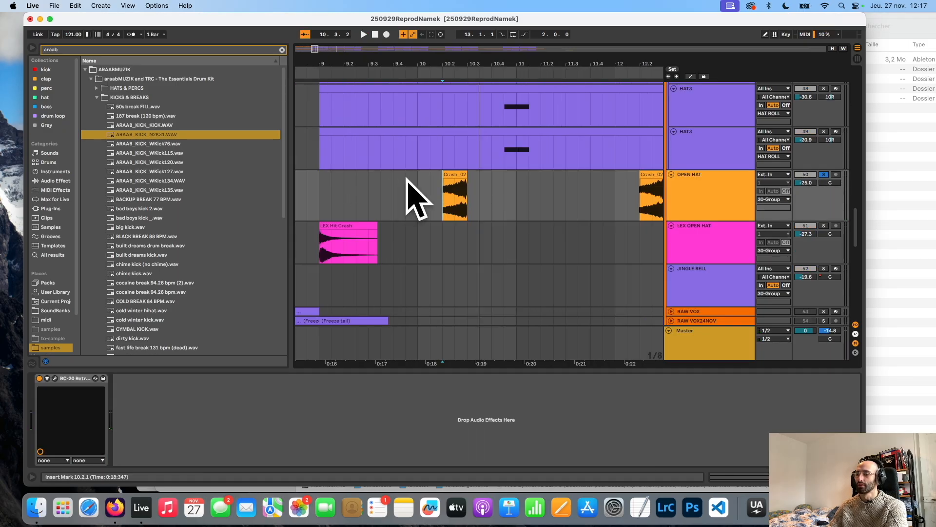
pyautogui.hscroll(-5, 511, 202)
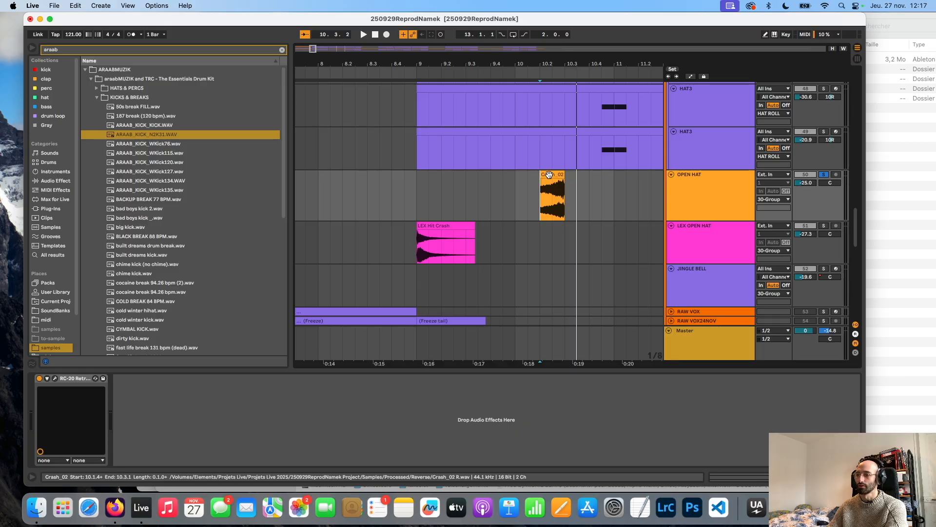
pyautogui.moveTo(546, 175); pyautogui.dragTo(344, 178)
pyautogui.moveTo(439, 175); pyautogui.dragTo(425, 175)
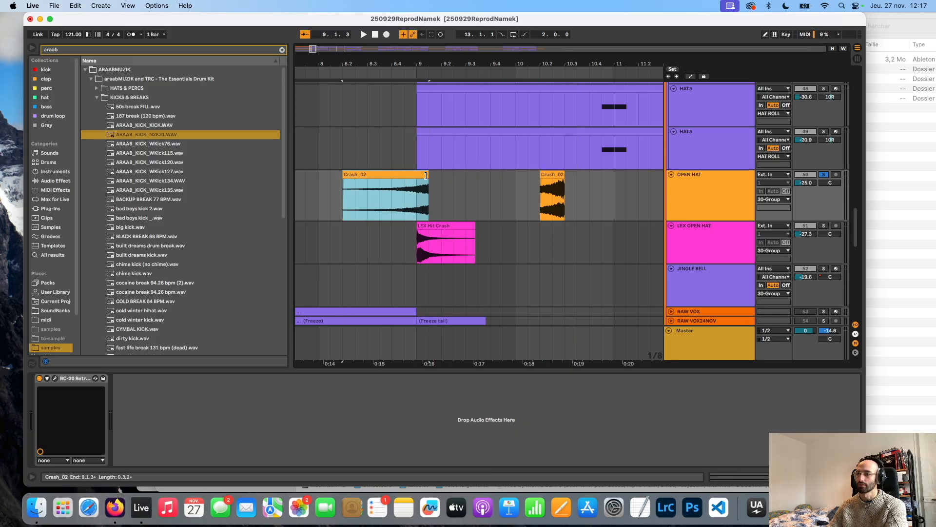
# - Stretch the copied Crash_02 clip to span 7.3.3 to 9.2.1, flip it to its forward direction and play it
pyautogui.press('super+z')
pyautogui.moveTo(344, 176); pyautogui.dragTo(287, 178)
pyautogui.hscroll(-6, 381, 174)
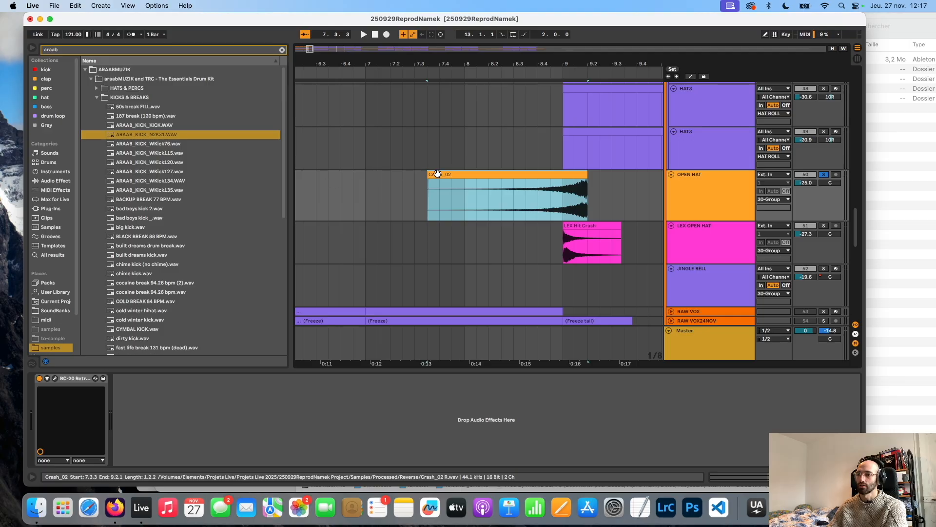
pyautogui.click(444, 188)
pyautogui.press('space')
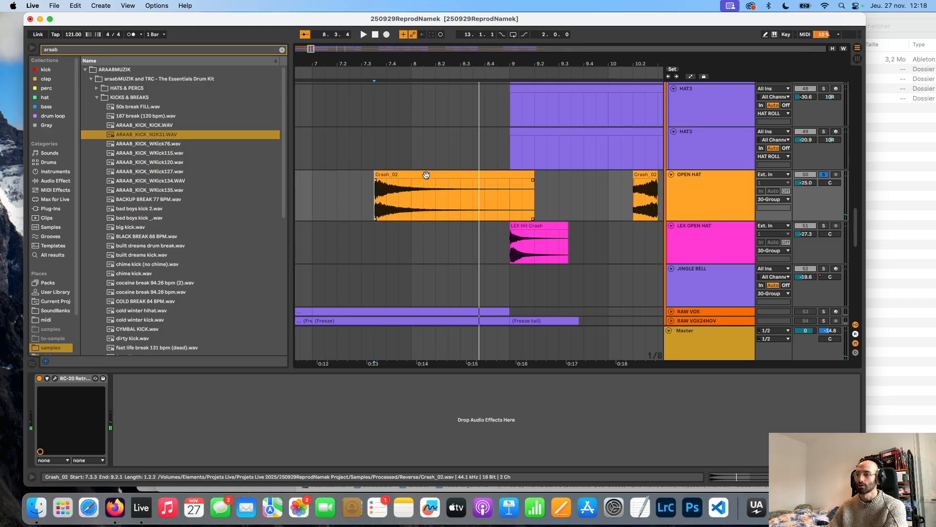
# - Trim the Crash_02 copy to a short reversed tail starting at bar 9 and listen to it
pyautogui.moveTo(375, 176); pyautogui.dragTo(509, 182)
pyautogui.press('space')
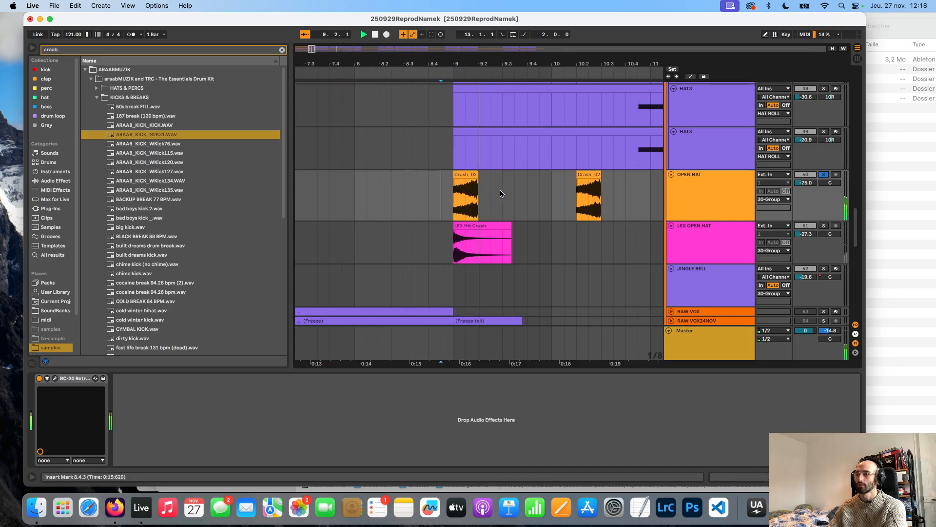
pyautogui.moveTo(407, 188); pyautogui.dragTo(454, 197)
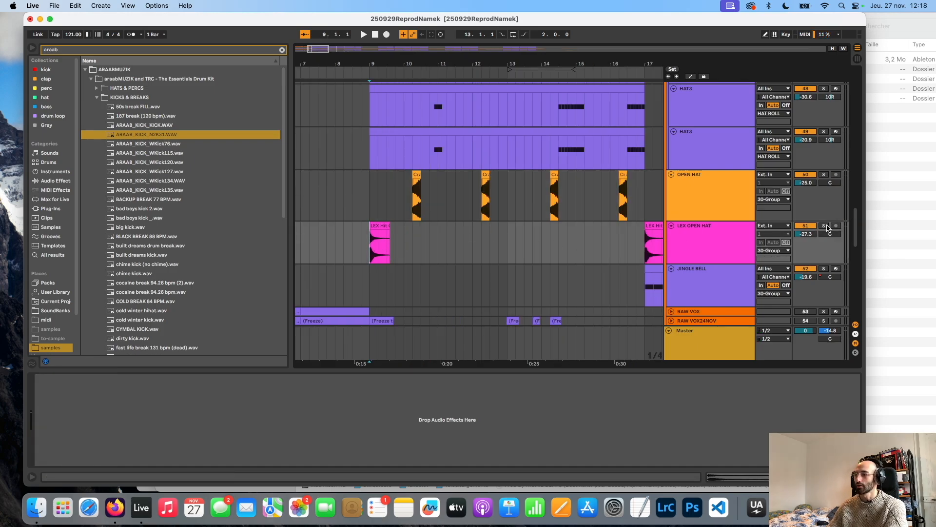
# - Solo the LEX OPEN HAT track and listen to its crash hit at bar 9
pyautogui.press('space')
pyautogui.click(824, 226)
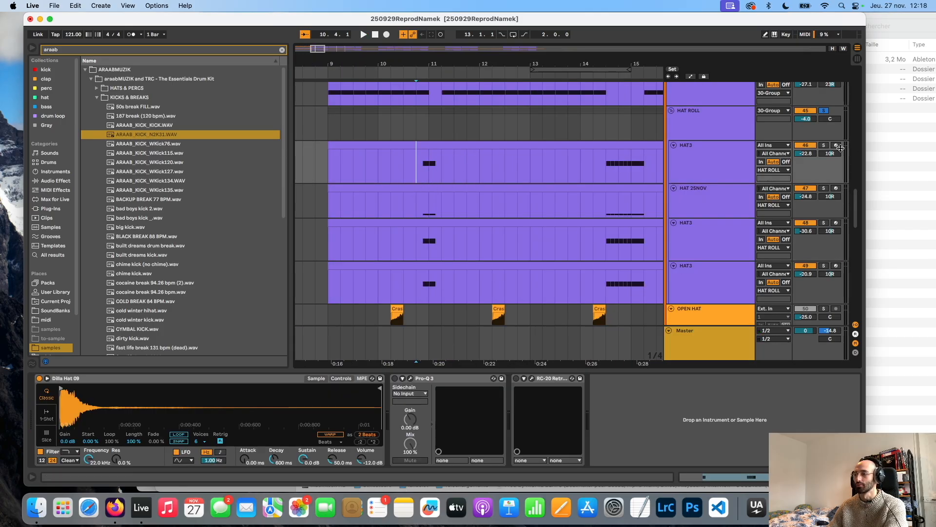
# - Solo the first HAT3 track in the HAT ROLL group and play its roll before bar 11
pyautogui.click(712, 158)
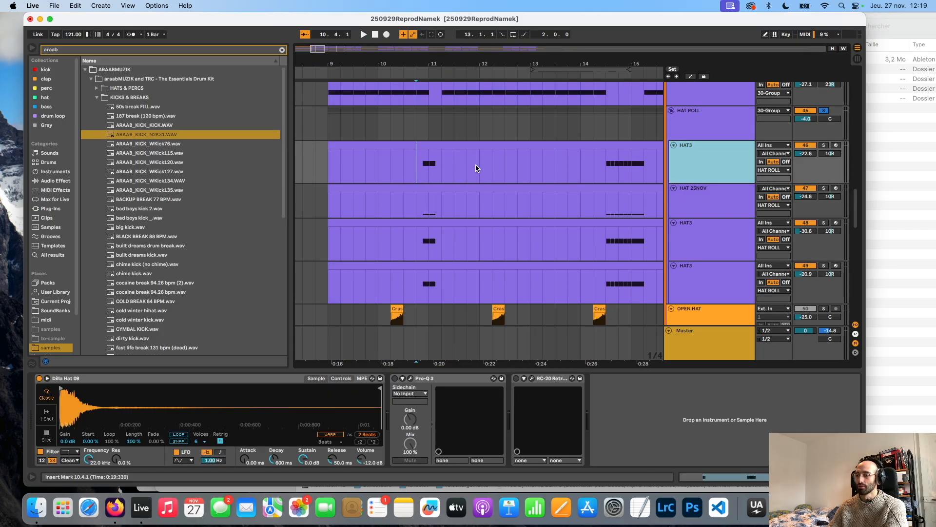
pyautogui.click(824, 145)
pyautogui.press('space')
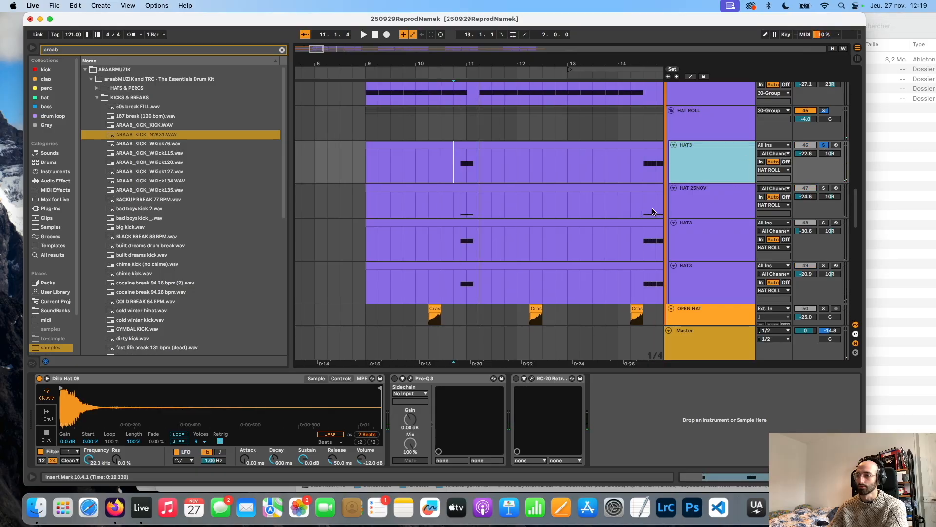
# - Solo the HAT 25NOV track and listen to its layer of the hat roll
pyautogui.press('Down')
pyautogui.press('s')
pyautogui.press('space')
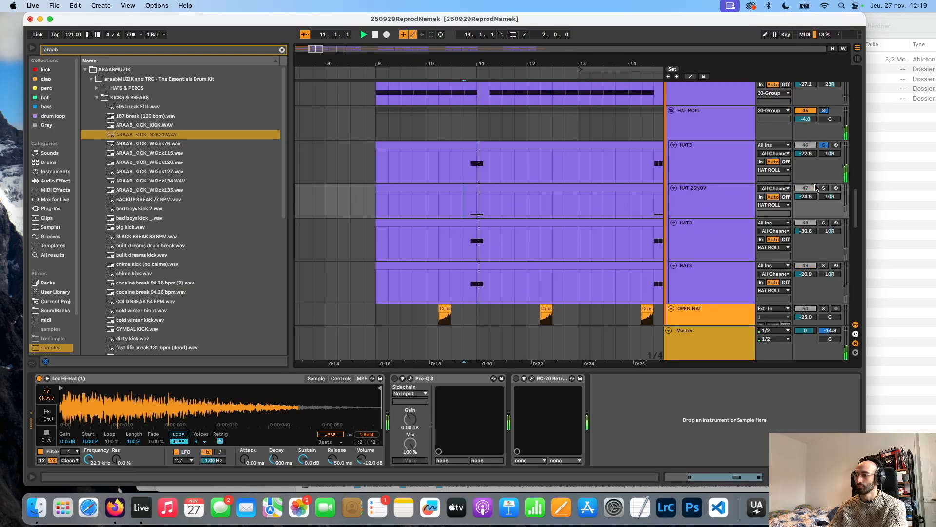
pyautogui.press('space')
pyautogui.press('space')
pyautogui.press('space')
# - Solo the HAT3 track directly below HAT 25NOV and listen to its layer of the roll
pyautogui.press('Down')
pyautogui.press('s')
pyautogui.press('space')
pyautogui.press('Down')
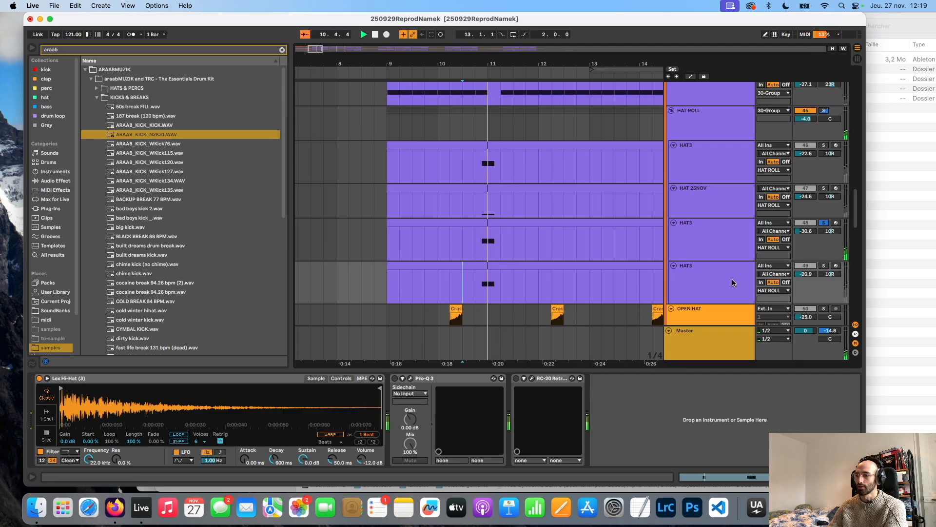
# - Solo the last HAT3 track in the HAT ROLL group and play its layer of the roll
pyautogui.press('Up')
pyautogui.press('Up')
pyautogui.press('Down')
pyautogui.press('Down')
pyautogui.click(822, 266)
pyautogui.press('space')
pyautogui.click(822, 267)
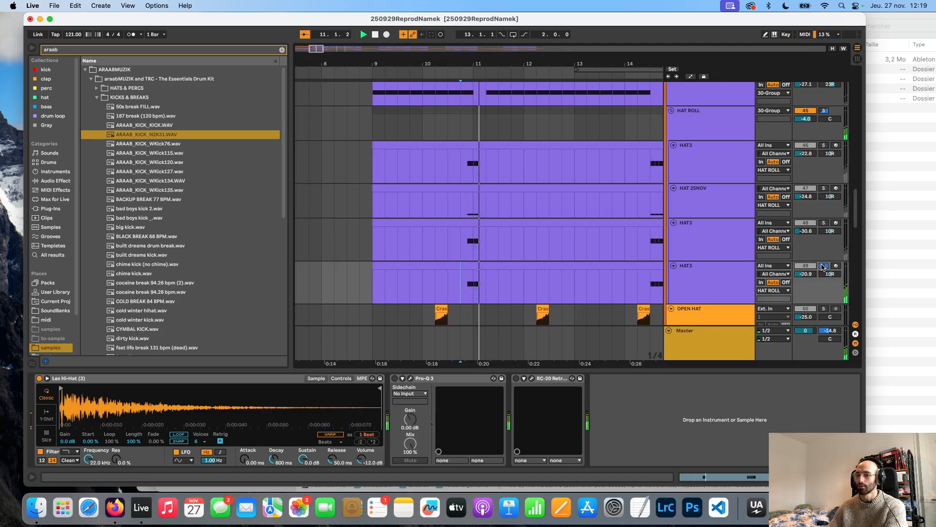
pyautogui.press('space')
# - Show the sampler controls of the HAT3 track and examine its transpose and detune settings
pyautogui.click(708, 162)
pyautogui.click(347, 379)
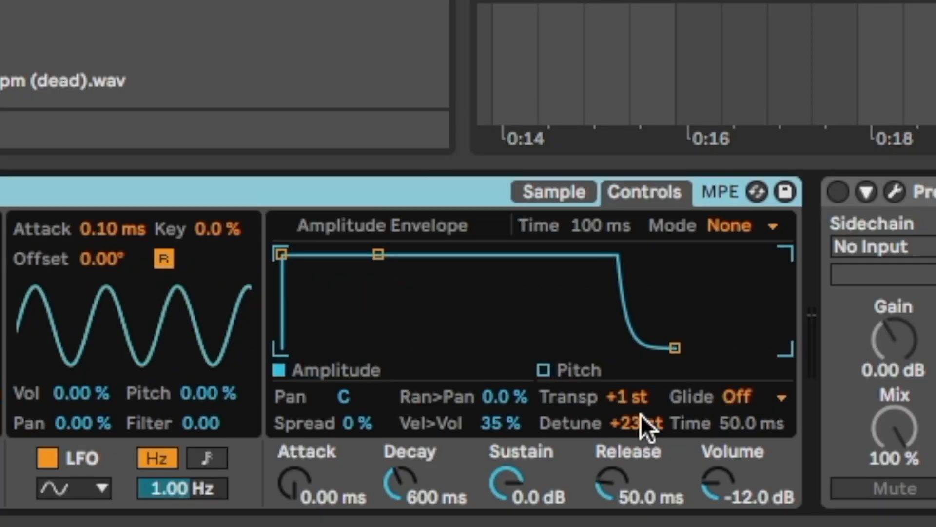
pyautogui.click(641, 424)
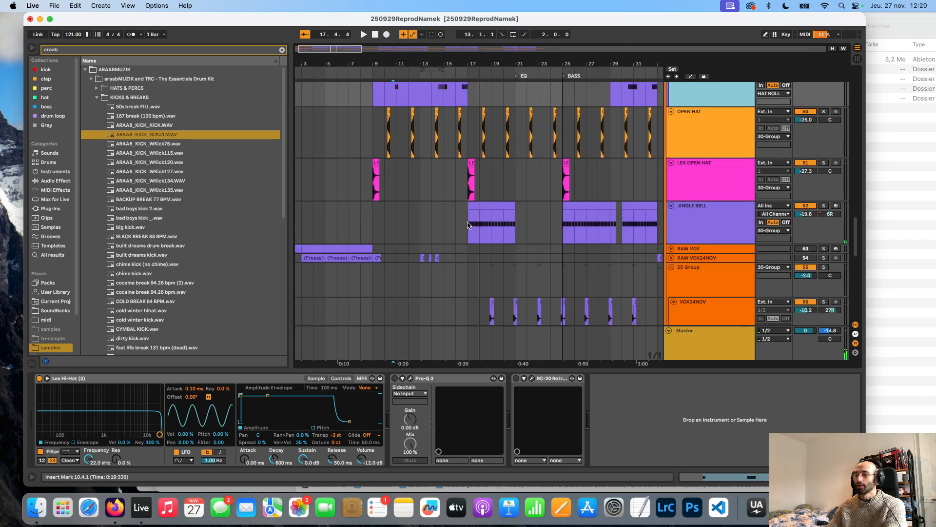
# - Solo the JINGLE BELL track and play its part from bar 17
pyautogui.click(487, 229)
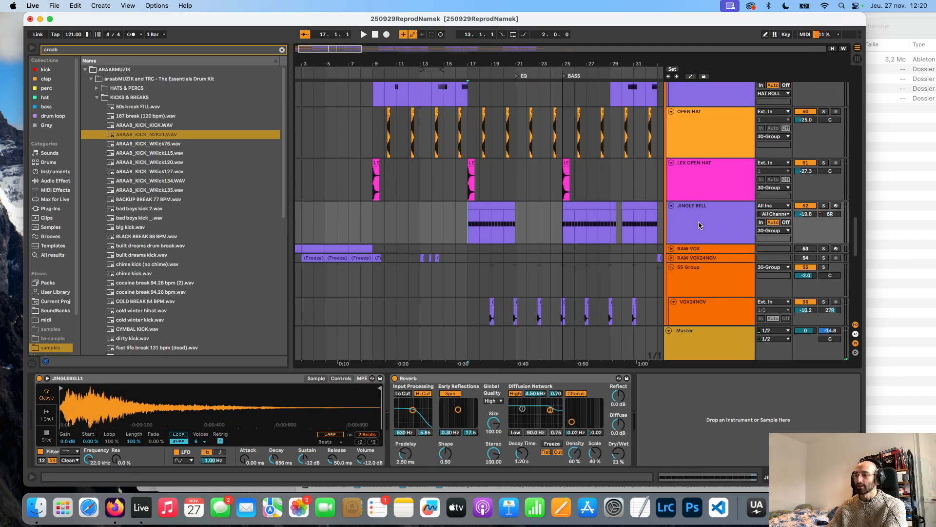
pyautogui.click(823, 206)
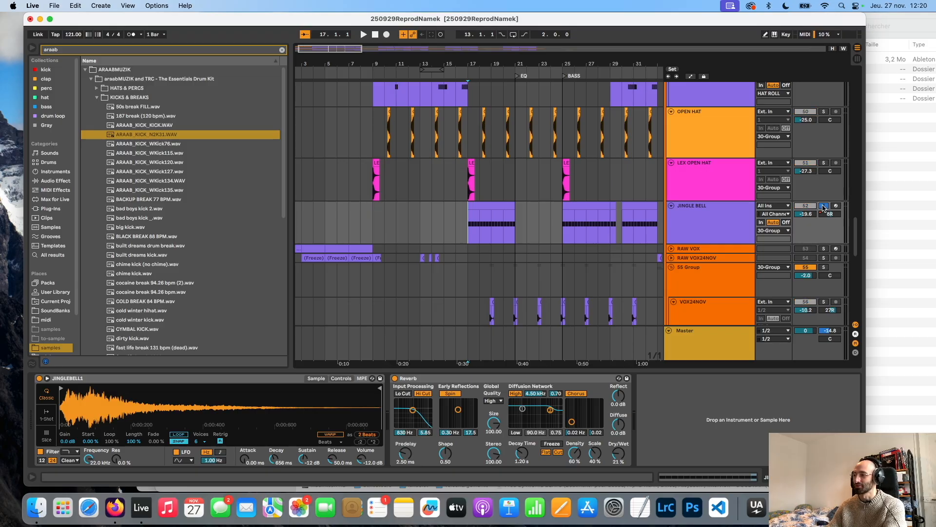
pyautogui.press('space')
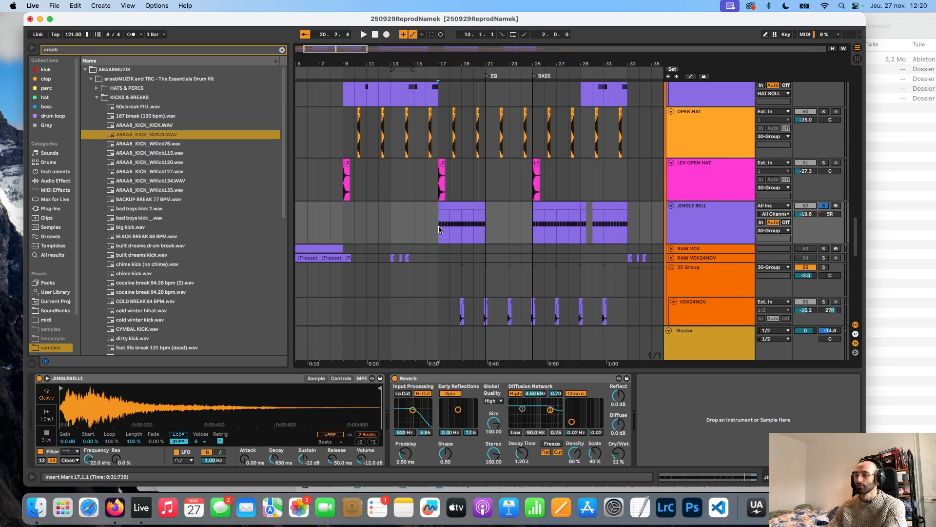
# - Check the JINGLE BELL sampler's controls and sample, and compare the part with its Reverb off and on
pyautogui.click(341, 379)
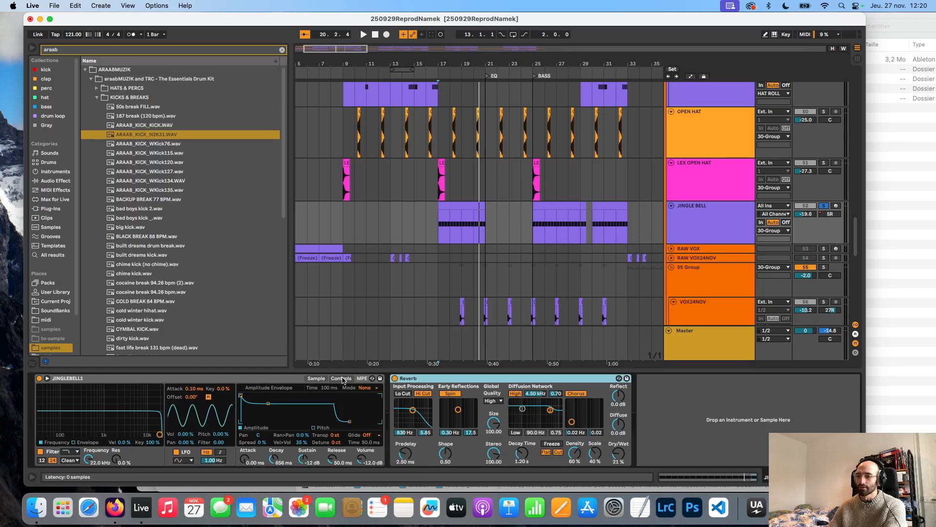
pyautogui.click(317, 379)
pyautogui.click(394, 378)
pyautogui.press('space')
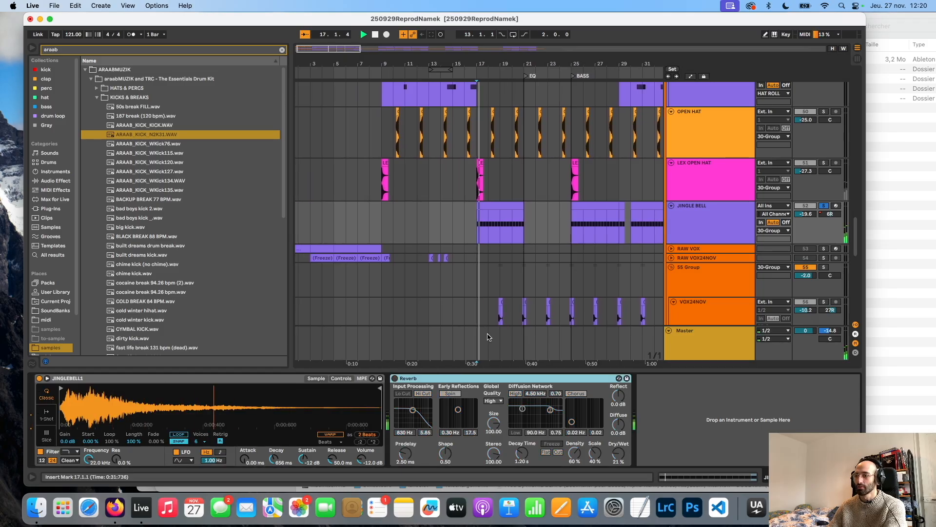
pyautogui.click(706, 220)
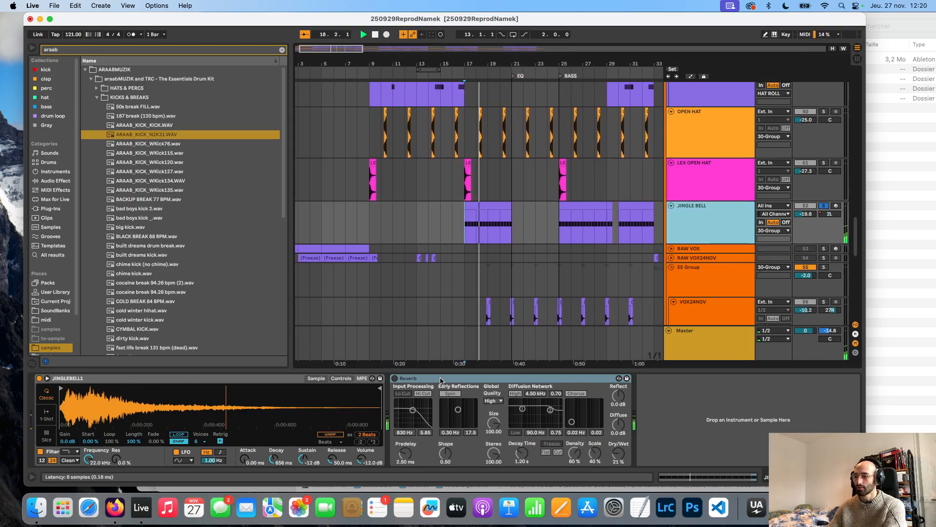
pyautogui.click(394, 379)
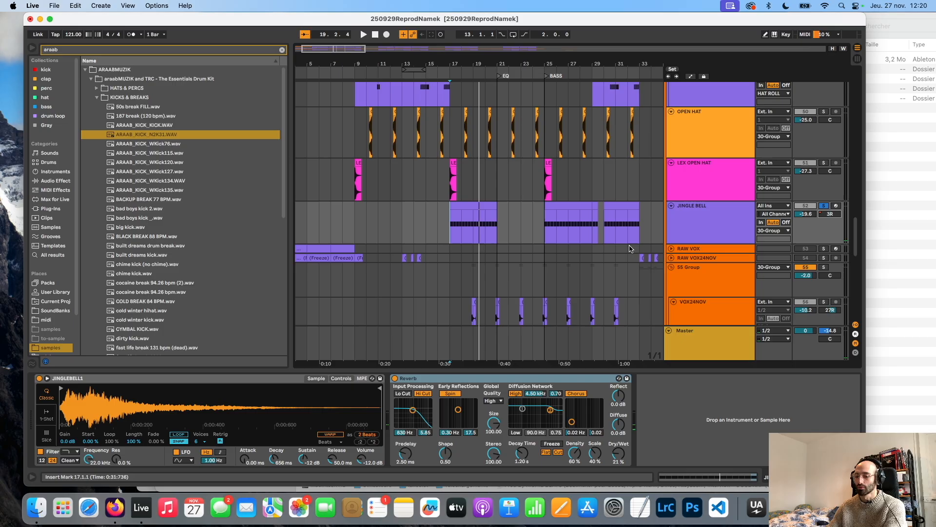
# - Show the Track Panning automation on JINGLE BELL, delete it and play the part without it
pyautogui.press('a')
pyautogui.scroll(5, 456, 217)
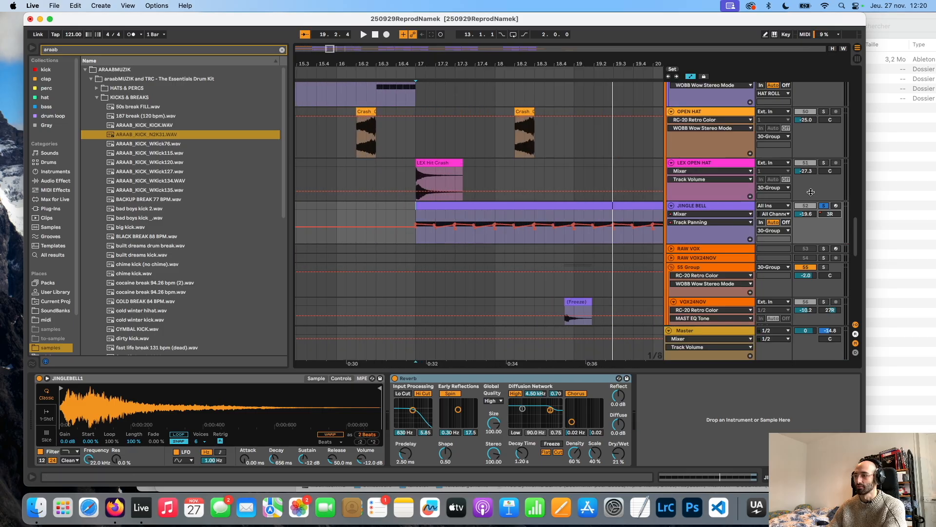
pyautogui.rightClick(825, 214)
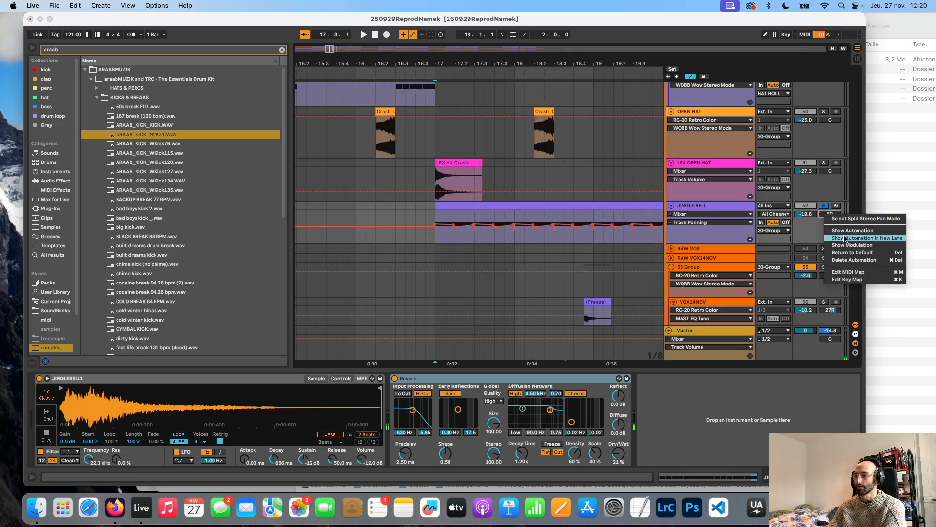
pyautogui.click(862, 257)
pyautogui.press('space')
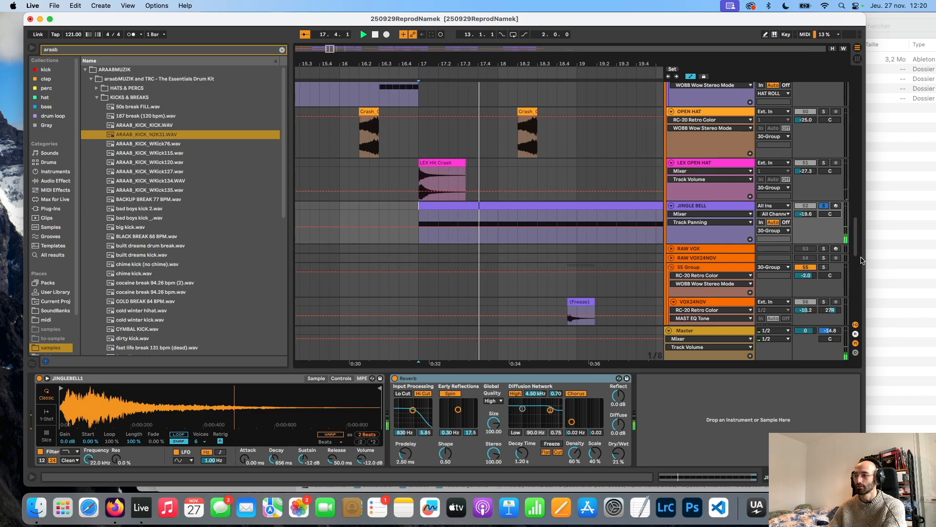
pyautogui.press('space')
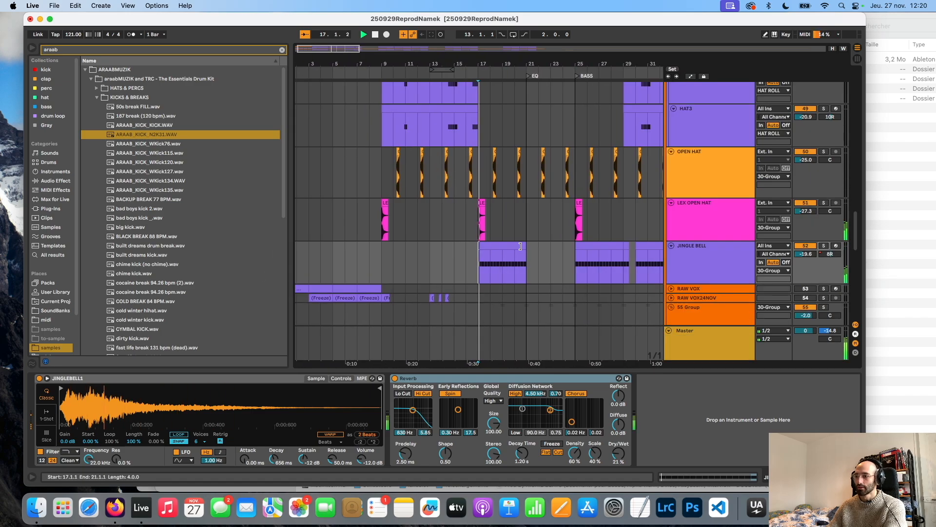
# - Play the full beat from bar 17 and look over the melodic, drum and vocal tracks
pyautogui.scroll(-10, 527, 249)
pyautogui.scroll(2, 527, 249)
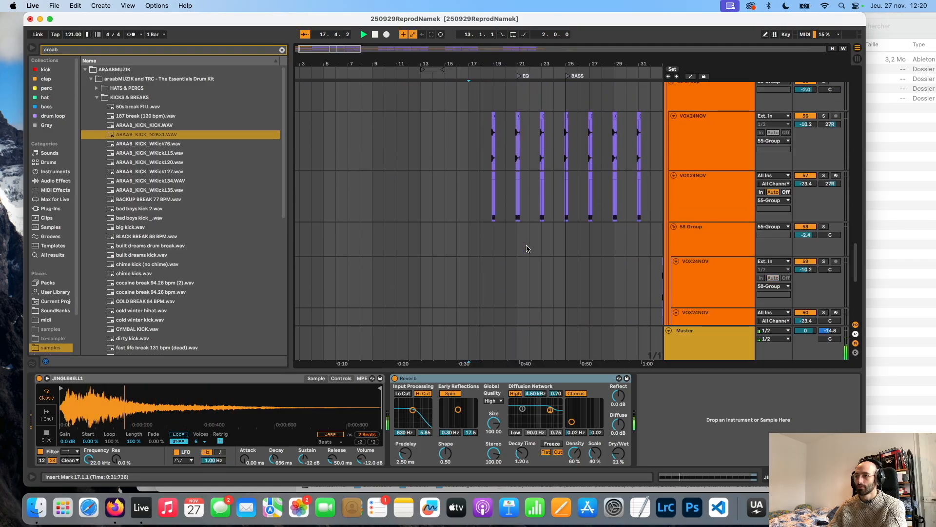
pyautogui.scroll(3, 527, 249)
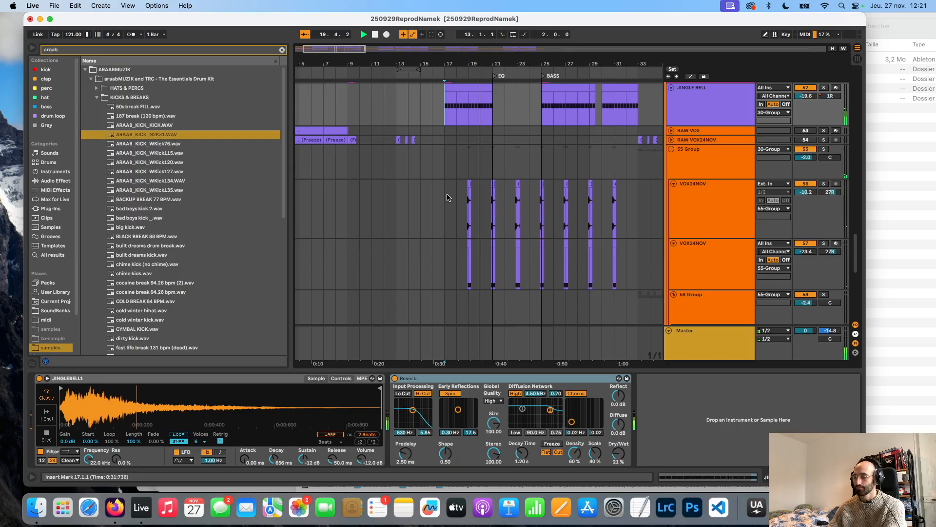
pyautogui.scroll(8, 448, 210)
pyautogui.scroll(10, 451, 250)
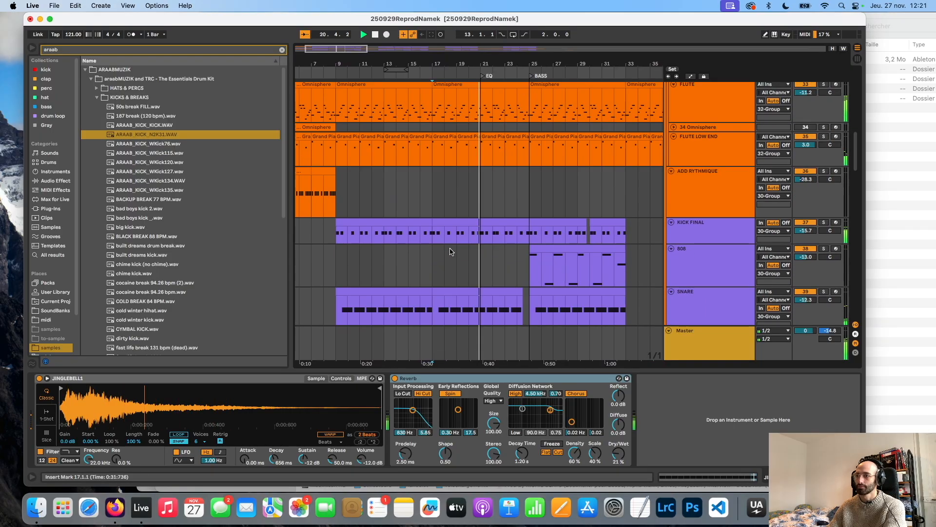
pyautogui.scroll(-8, 458, 253)
pyautogui.scroll(-10, 467, 258)
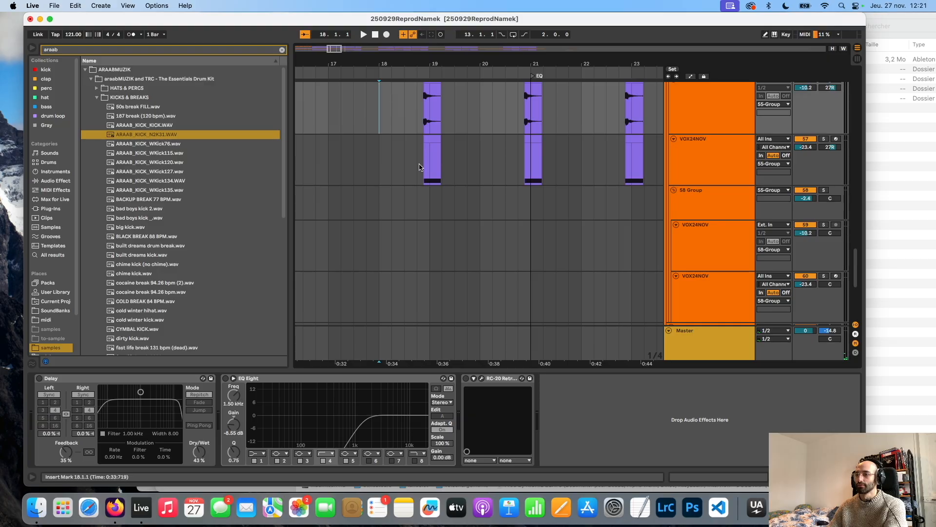
# - Solo the 55 Group and play the VOX24NOV vocal hits from just before bar 19
pyautogui.scroll(4, 443, 227)
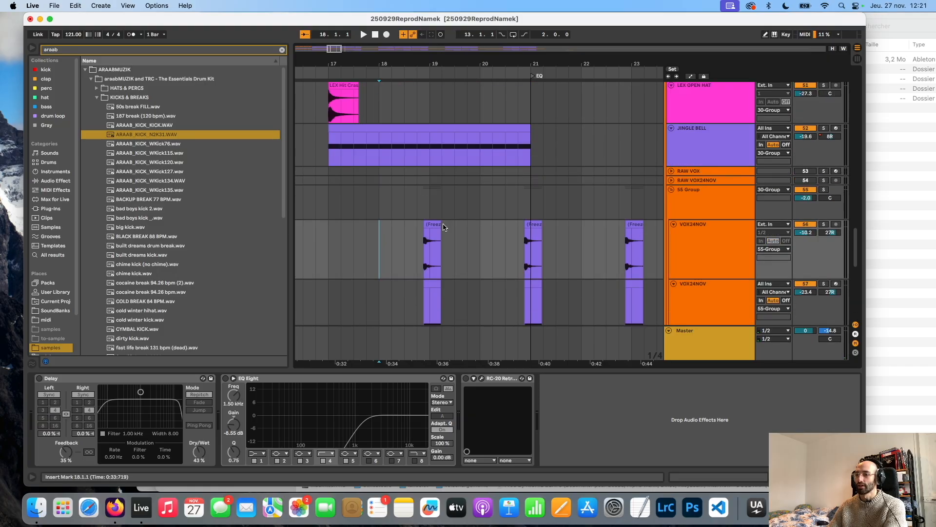
pyautogui.click(421, 260)
pyautogui.press('space')
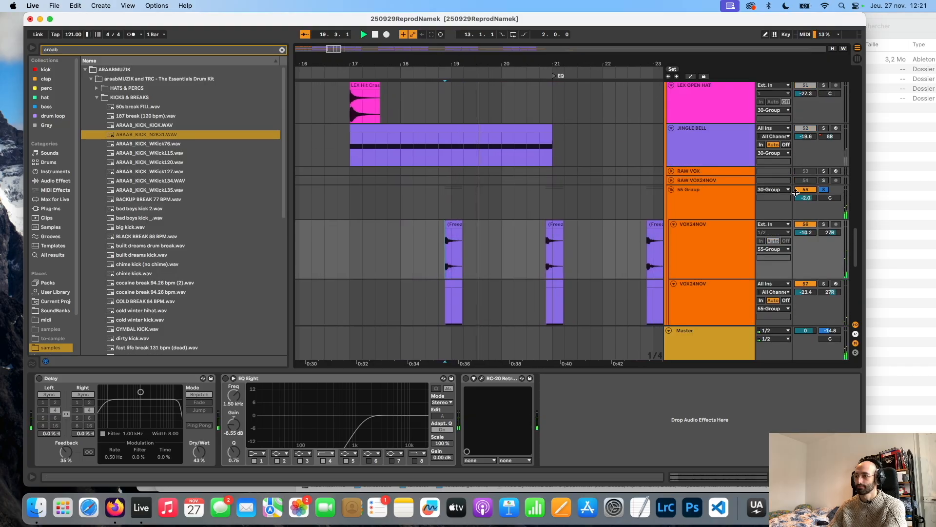
pyautogui.scroll(-2, 446, 243)
pyautogui.click(413, 228)
pyautogui.press('space')
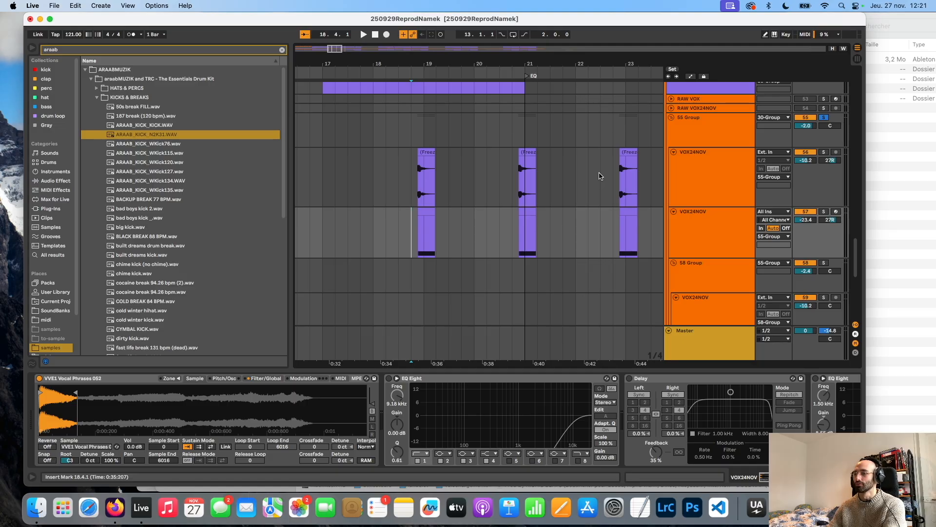
pyautogui.scroll(-5, 437, 182)
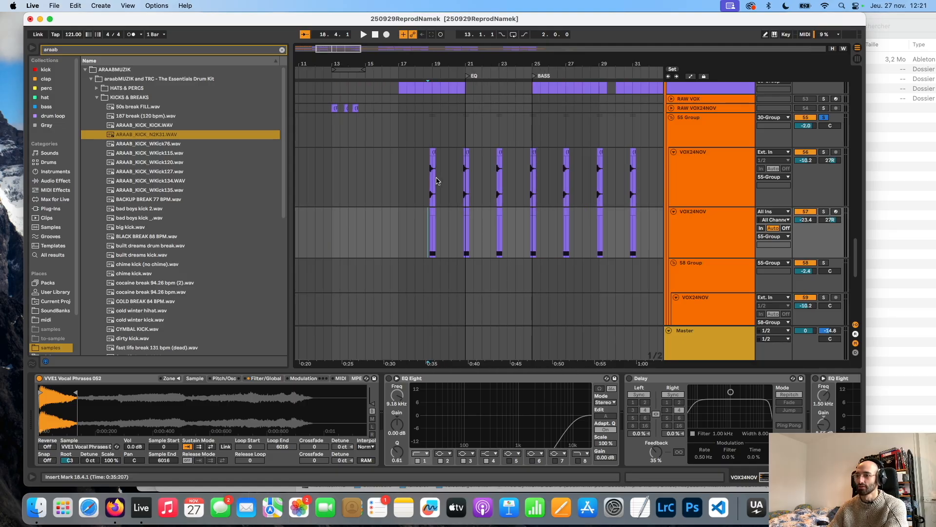
# - Unfold the RAW VOX and RAW VOX24NOV tracks and show their clips at the start of the arrangement
pyautogui.click(696, 100)
pyautogui.keyDown('shift'); pyautogui.click(697, 109); pyautogui.keyUp('shift')
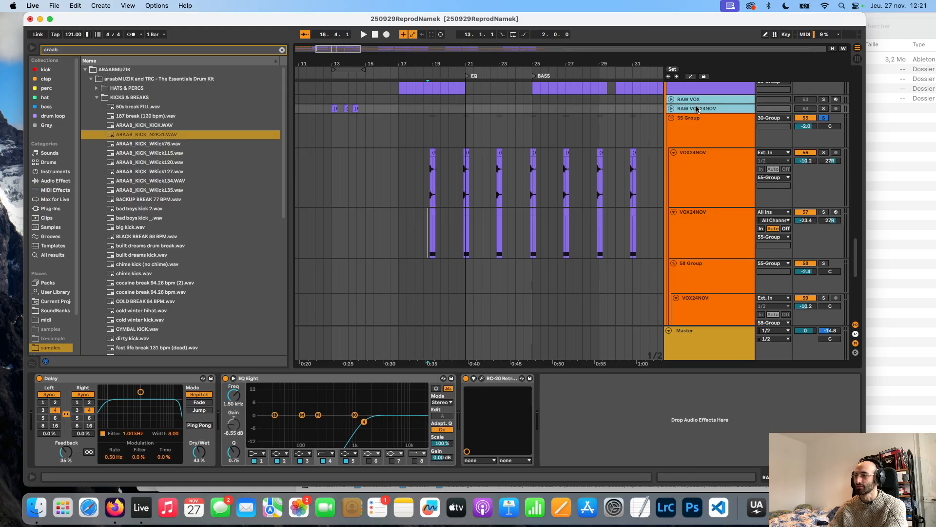
pyautogui.press('u')
pyautogui.scroll(4, 410, 167)
pyautogui.hscroll(-4, 409, 167)
pyautogui.hscroll(-2, 326, 223)
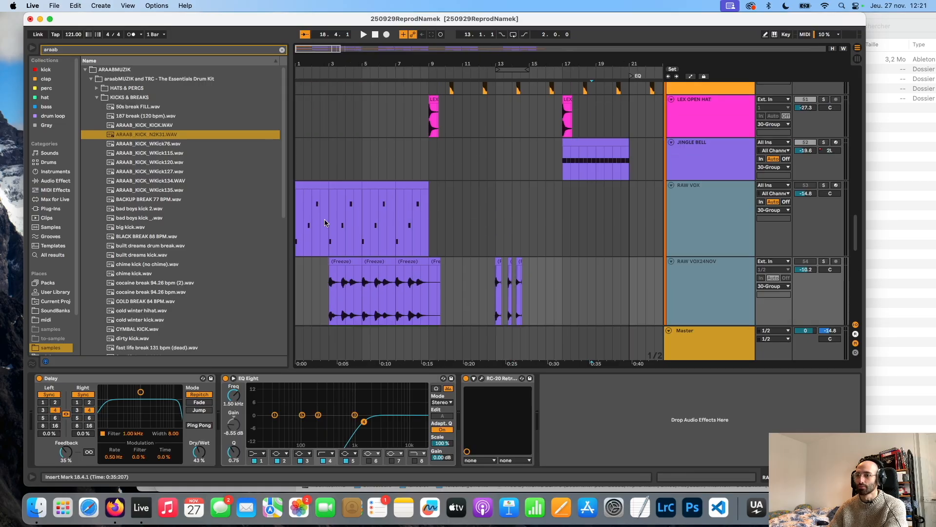
# - Solo RAW VOX, play it from bar 1 and check the Pop Female1 Scoop Ahs patch in Omnisphere
pyautogui.click(299, 231)
pyautogui.click(824, 185)
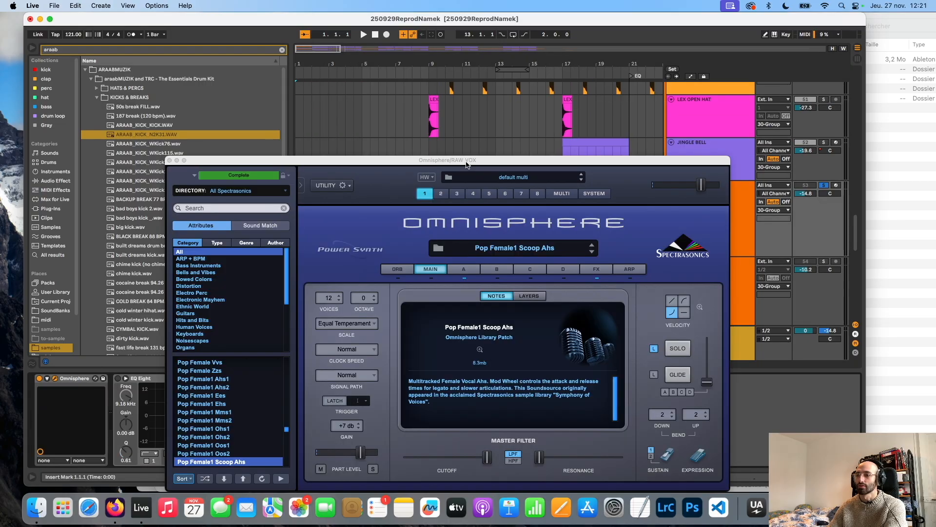
pyautogui.moveTo(467, 162); pyautogui.dragTo(389, 51)
pyautogui.press('space')
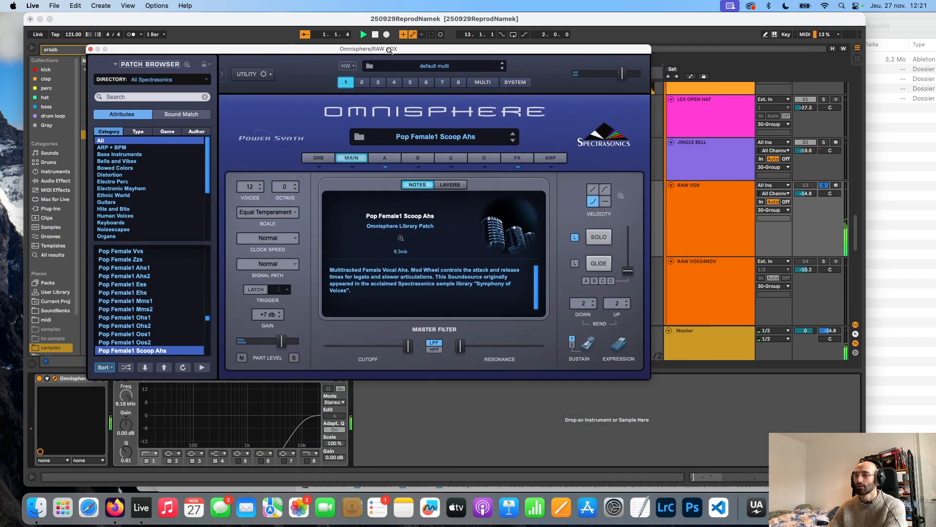
pyautogui.click(91, 50)
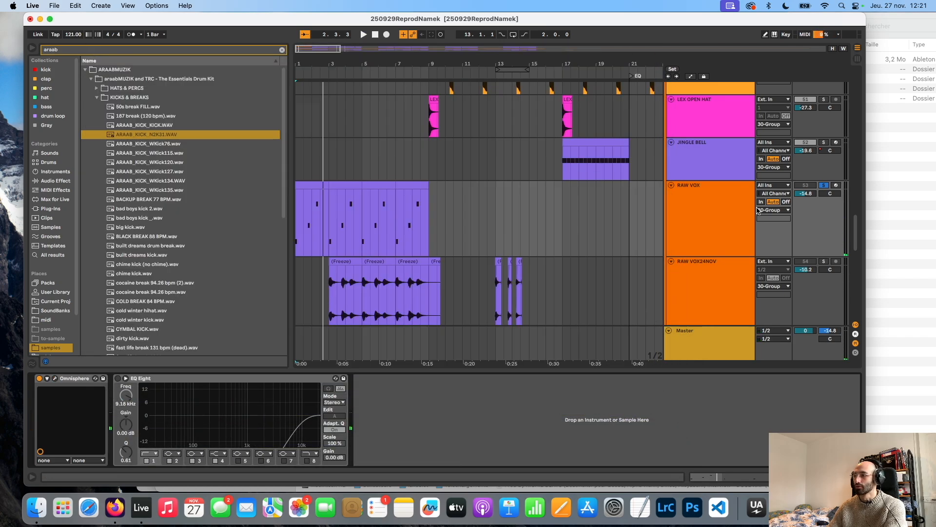
# - Show where the Freeze Track command is found for the RAW VOX track without applying it
pyautogui.click(717, 193)
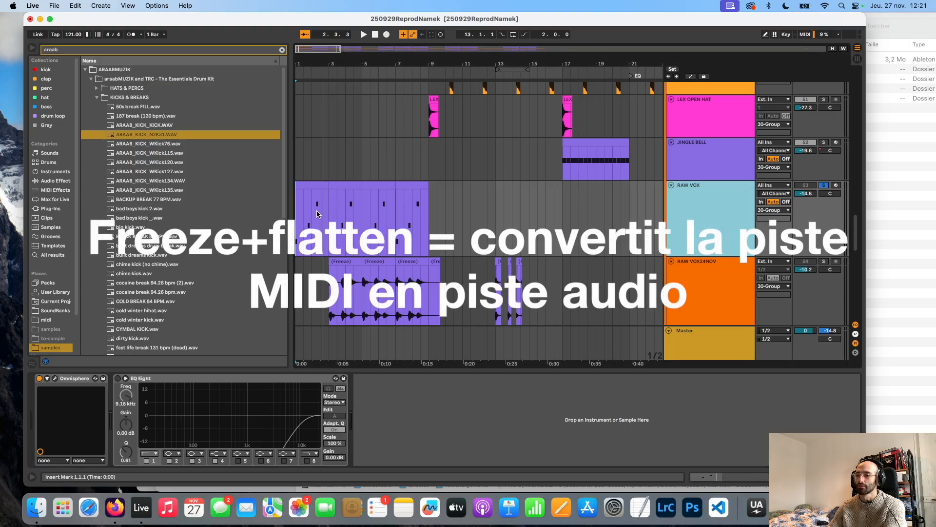
pyautogui.rightClick(700, 210)
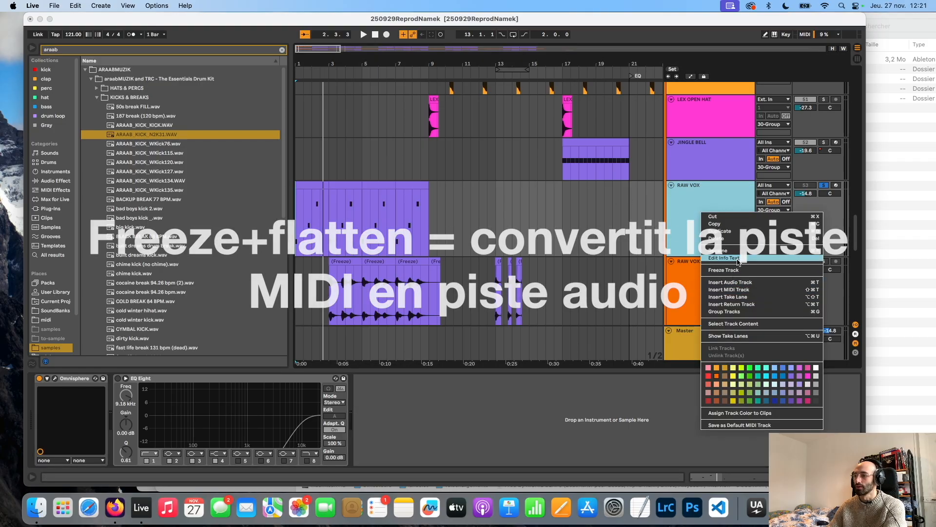
pyautogui.click(711, 211)
pyautogui.rightClick(712, 213)
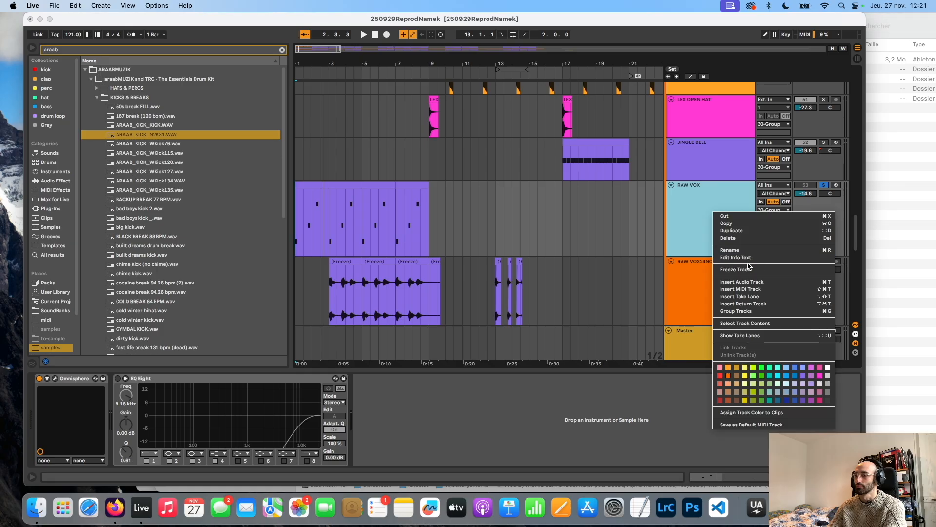
pyautogui.click(510, 283)
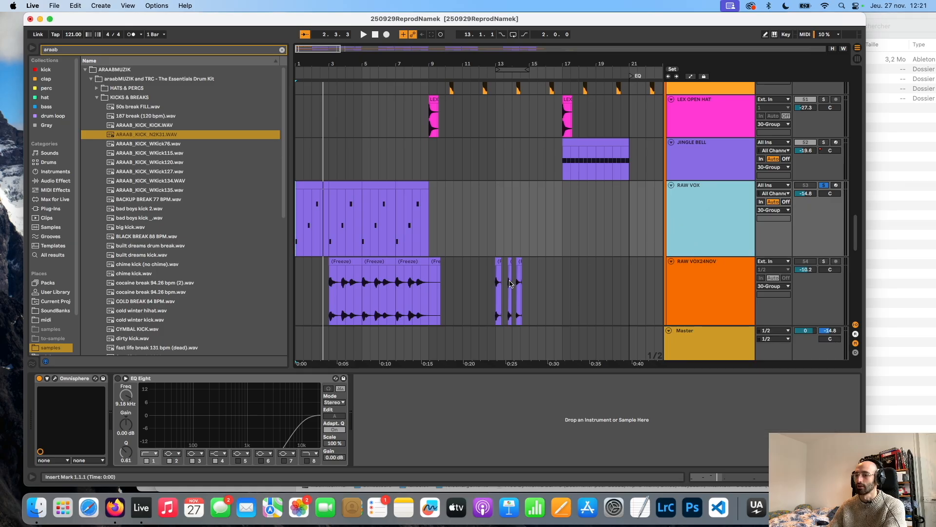
# - Solo the RAW VOX24NOV track and check its effect chain and frozen audio clips from bar 3
pyautogui.click(318, 282)
pyautogui.moveTo(296, 280); pyautogui.dragTo(340, 288)
pyautogui.press('s')
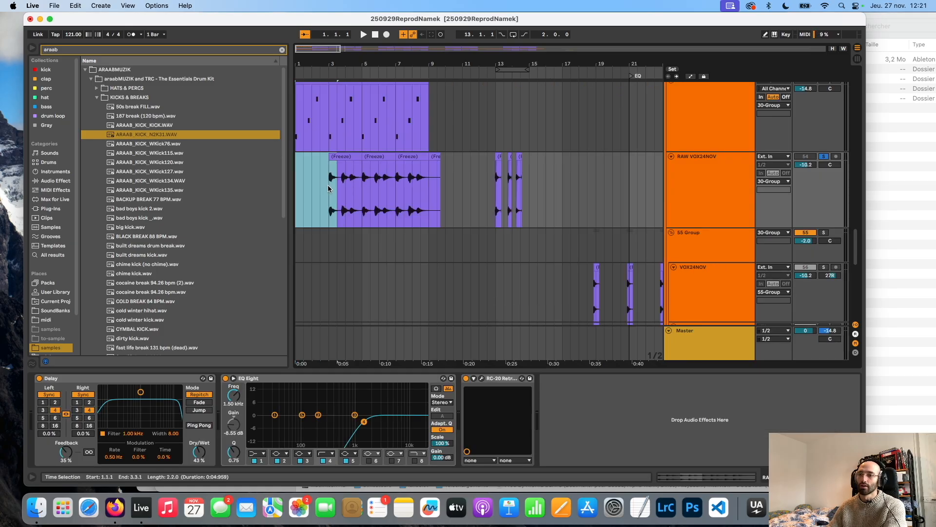
pyautogui.click(329, 188)
pyautogui.click(187, 378)
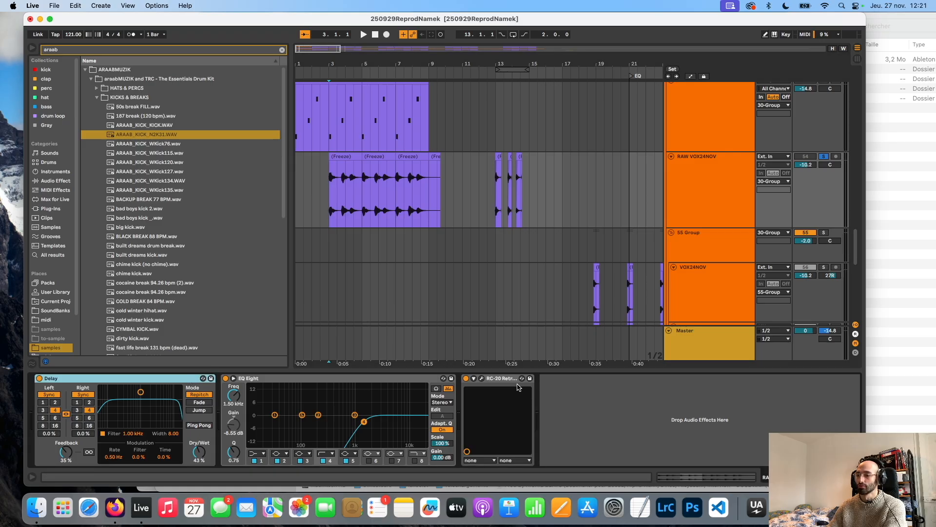
pyautogui.press('space')
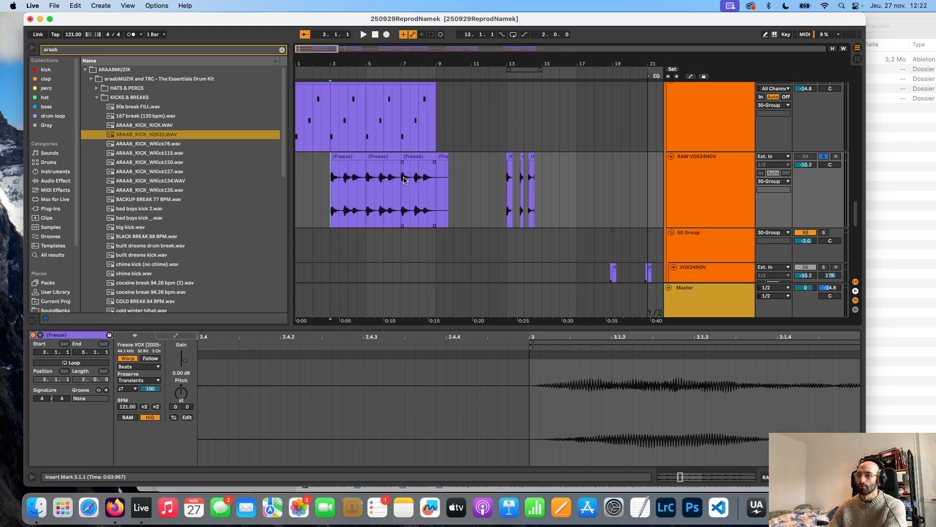
# - Copy the first frozen RAW VOX24NOV clip to bar 1 and split it at 1.4.1 and at the third vocal hit
pyautogui.scroll(3, 372, 181)
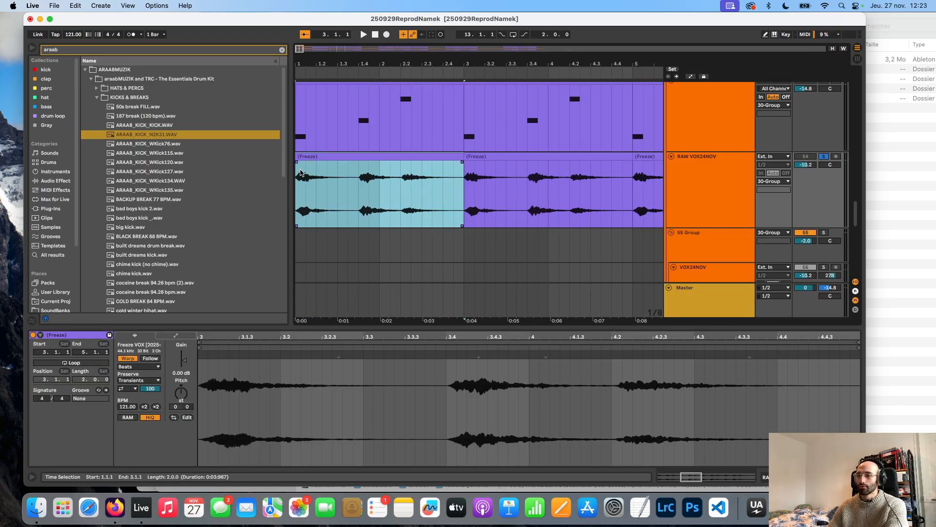
pyautogui.click(295, 184)
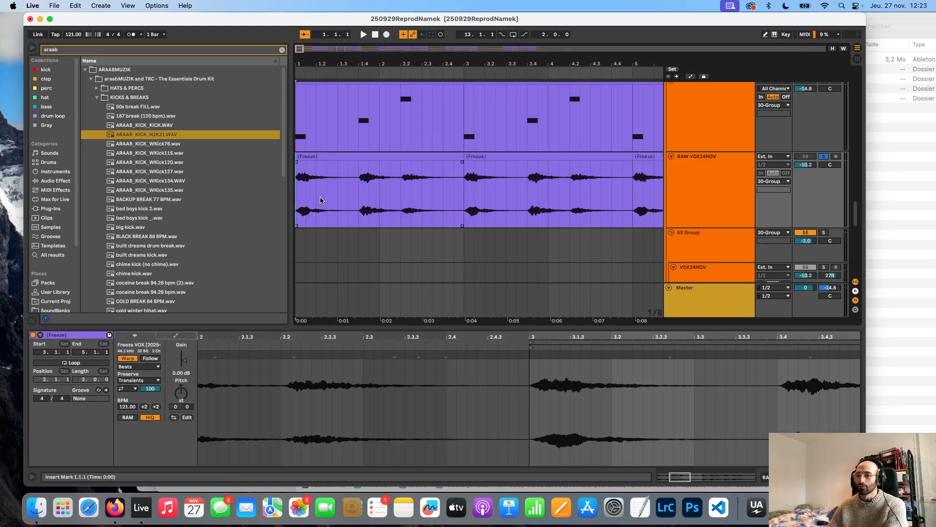
pyautogui.click(353, 190)
pyautogui.press('super+e')
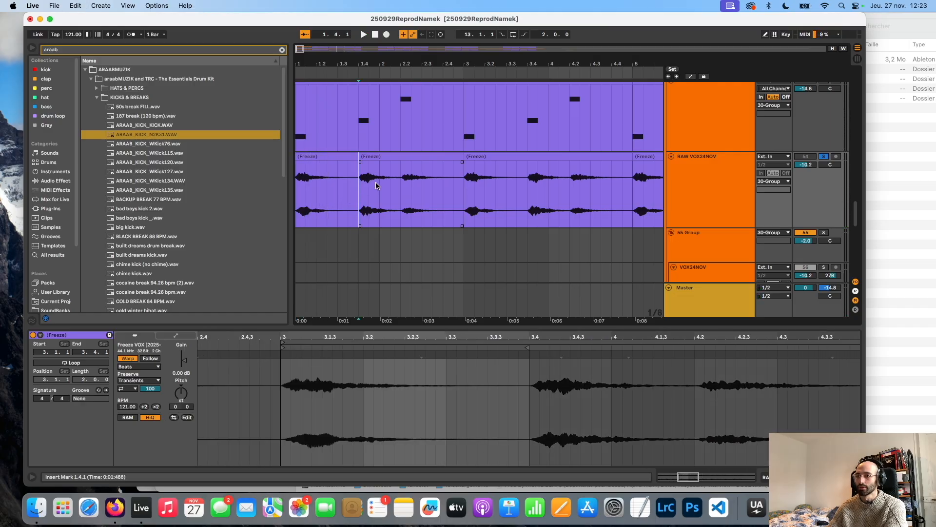
pyautogui.scroll(3, 403, 189)
pyautogui.click(401, 189)
pyautogui.press('super+e')
# - Trim the tails of the three vocal pieces and try transposing them by +9 semitones
pyautogui.scroll(-3, 400, 186)
pyautogui.click(346, 140)
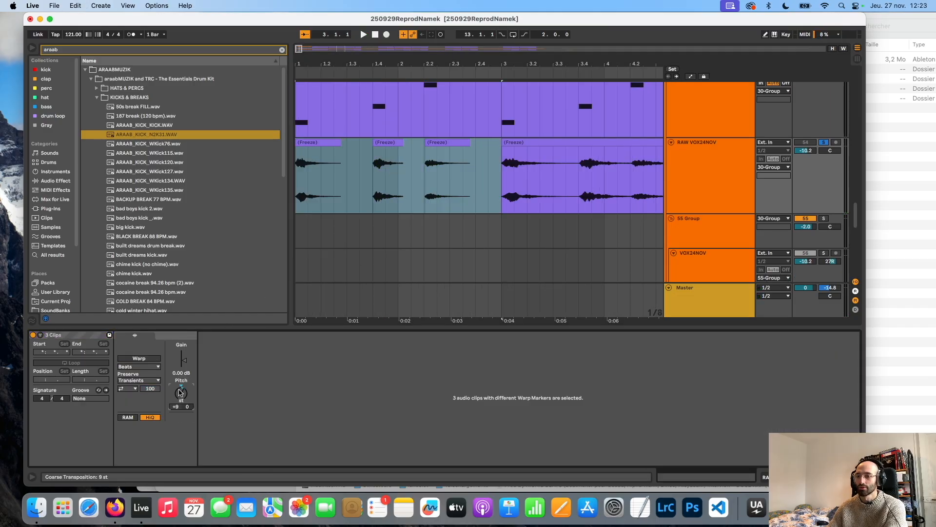
pyautogui.press('space')
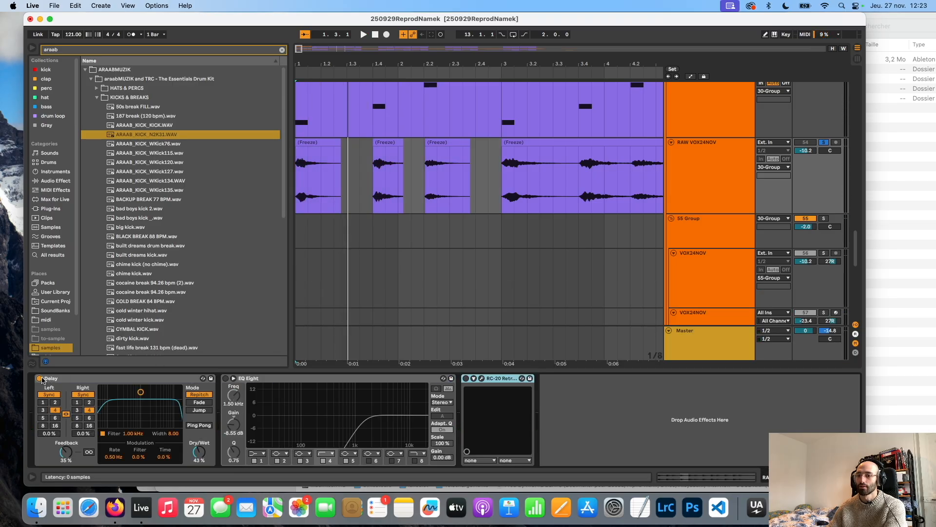
# - Play the vocal pieces while switching on Delay, EQ Eight and RC-20 Retro Color in turn, and check the RC-20 settings
pyautogui.press('space')
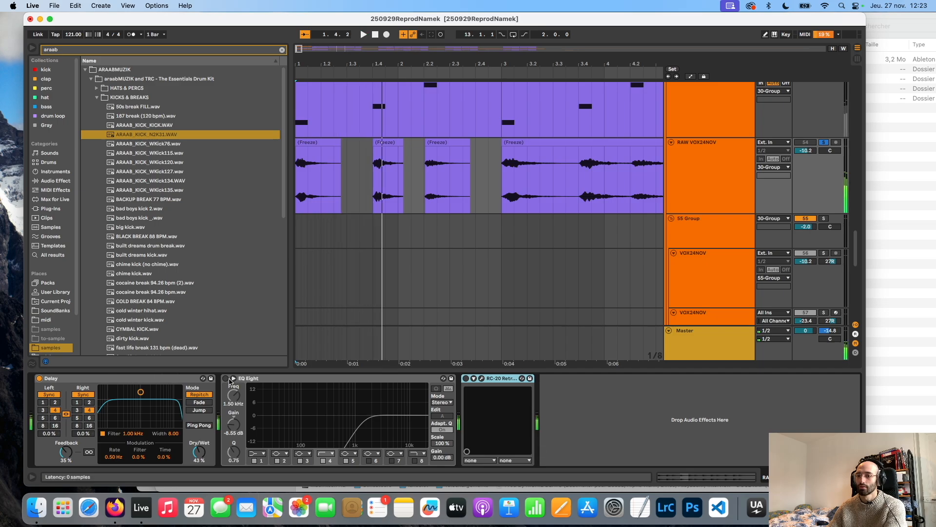
pyautogui.click(225, 378)
pyautogui.press('space')
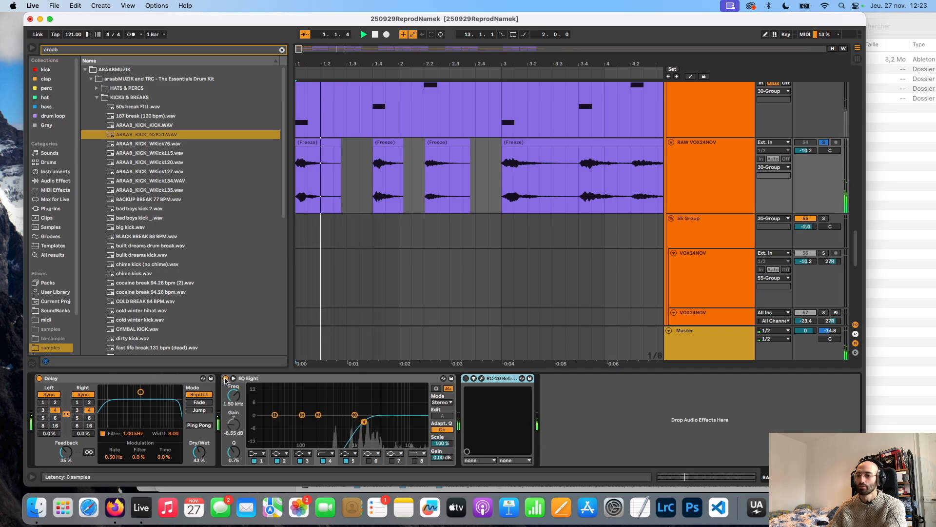
pyautogui.click(466, 378)
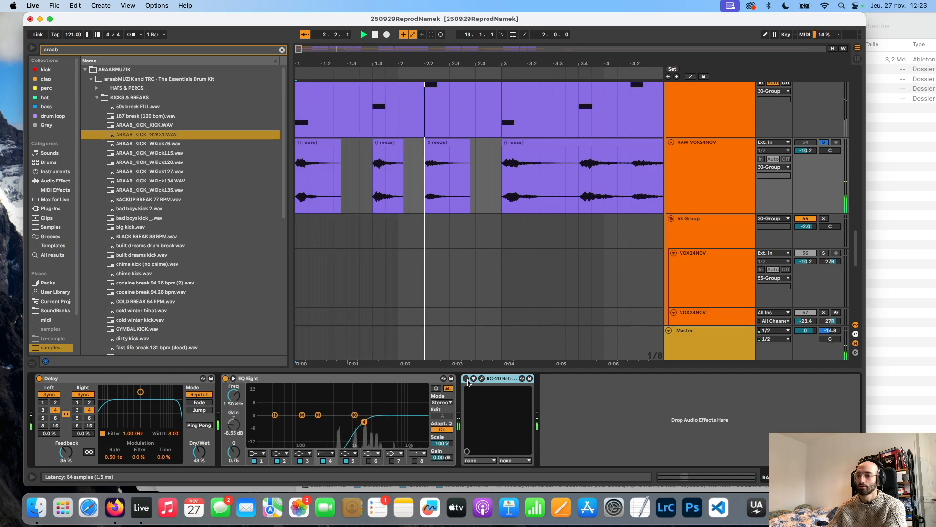
pyautogui.click(481, 379)
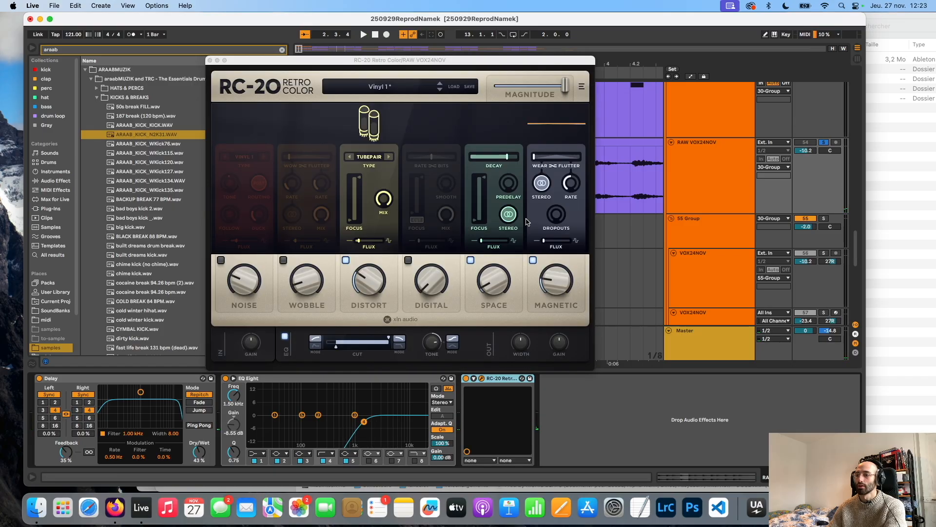
pyautogui.click(210, 61)
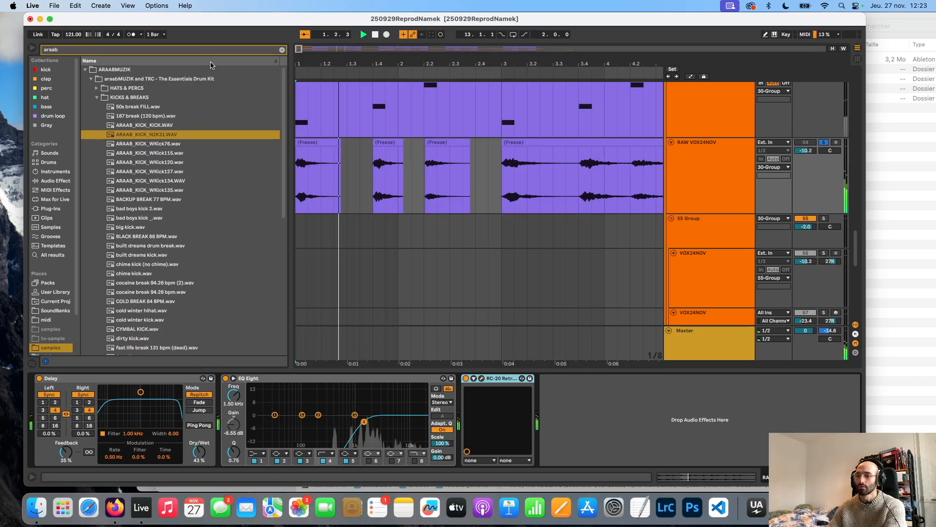
# - Place a copy of the three vocal pieces at bar 37 of RAW VOX24NOV, shortening the first to one beat
pyautogui.scroll(-5, 527, 177)
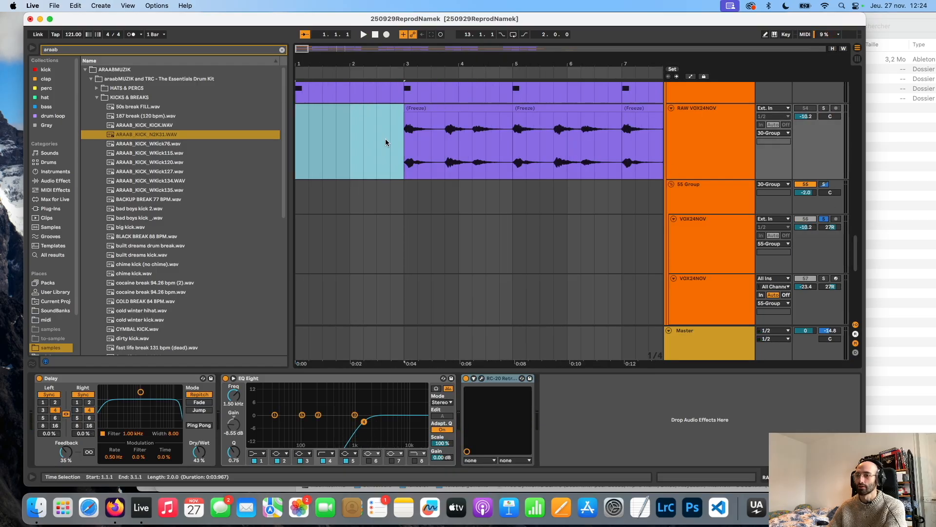
pyautogui.scroll(-10, 477, 132)
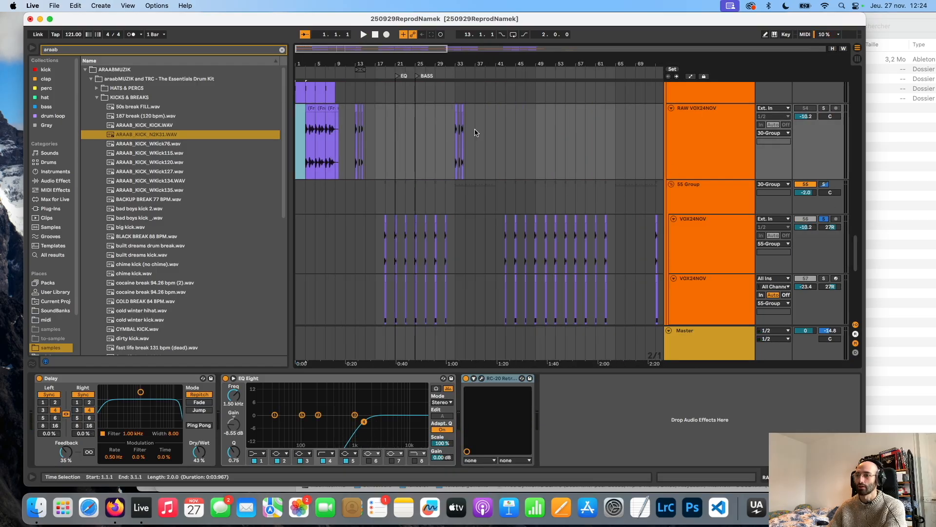
pyautogui.click(484, 132)
pyautogui.scroll(10, 485, 132)
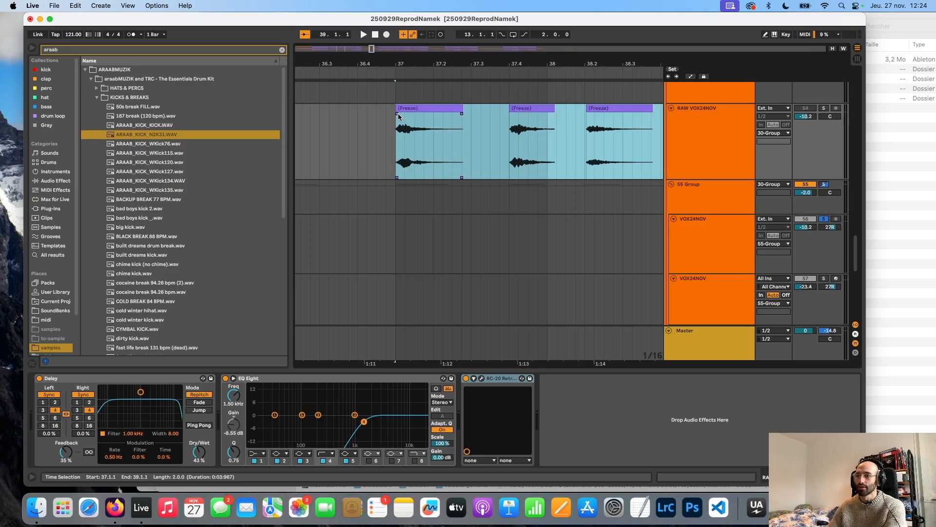
pyautogui.click(542, 135)
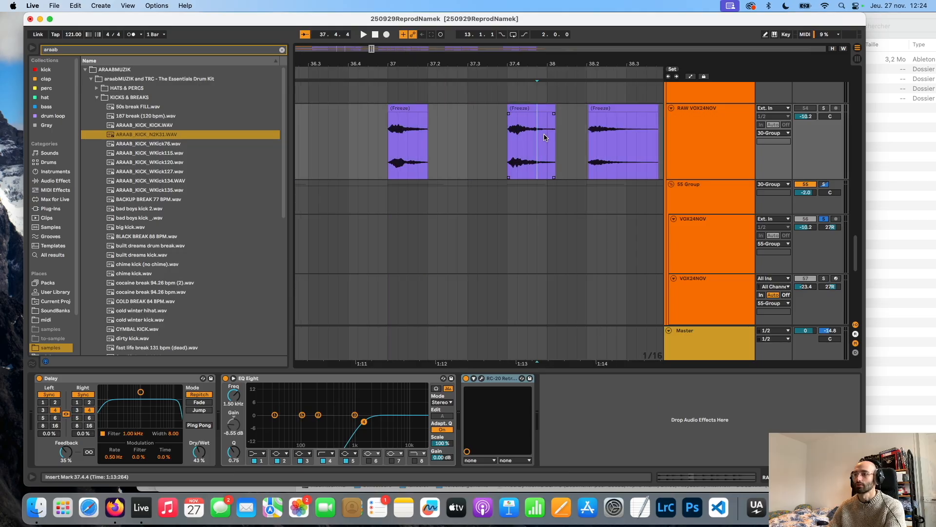
pyautogui.scroll(3, 543, 135)
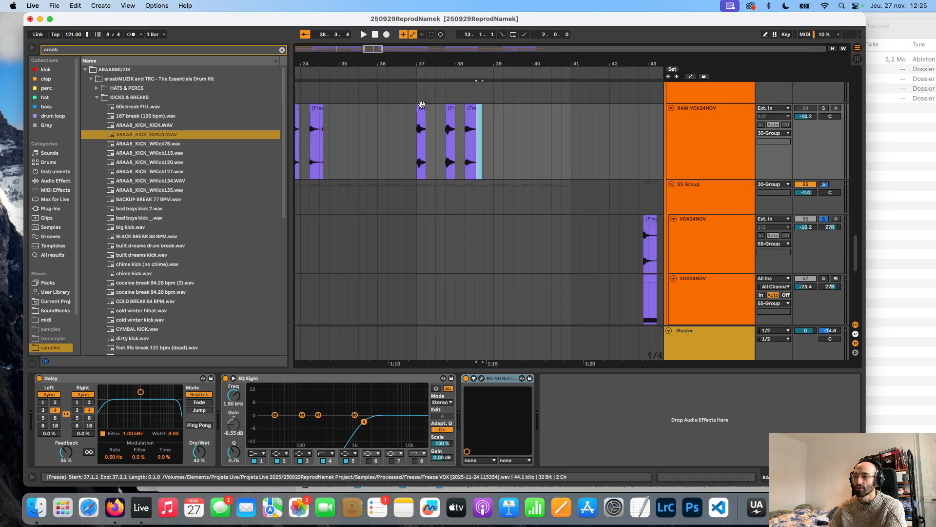
# - Solo RAW VOX24NOV and play the three vocal pieces at bar 37 from 36.4.1
pyautogui.click(421, 108)
pyautogui.keyDown('shift'); pyautogui.click(475, 109); pyautogui.keyUp('shift')
pyautogui.scroll(3, 420, 110)
pyautogui.scroll(2, 419, 110)
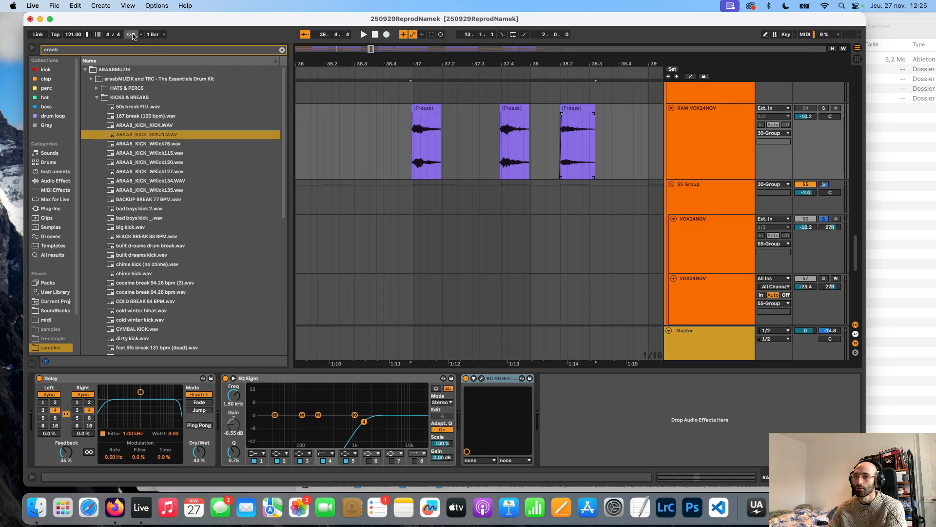
pyautogui.hscroll(5, 632, 138)
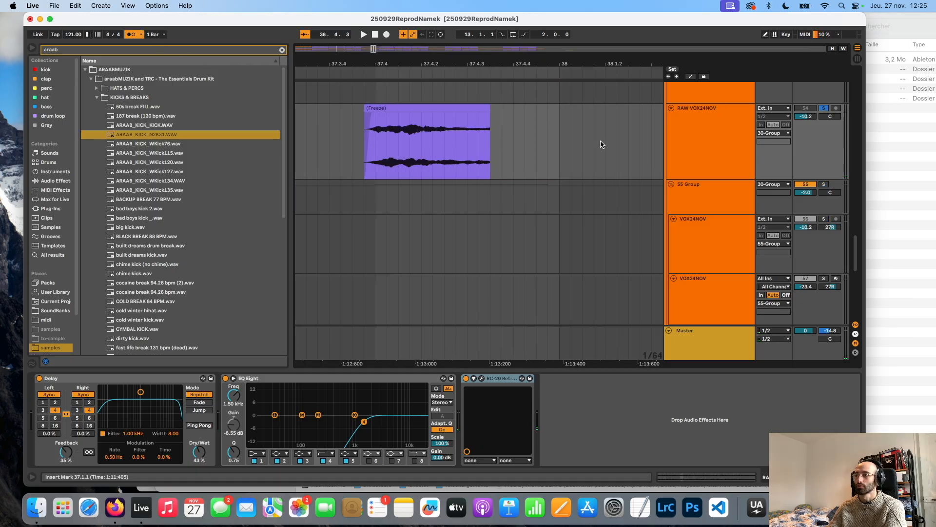
pyautogui.scroll(4, 623, 146)
pyautogui.scroll(-4, 581, 187)
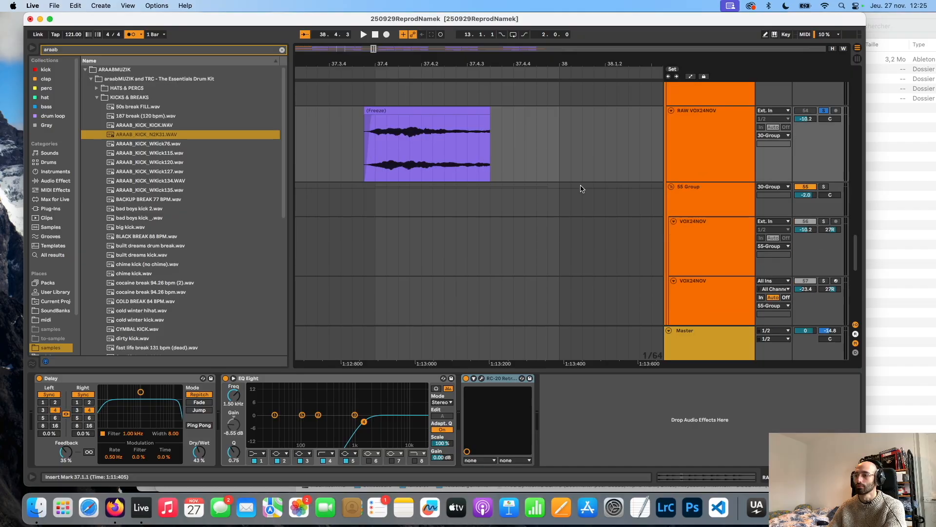
pyautogui.scroll(-5, 580, 189)
pyautogui.press('space')
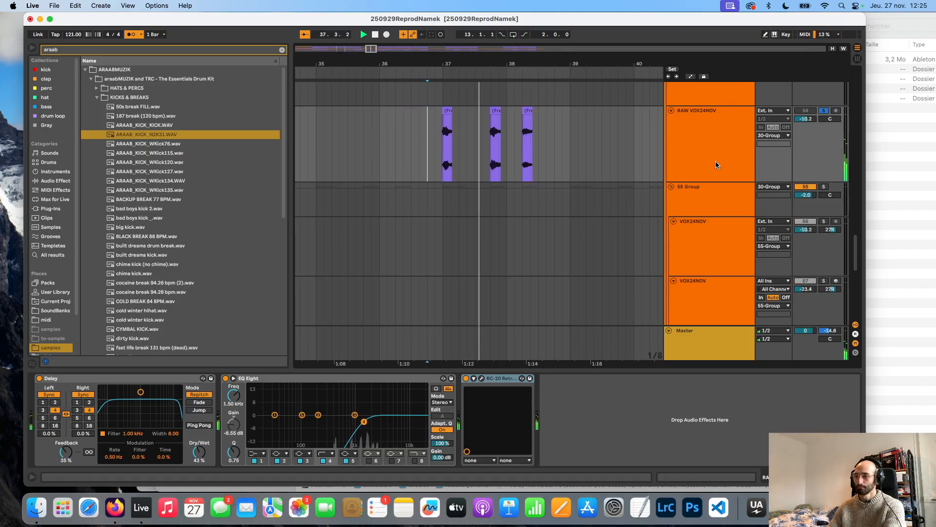
pyautogui.scroll(-5, 444, 198)
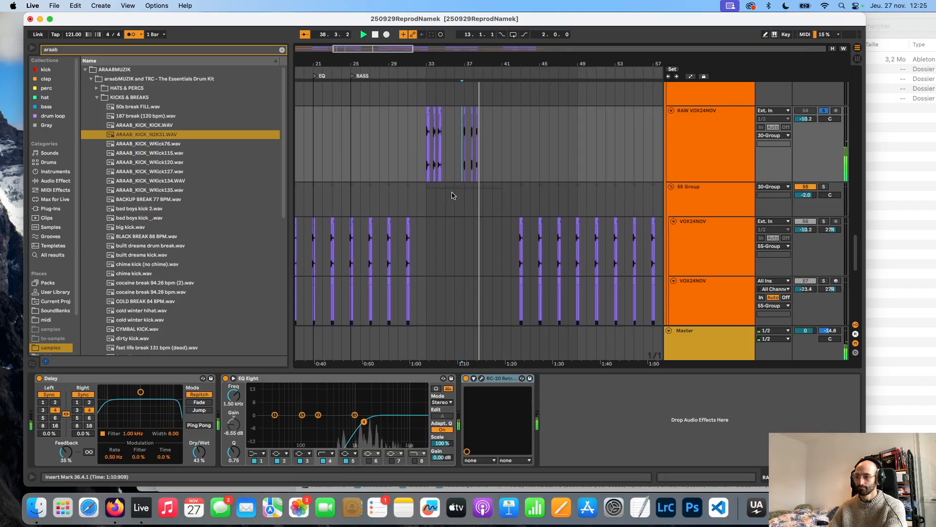
pyautogui.scroll(-2, 452, 196)
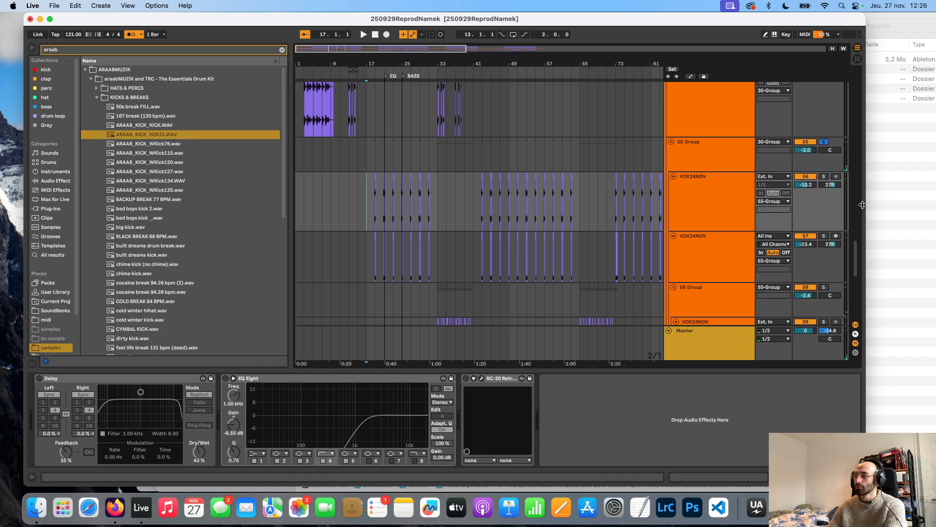
# - Solo the VOX24NOV sampler track holding VVE1 Vocal Phrases 053 and play it from 18.4.1
pyautogui.click(715, 259)
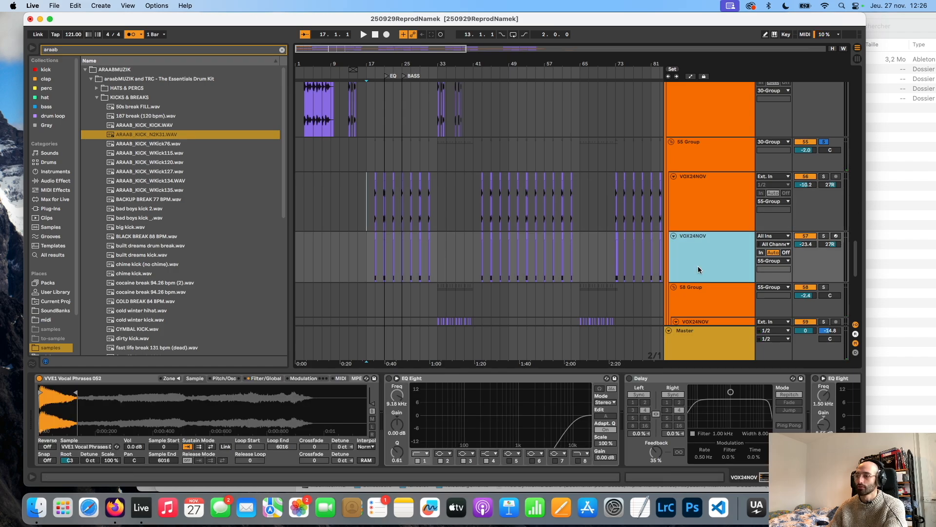
pyautogui.click(824, 236)
pyautogui.scroll(5, 368, 258)
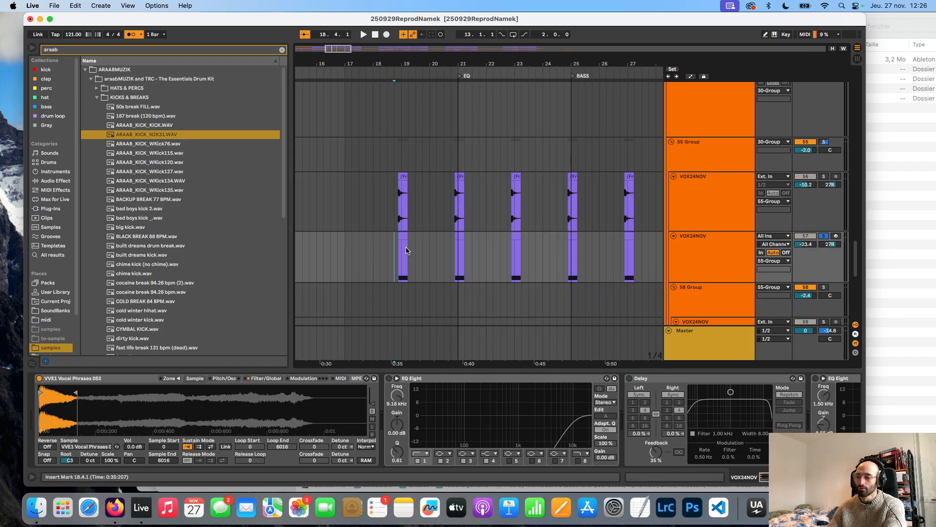
pyautogui.press('space')
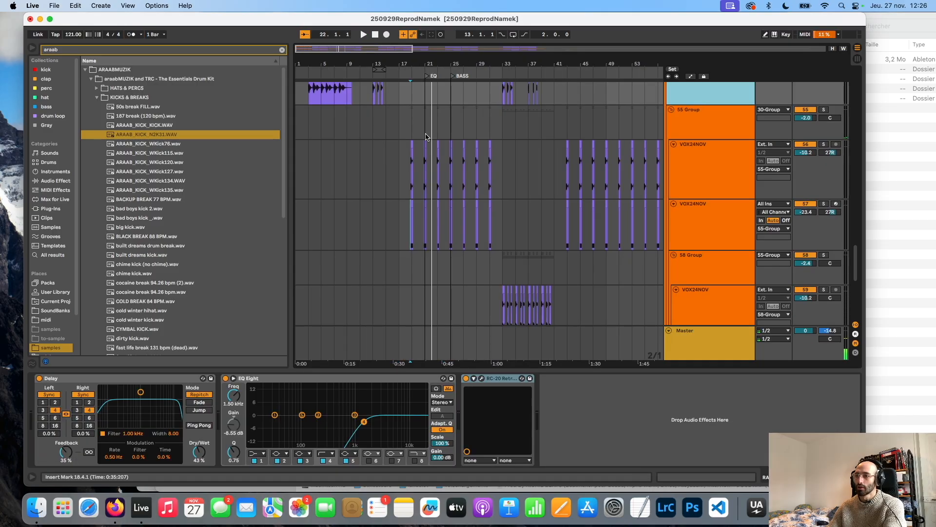
# - Bring up the shitty-speakers equalizer on 30 Group, play from the EQ marker and check its on/off automation
pyautogui.scroll(8, 428, 146)
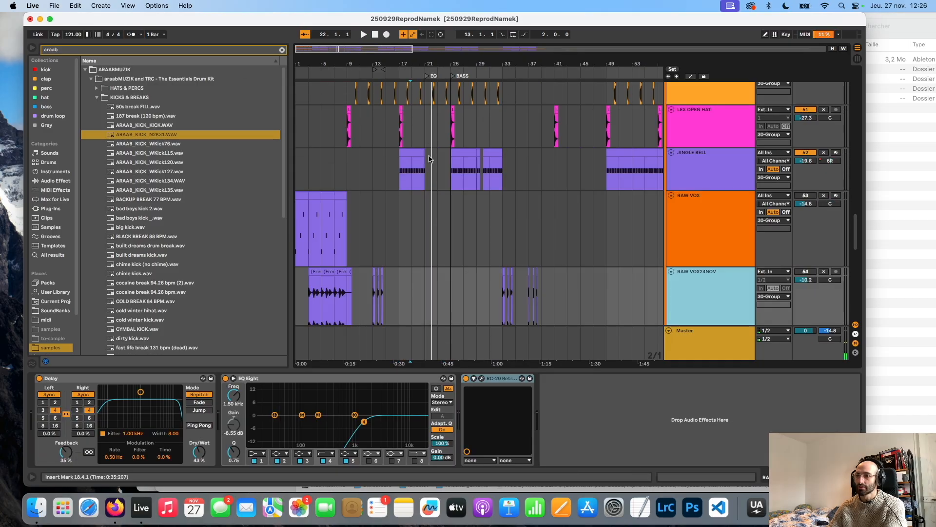
pyautogui.scroll(15, 429, 155)
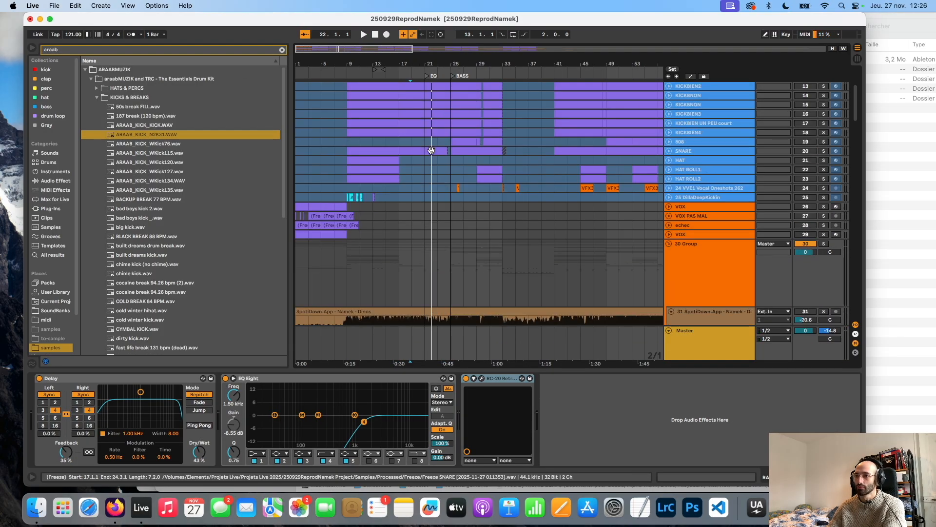
pyautogui.scroll(-5, 609, 170)
pyautogui.click(702, 139)
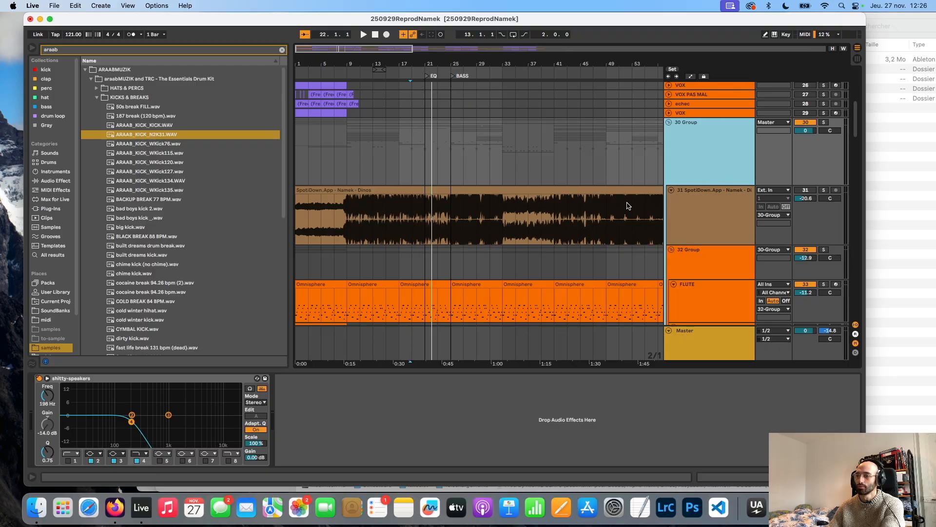
pyautogui.scroll(-5, 404, 235)
pyautogui.scroll(5, 594, 190)
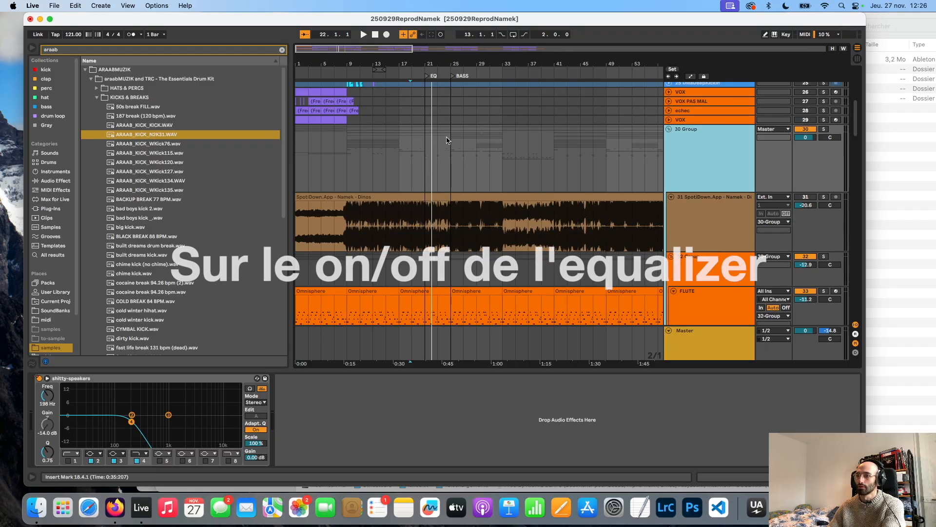
pyautogui.click(425, 148)
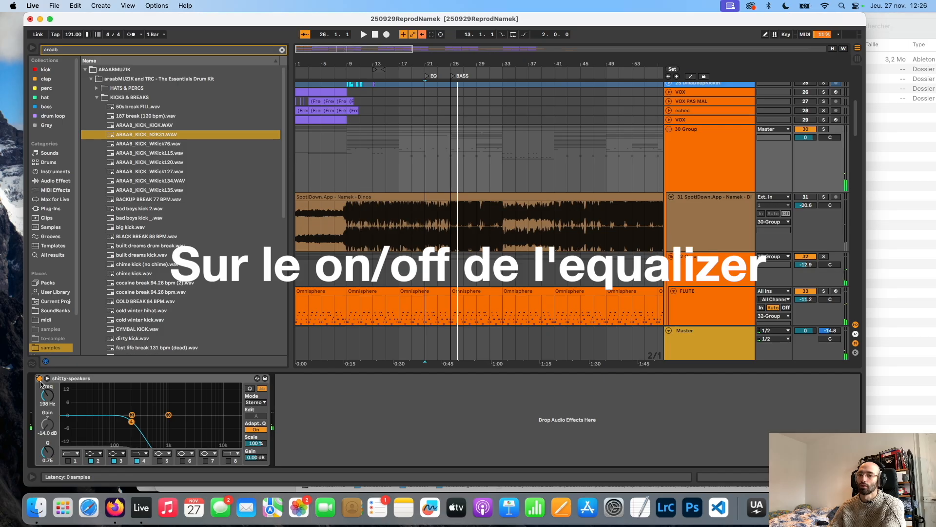
pyautogui.press('a')
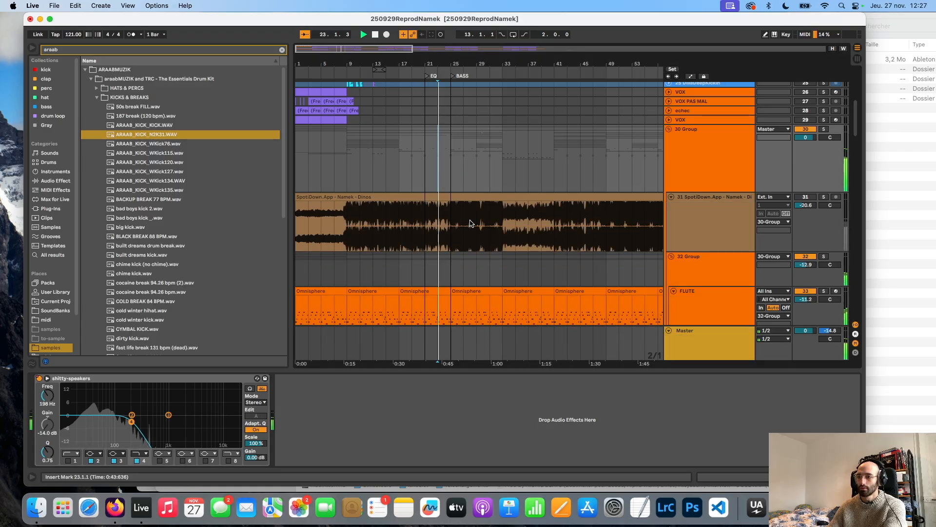
# - Play the mix from bar 23 into the BASS marker, and audition the reversed FX REVERSE audio clip from 24.3.1
pyautogui.scroll(-12, 463, 224)
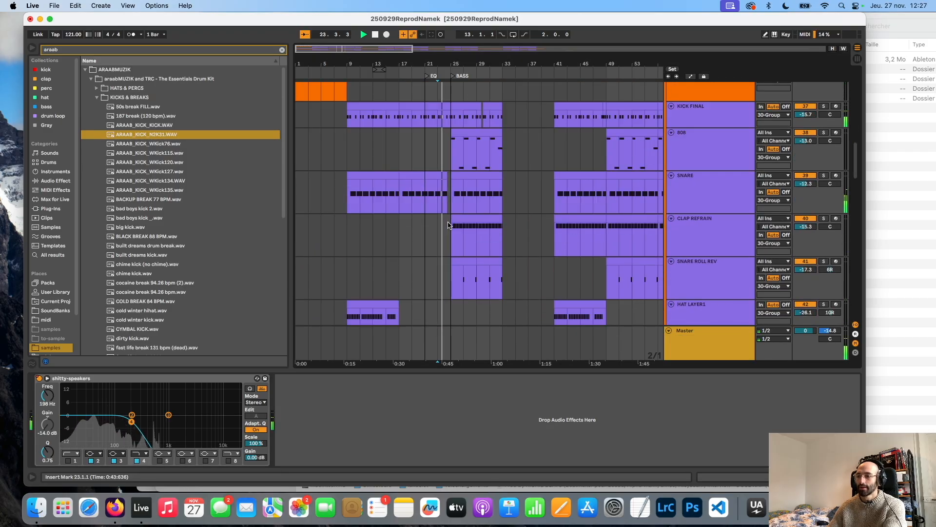
pyautogui.scroll(-5, 449, 220)
pyautogui.scroll(-5, 450, 221)
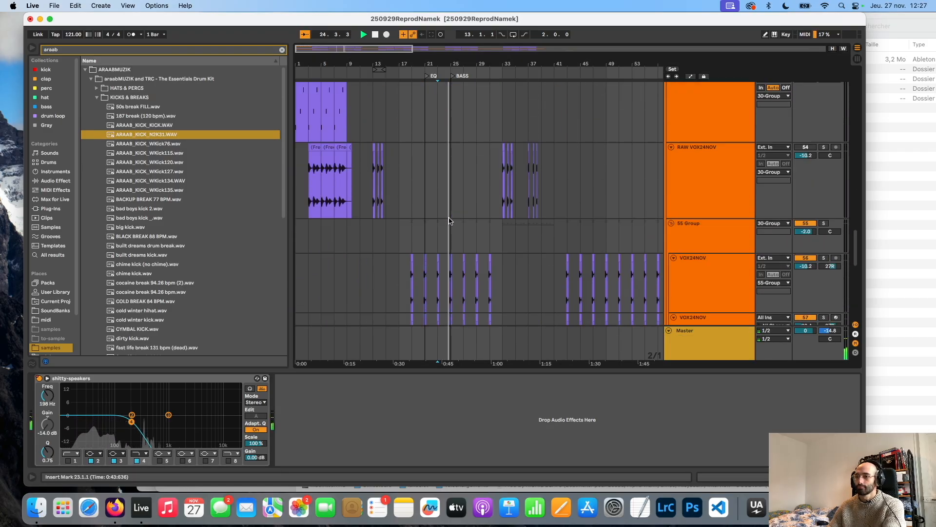
pyautogui.scroll(-5, 448, 209)
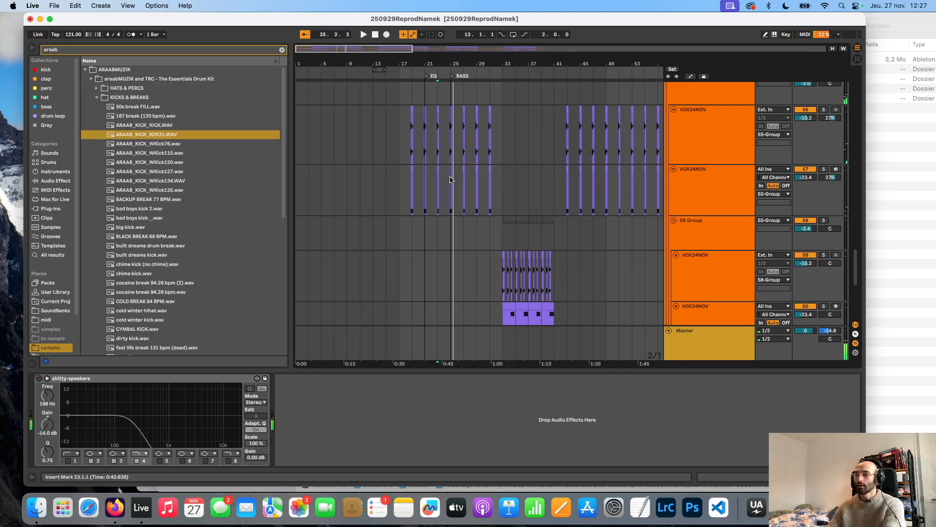
pyautogui.scroll(8, 455, 163)
pyautogui.scroll(-6, 405, 182)
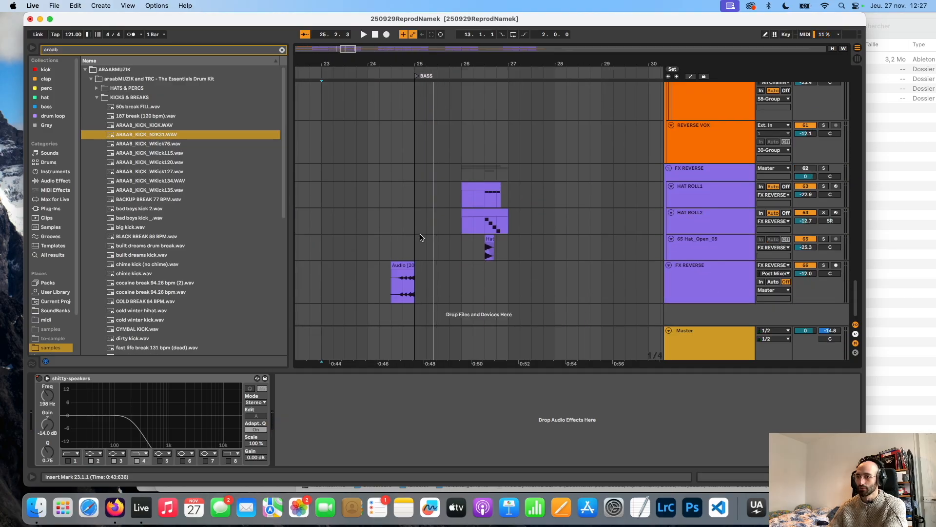
pyautogui.click(390, 288)
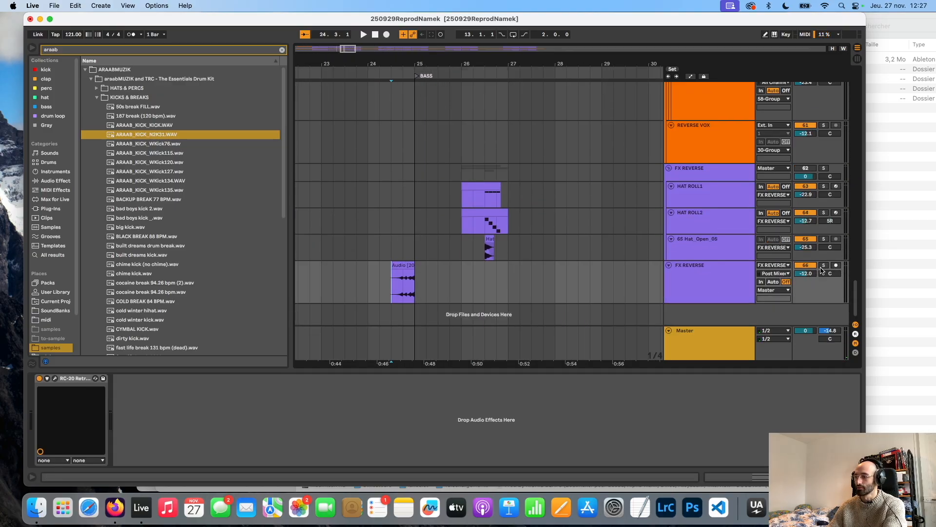
pyautogui.press('space')
pyautogui.scroll(8, 487, 186)
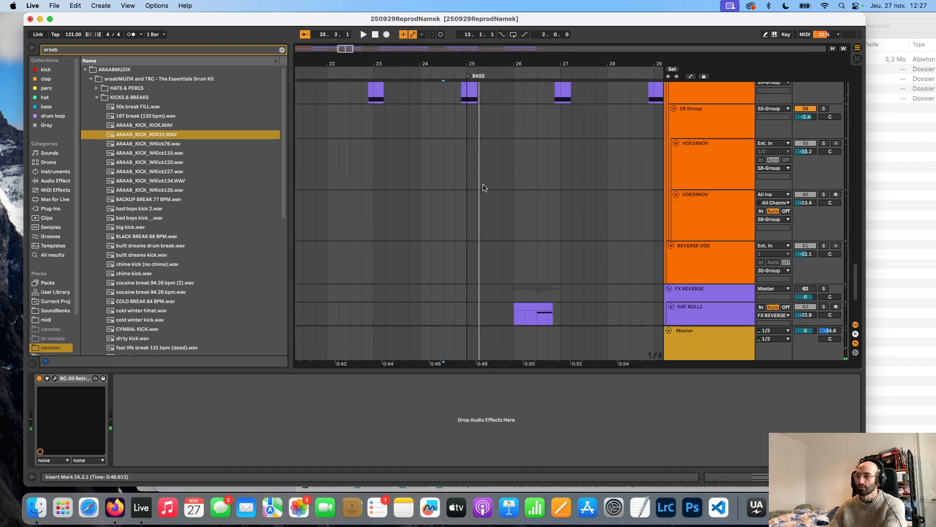
# - Play the full beat from 24.2.1 to hear the reversed effect leading into the BASS marker
pyautogui.scroll(15, 576, 190)
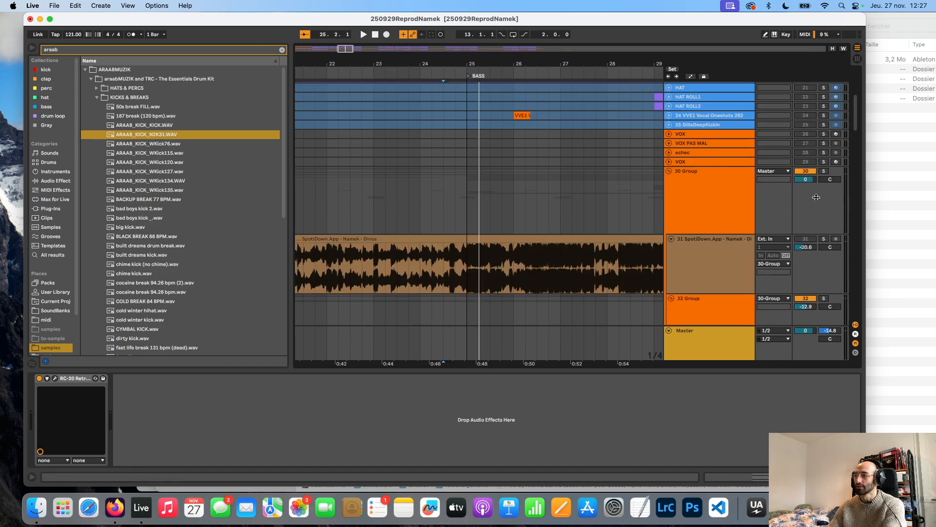
pyautogui.click(459, 192)
pyautogui.press('space')
pyautogui.scroll(-15, 487, 231)
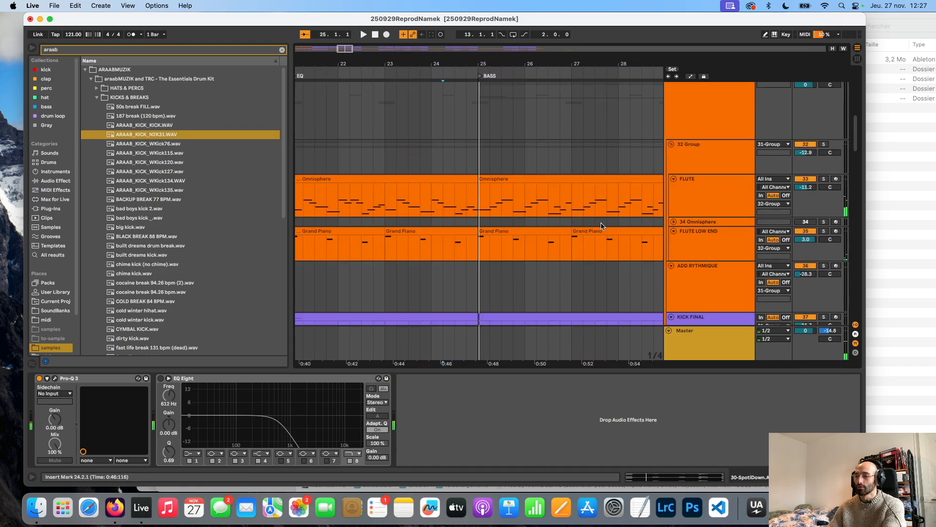
# - Solo and play the FX REVERSE group's source hats in turn from 26.3.1: HAT ROLL1, HAT ROLL2 and Hat_Open_05
pyautogui.scroll(-15, 448, 234)
pyautogui.click(461, 196)
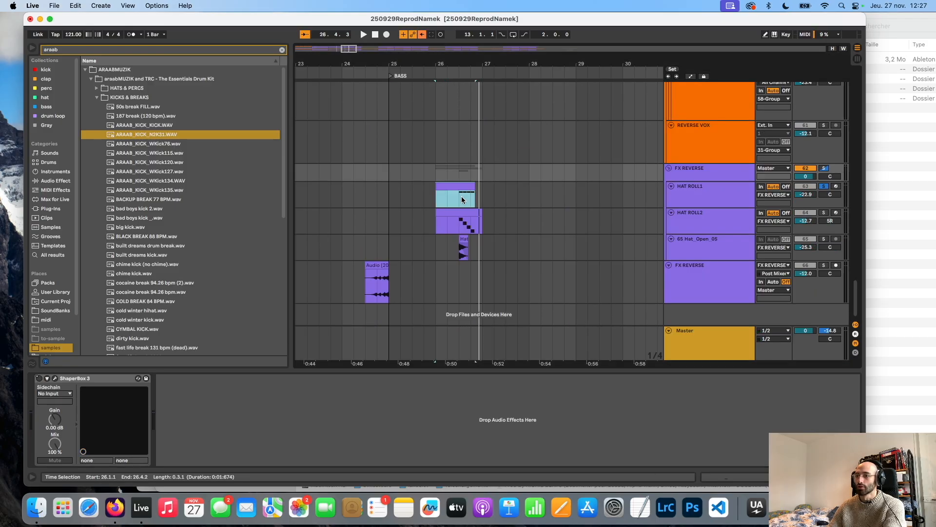
pyautogui.click(461, 196)
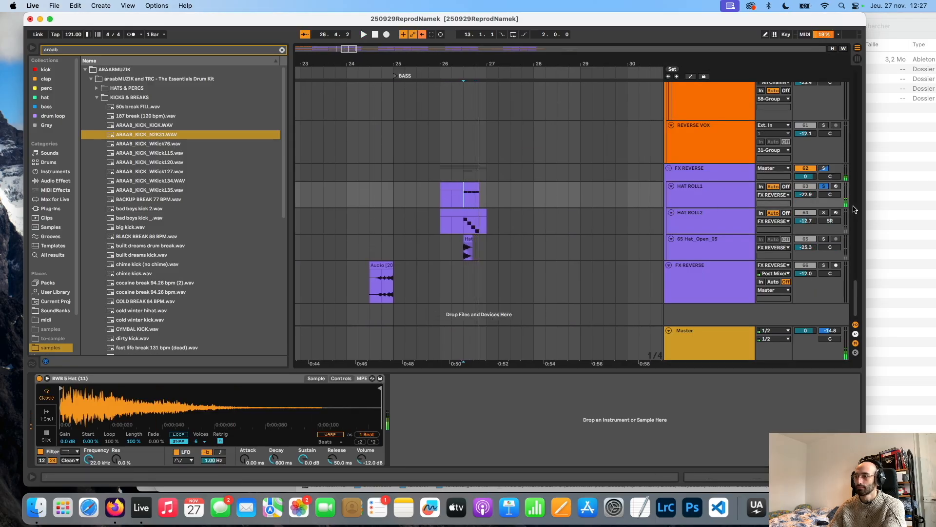
pyautogui.click(469, 225)
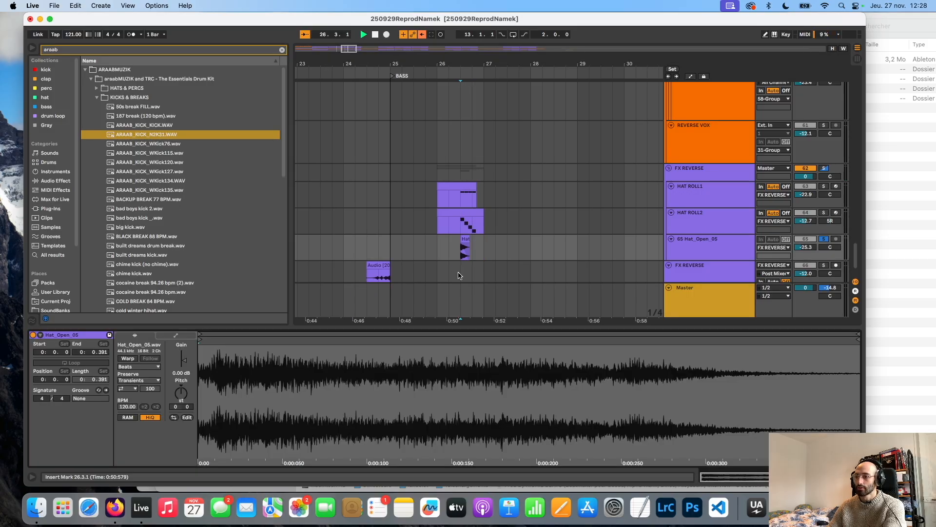
# - Open the ShaperBox 3 plug-in on the FX REVERSE group to check its settings, and close it
pyautogui.click(715, 176)
pyautogui.click(497, 300)
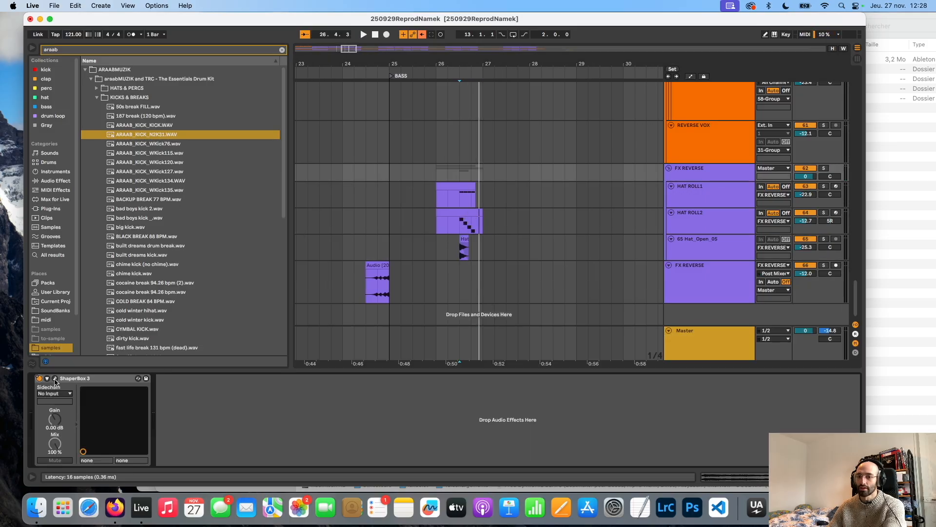
pyautogui.click(55, 379)
pyautogui.click(27, 42)
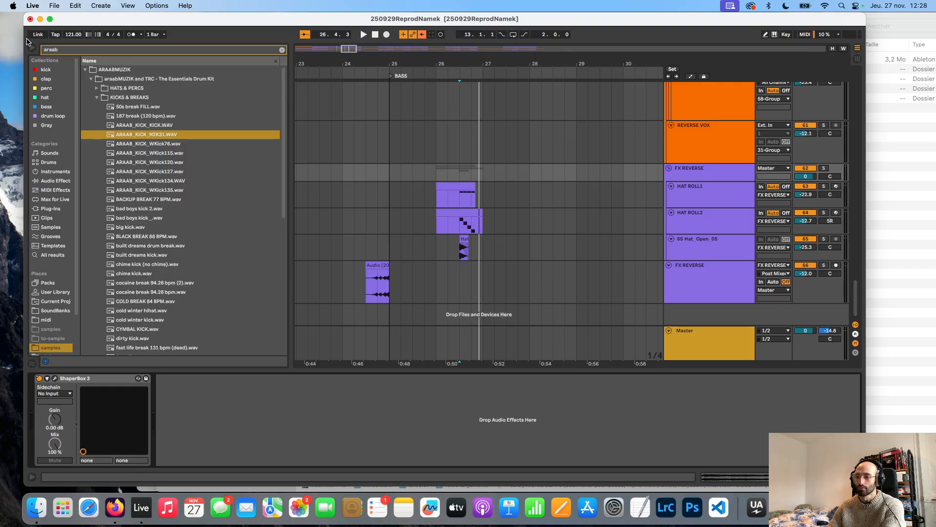
# - Add an audio track below FX REVERSE, set its input to the FX REVERSE group, and record the hats from bar 26
pyautogui.click(442, 200)
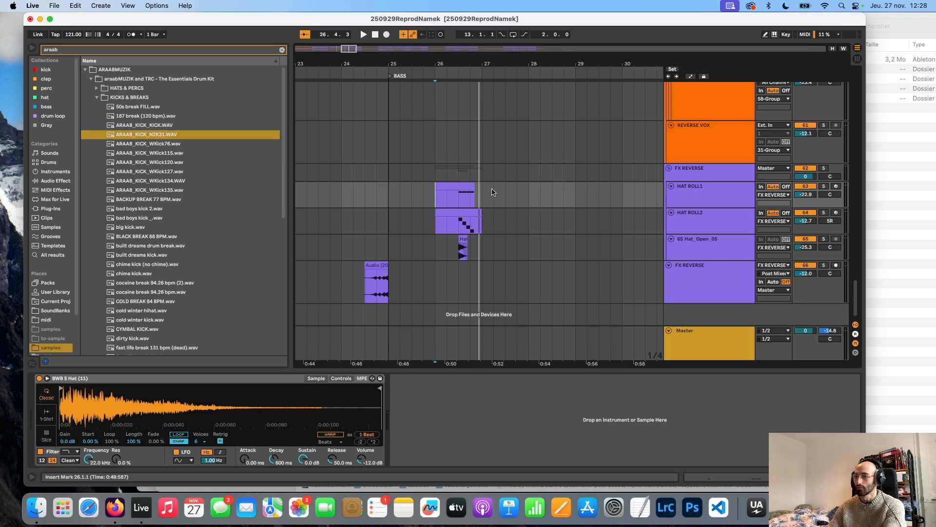
pyautogui.click(670, 283)
pyautogui.scroll(-1, 522, 278)
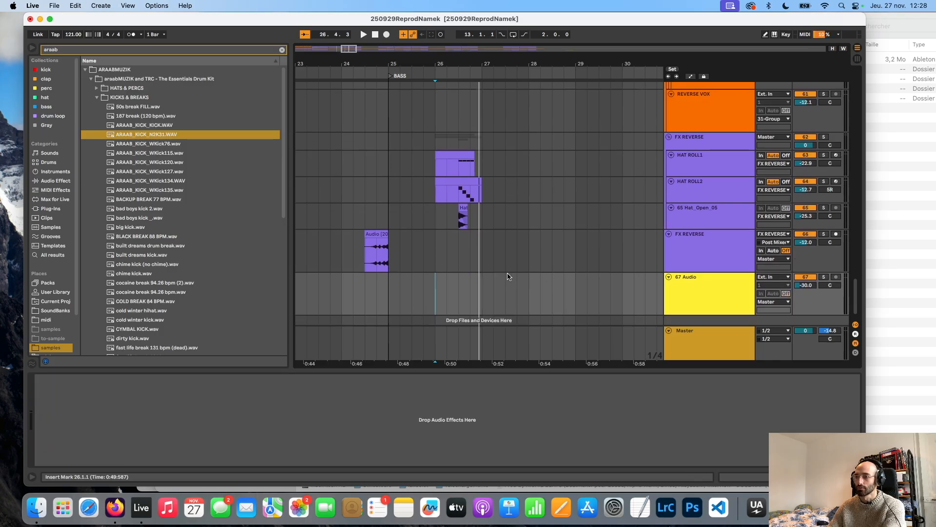
pyautogui.click(773, 276)
pyautogui.scroll(-2, 776, 220)
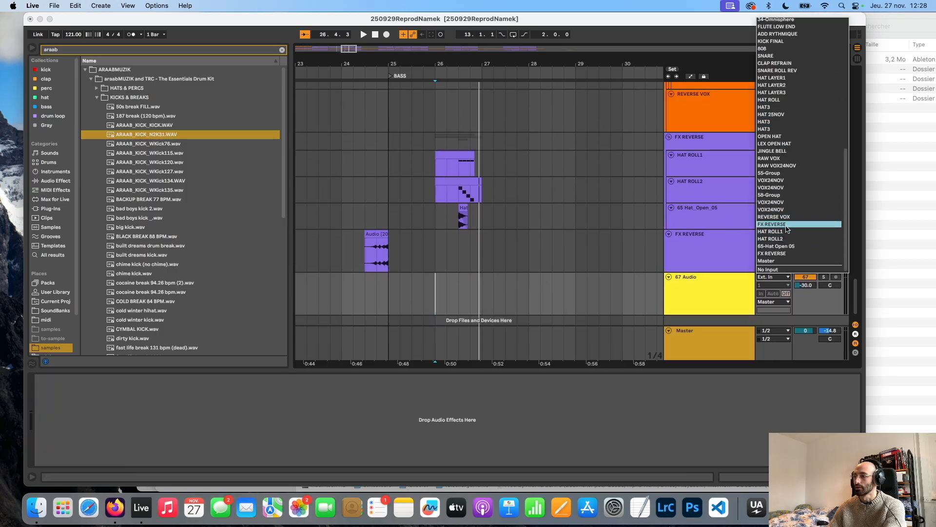
pyautogui.click(776, 234)
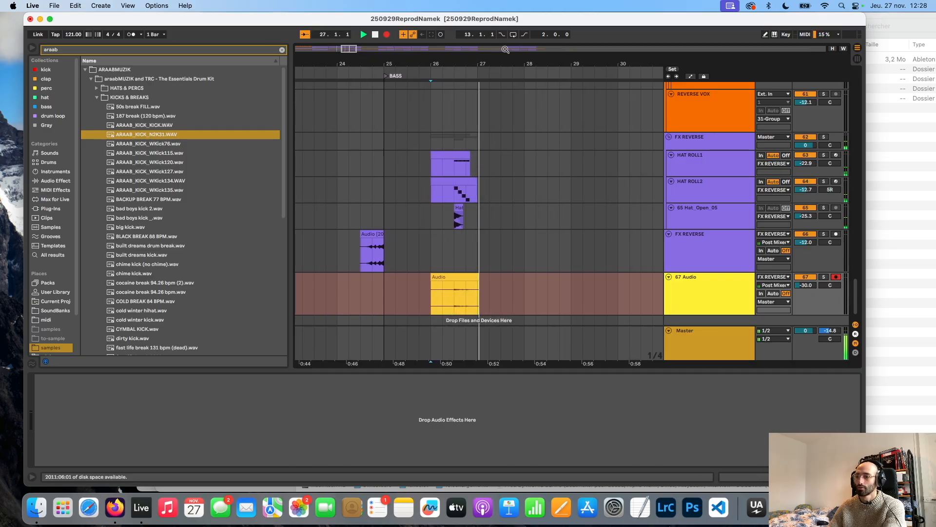
pyautogui.press('space')
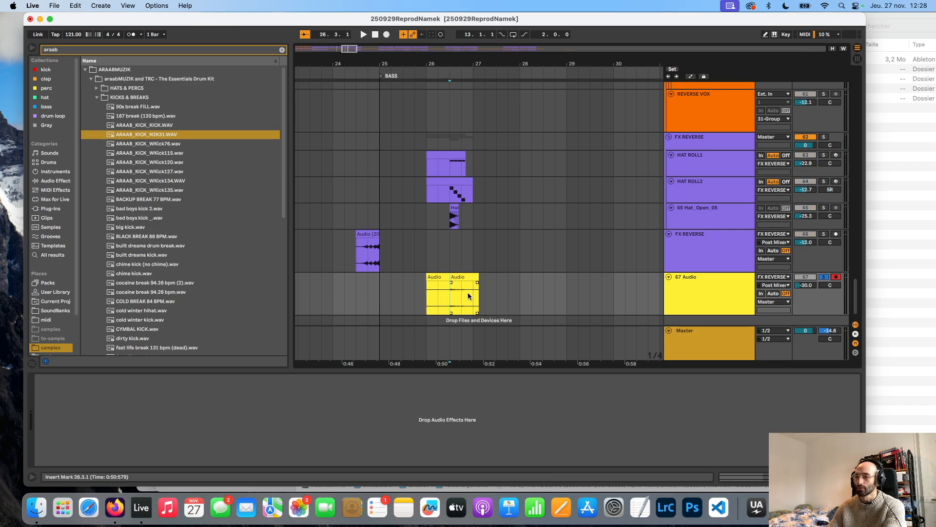
# - Split off the recording between 26.3.1 and 27.1.1, set its track volume to -11.1 dB and play it from 26.3.1
pyautogui.press('+')
pyautogui.press('+')
pyautogui.moveTo(471, 292); pyautogui.dragTo(370, 292)
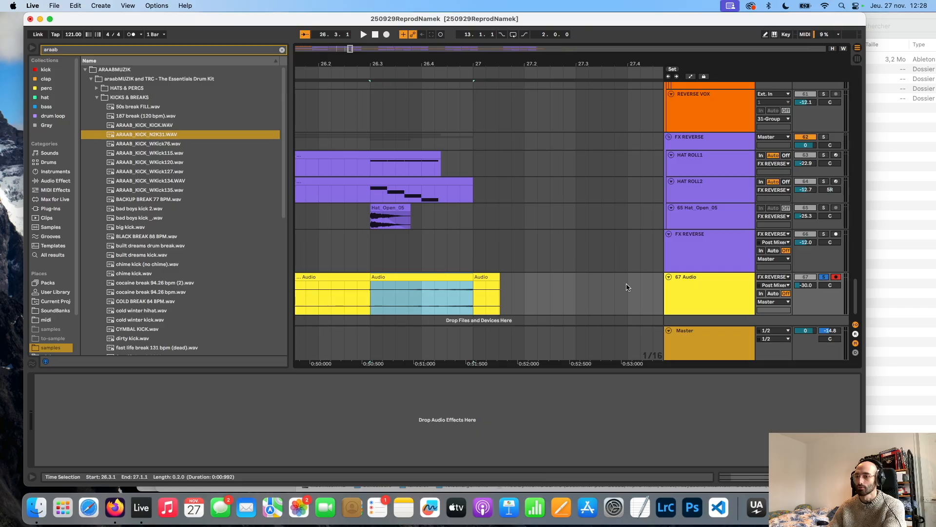
pyautogui.moveTo(808, 290); pyautogui.dragTo(807, 281)
pyautogui.click(368, 296)
pyautogui.press('space')
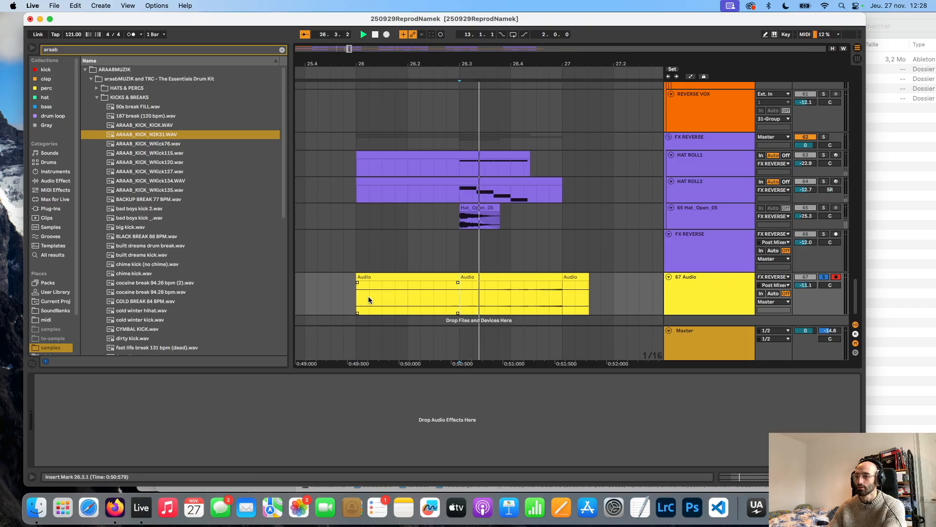
# - Unsolo the yellow Audio track below FX REVERSE and delete its recorded clips
pyautogui.click(820, 277)
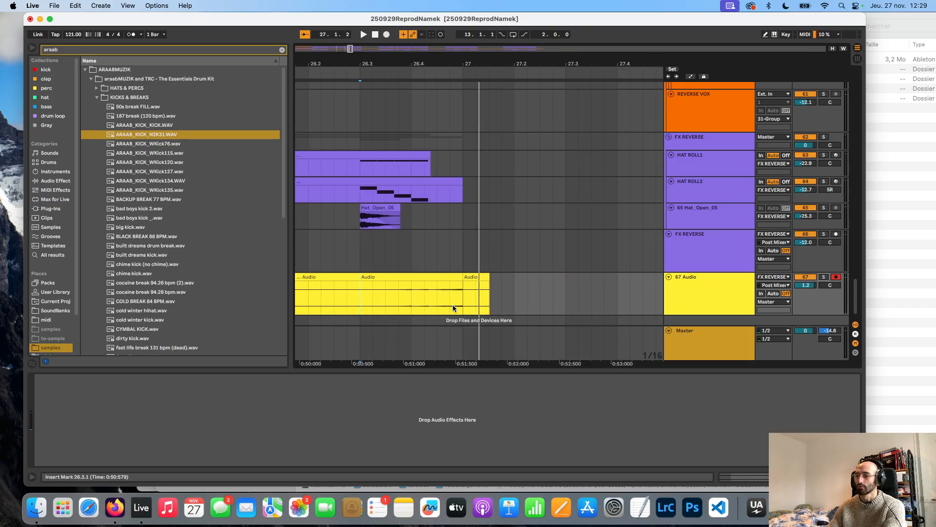
pyautogui.press('-')
pyautogui.press('-')
pyautogui.press('-')
pyautogui.moveTo(458, 296); pyautogui.dragTo(311, 295)
pyautogui.press('Delete')
pyautogui.click(716, 257)
pyautogui.rightClick(715, 284)
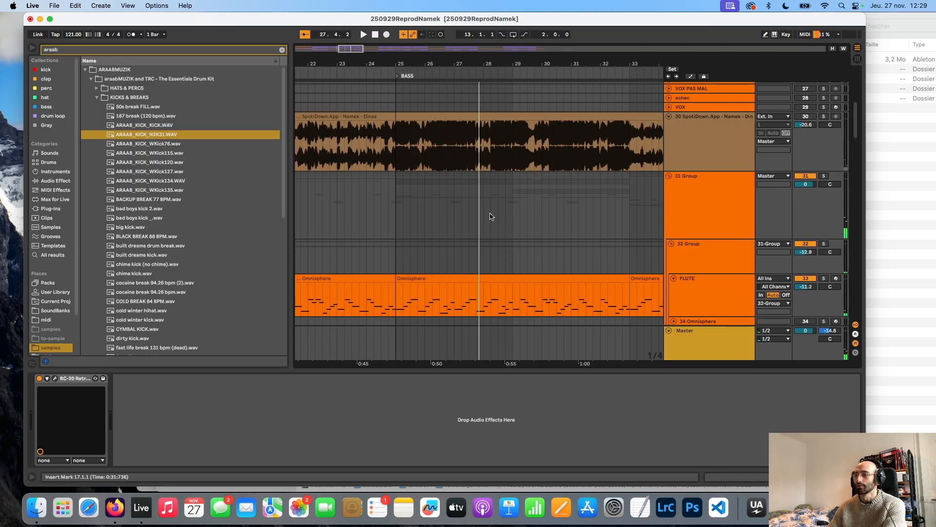
# - Solo the CLAP REFRAIN track and play it from 25.1.1
pyautogui.scroll(-10, 490, 216)
pyautogui.scroll(-1, 438, 215)
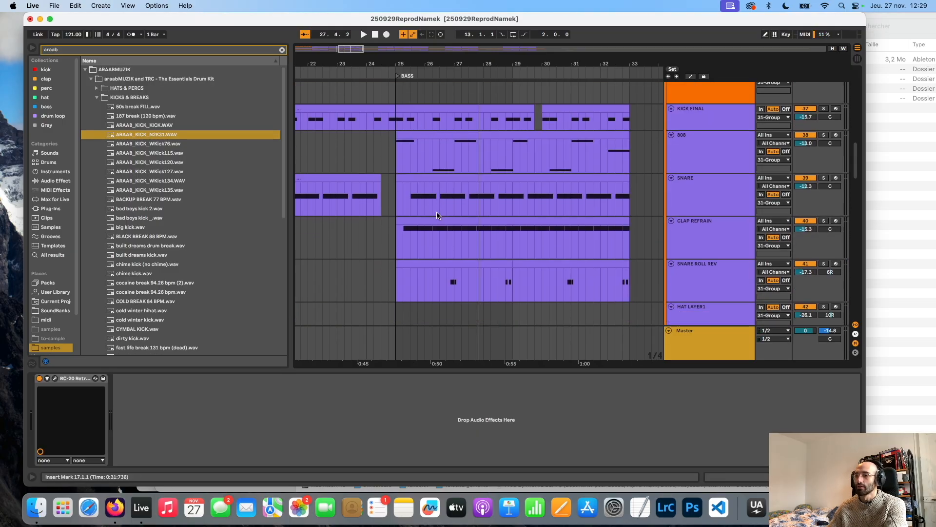
pyautogui.click(395, 236)
pyautogui.press('space')
pyautogui.click(824, 221)
pyautogui.press('space')
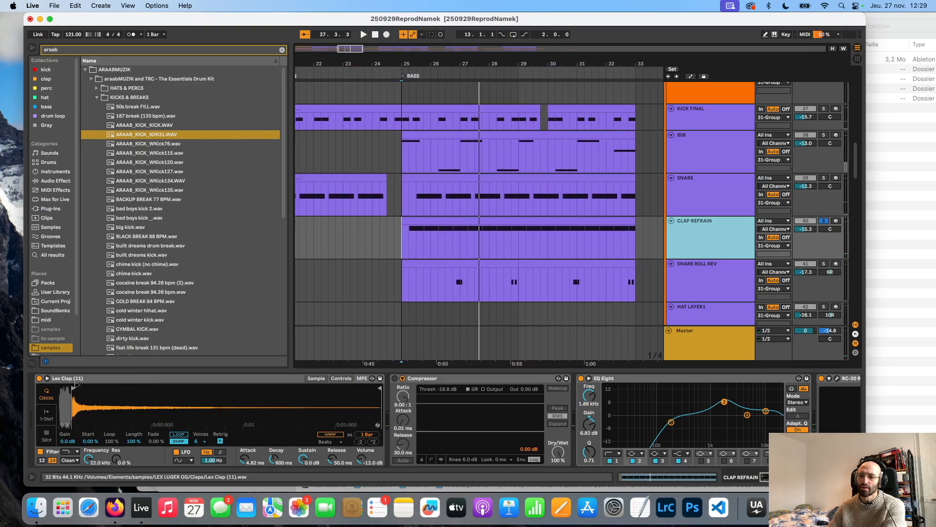
# - Move the Lex Clap (11) sample start back to the beginning of the waveform, play the clap from 25.1.1, and undo the change
pyautogui.moveTo(76, 386); pyautogui.dragTo(14, 396)
pyautogui.press('space')
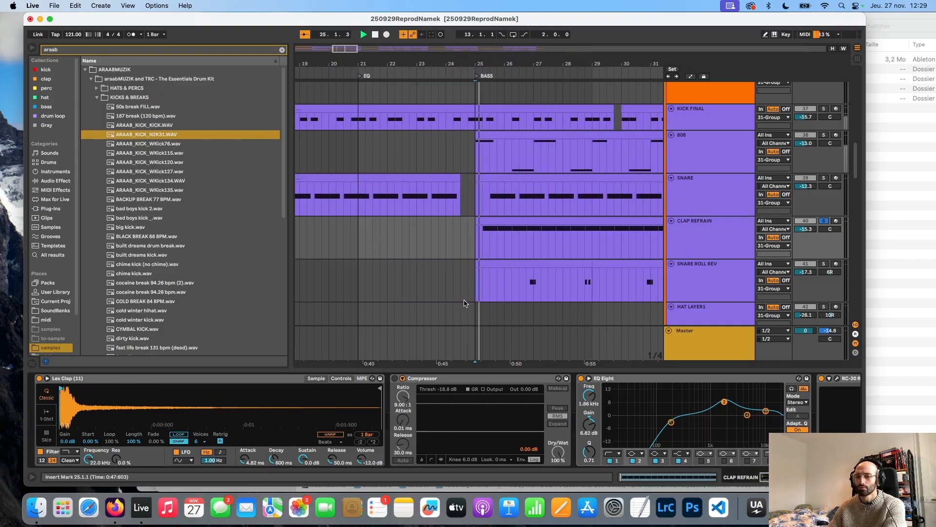
pyautogui.press('space')
pyautogui.press('super+z')
pyautogui.press('space')
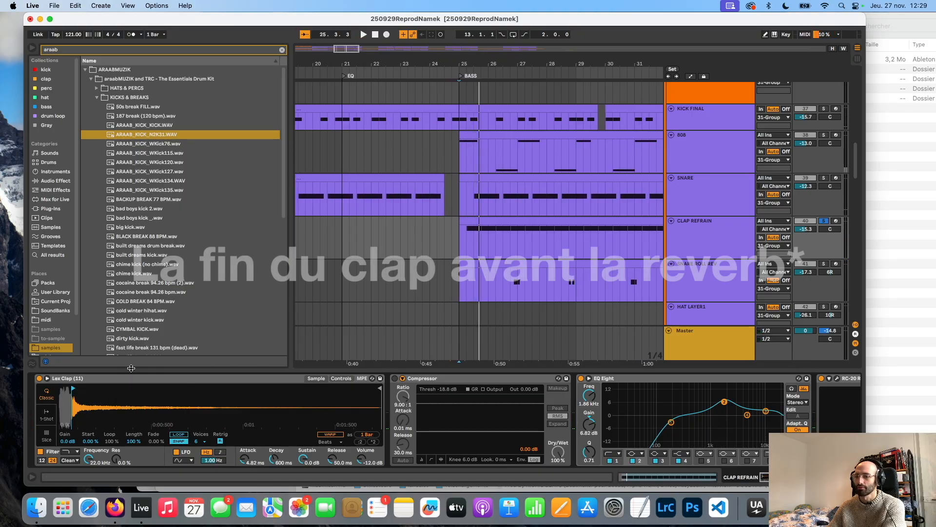
# - Play CLAP REFRAIN with its first EQ Eight and RC-20 bypassed, and switch both effects back on
pyautogui.hscroll(6, 588, 378)
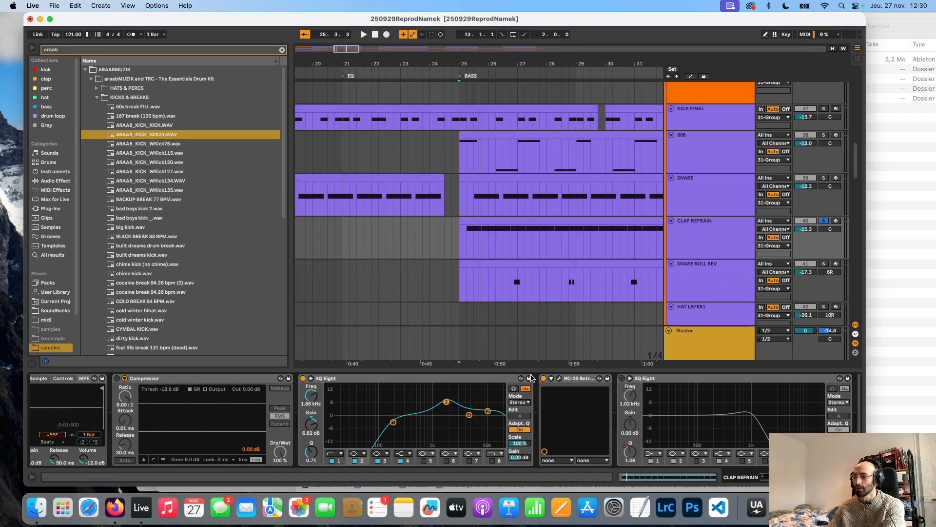
pyautogui.click(466, 378)
pyautogui.keyDown('shift'); pyautogui.click(579, 379); pyautogui.keyUp('shift')
pyautogui.click(303, 379)
pyautogui.press('space')
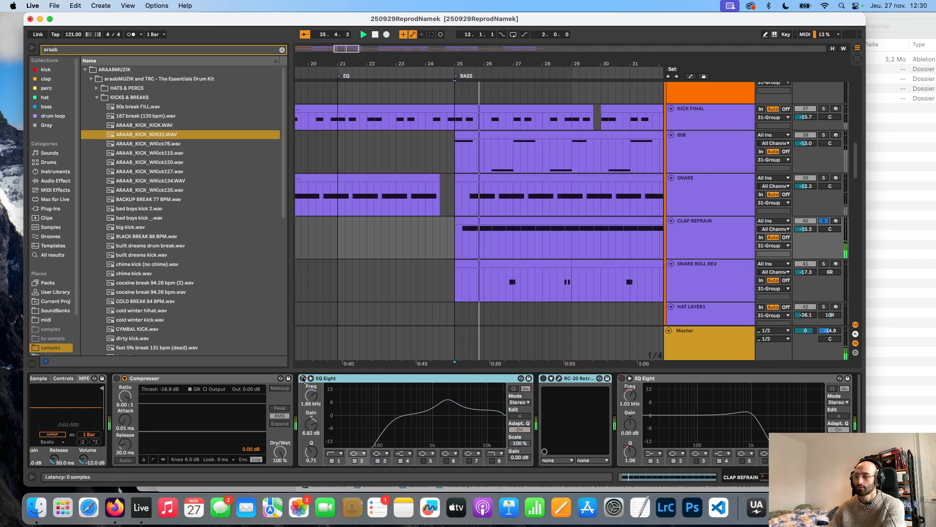
pyautogui.click(393, 379)
pyautogui.click(303, 378)
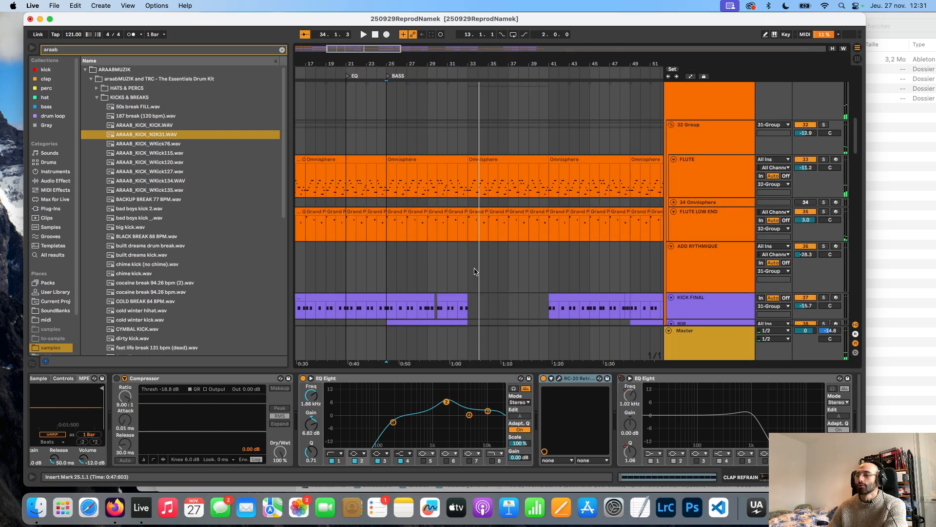
# - Solo the 808 track and play it from 25.1.1
pyautogui.scroll(-5, 423, 265)
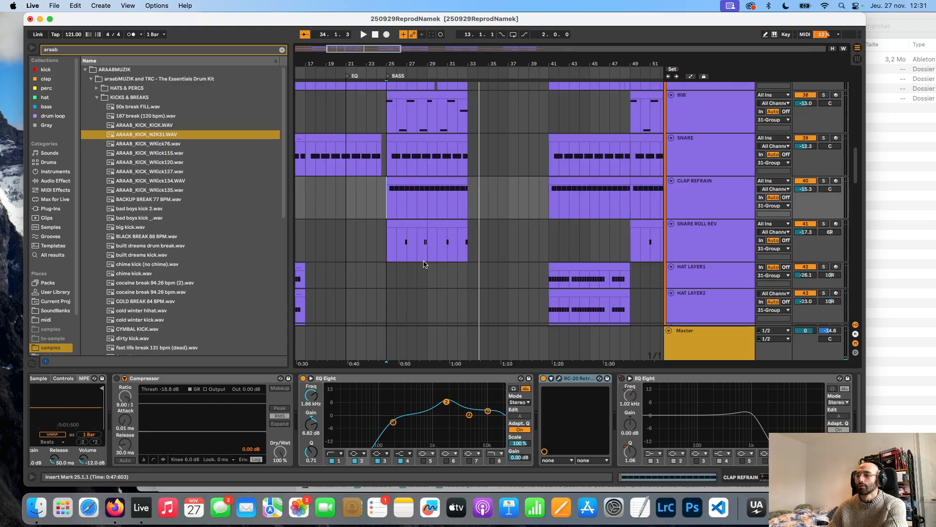
pyautogui.scroll(3, 713, 199)
pyautogui.click(712, 198)
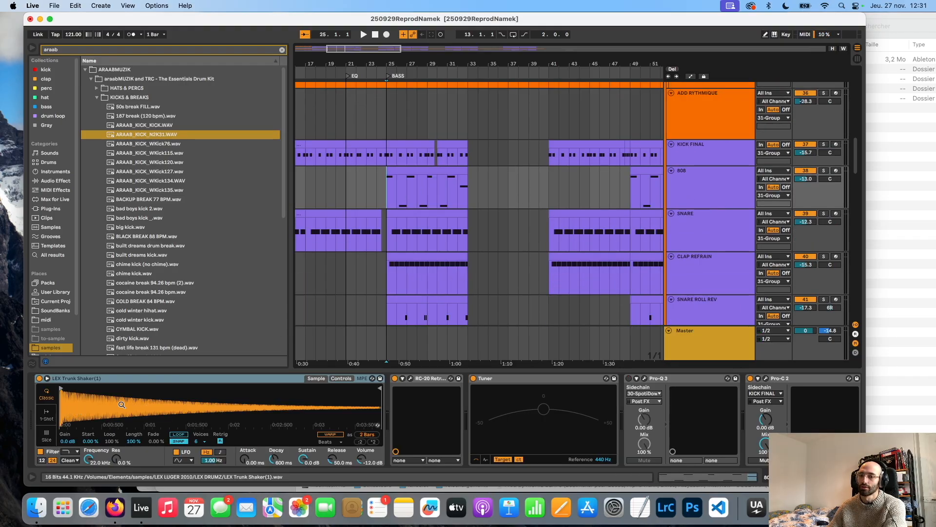
pyautogui.click(824, 172)
pyautogui.press('space')
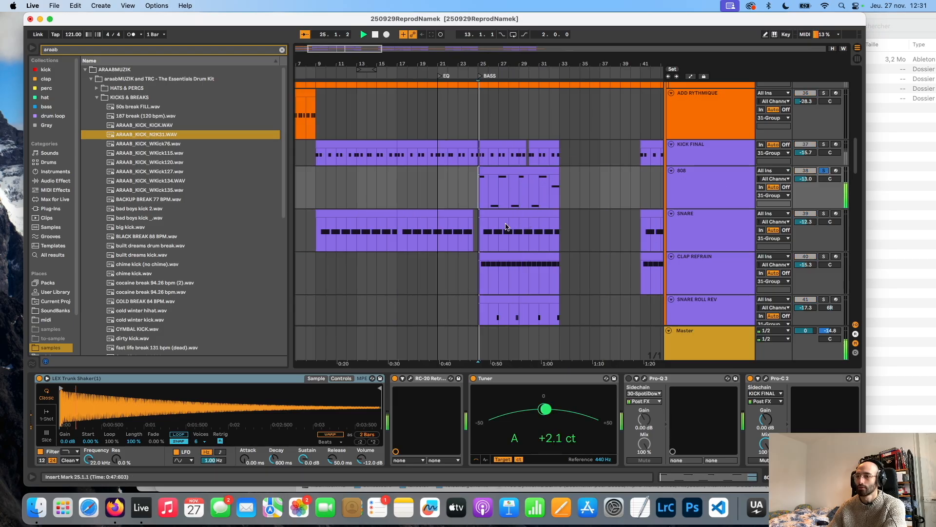
# - Examine the Pro-Q 3 curve on the 808 track during playback, close the plug-in and stop
pyautogui.hscroll(3, 576, 390)
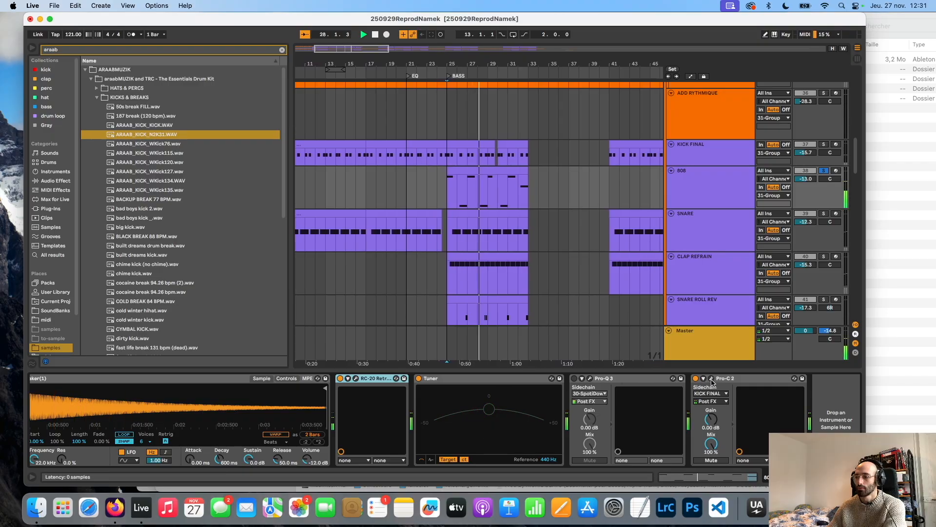
pyautogui.click(590, 378)
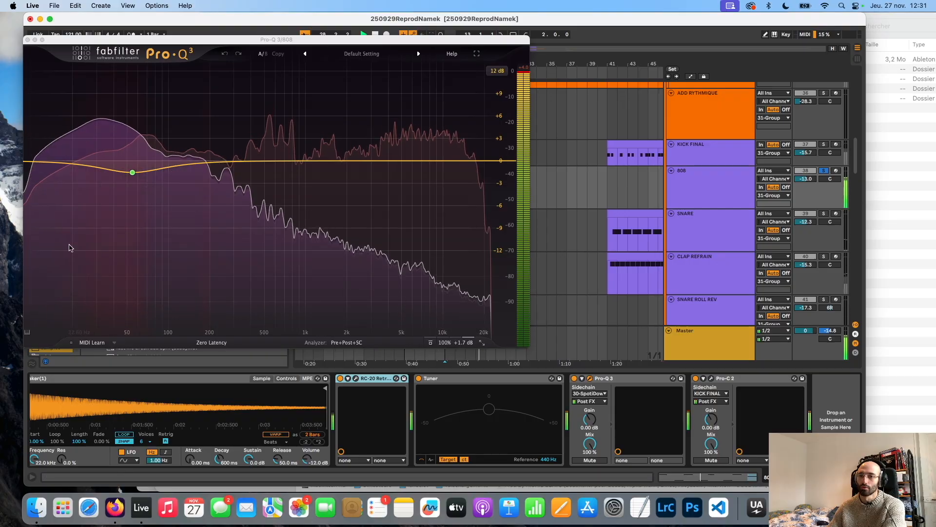
pyautogui.press('space')
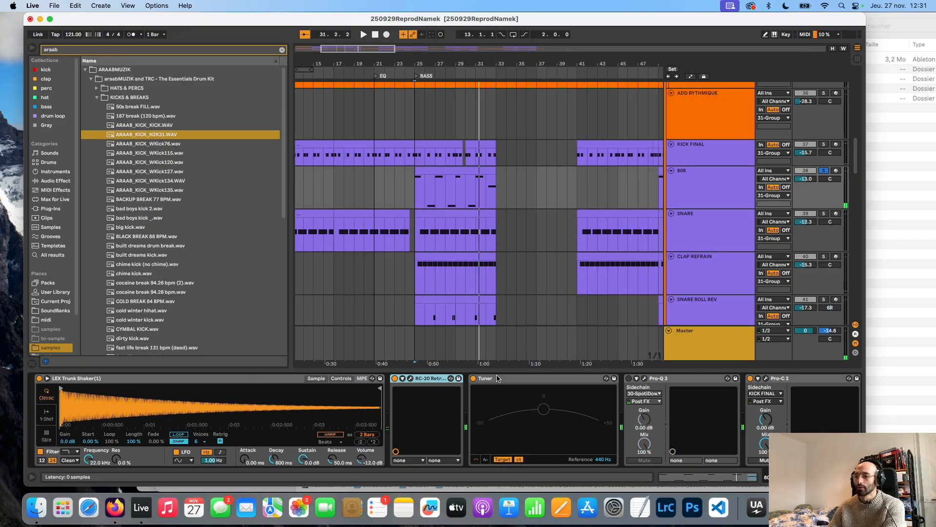
# - Play the 808 from 25.1.1 and toggle the RC-20 effect to compare the sound
pyautogui.click(794, 379)
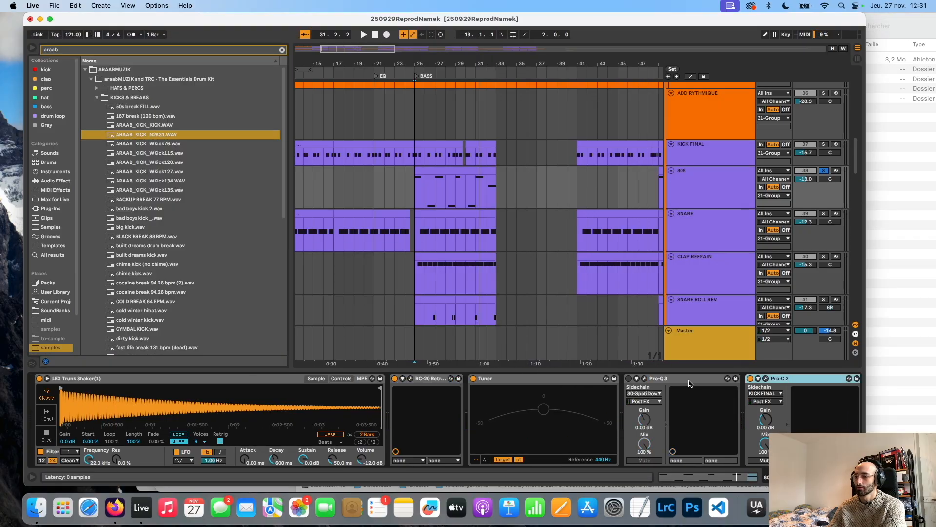
pyautogui.press('space')
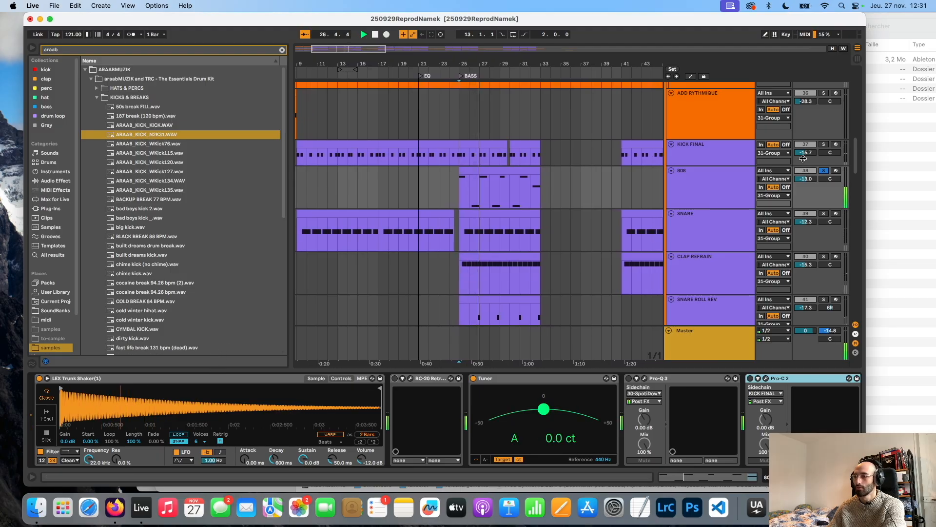
pyautogui.click(395, 379)
pyautogui.press('space')
# - Play the 808 with RC-20's Space module disabled, and open the track's Pro-C 2 compressor to check its settings
pyautogui.click(410, 379)
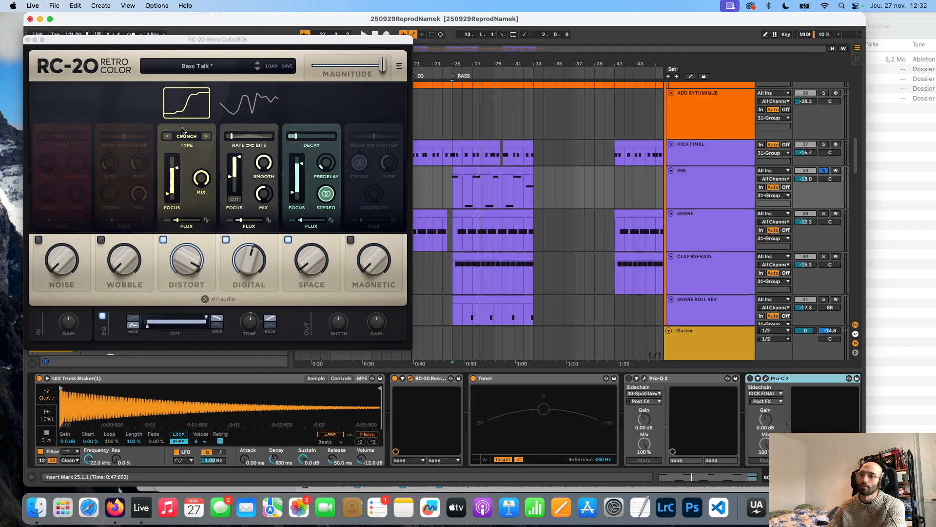
pyautogui.press('space')
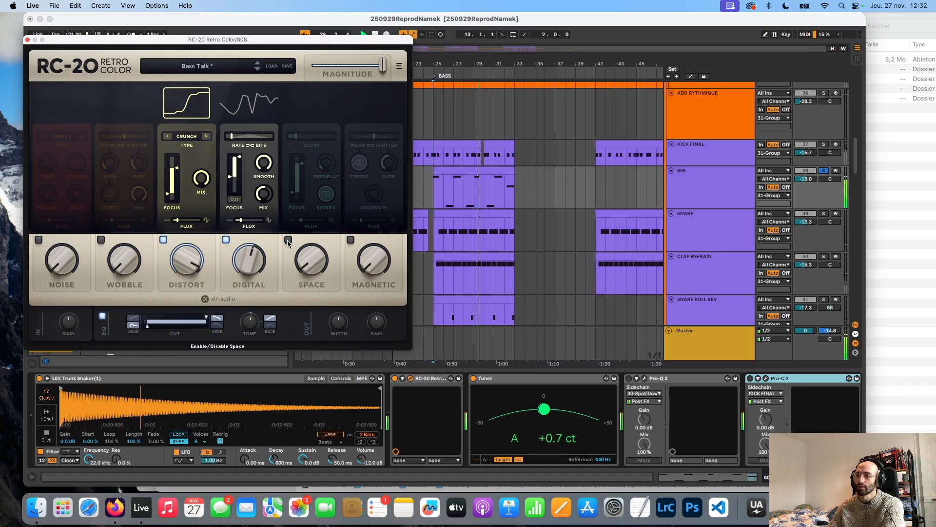
pyautogui.press('space')
pyautogui.hscroll(3, 711, 380)
pyautogui.click(711, 378)
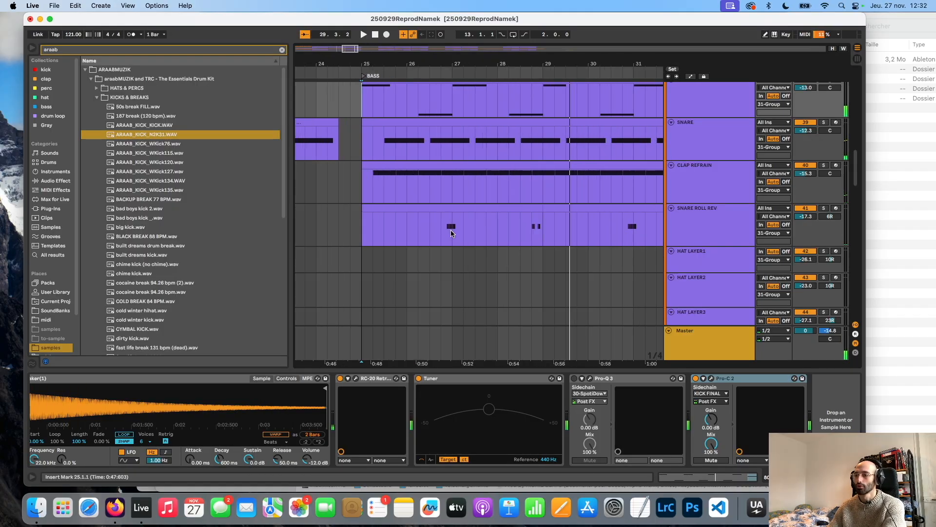
# - Solo the SNARE ROLL REV track and play its roll from 26.4.3
pyautogui.click(447, 233)
pyautogui.scroll(5, 452, 233)
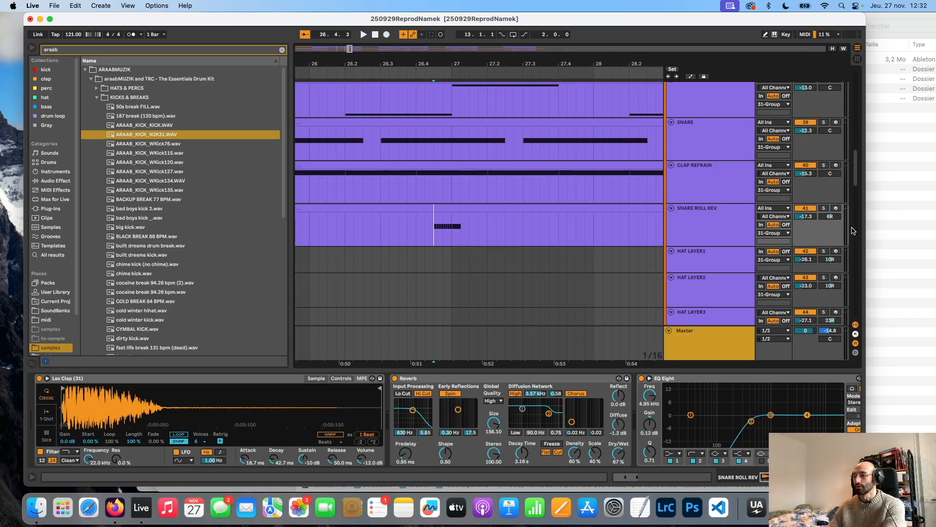
pyautogui.click(824, 208)
pyautogui.press('space')
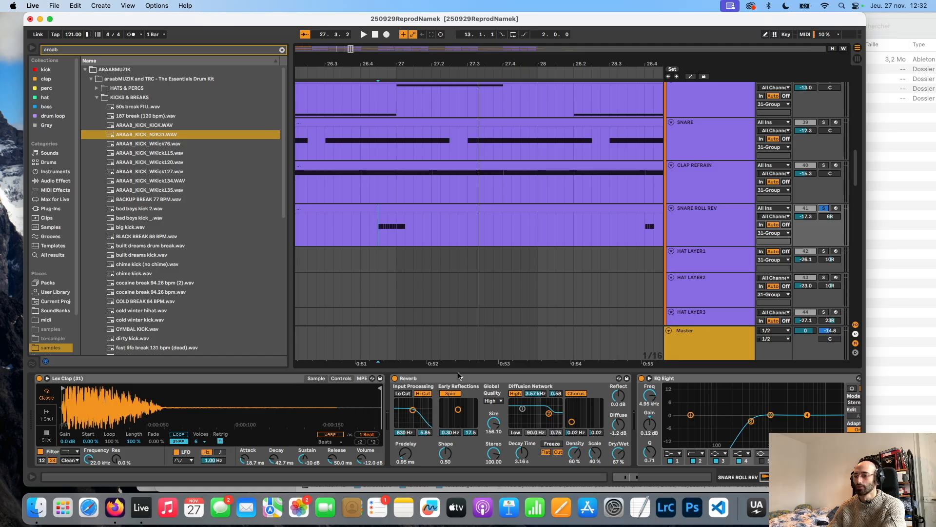
# - Play the snare roll with its Reverb and EQ Eight bypassed, and switch both effects back on
pyautogui.click(631, 379)
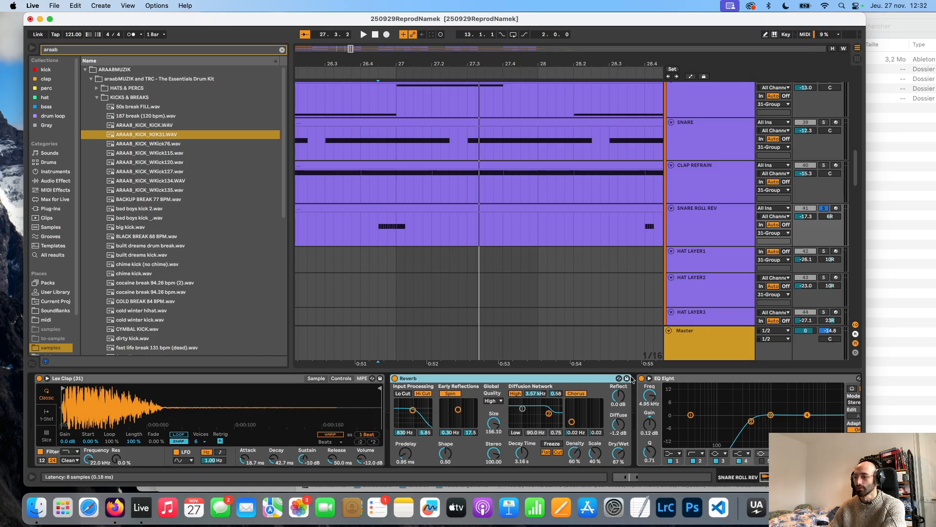
pyautogui.click(689, 379)
pyautogui.click(641, 379)
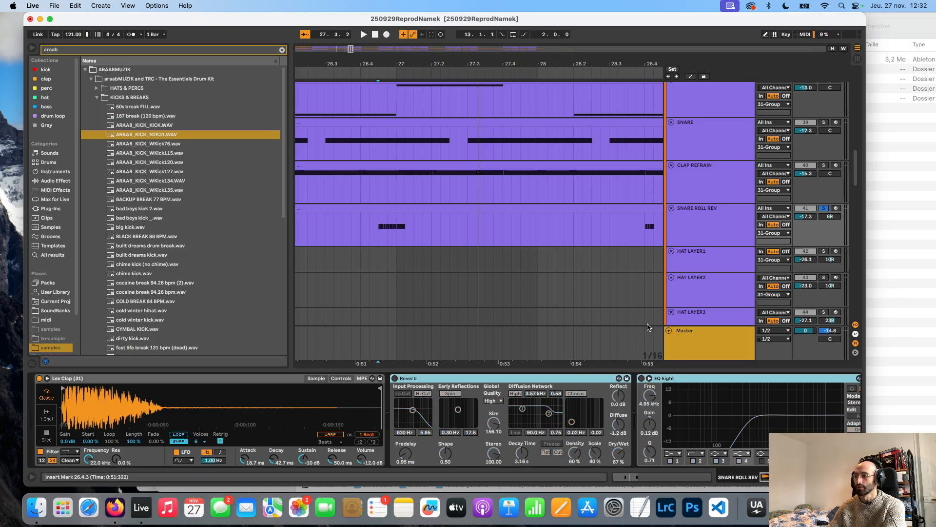
pyautogui.press('space')
pyautogui.click(642, 379)
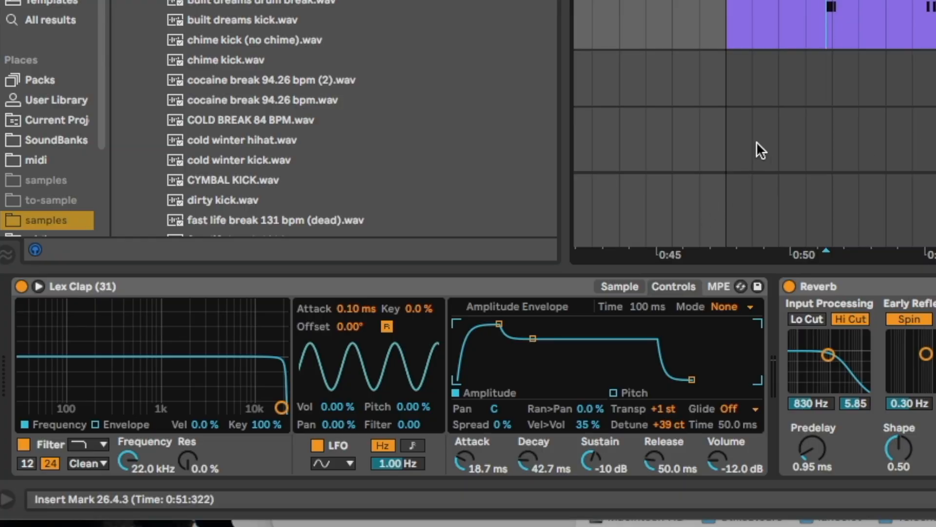
# - Try transposing the Lex Clap (31) sample to 0 st
pyautogui.moveTo(668, 410); pyautogui.dragTo(671, 429)
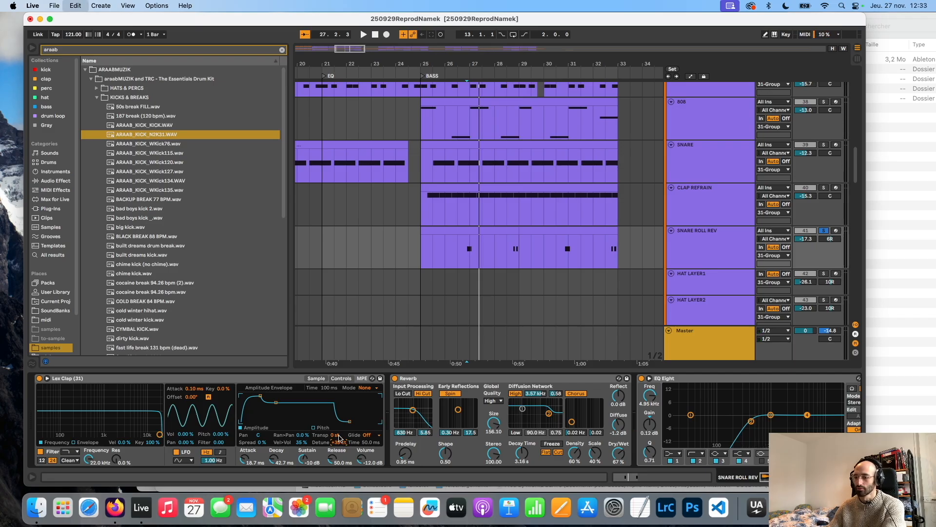
# - Play the full mix from 25.1.1 with no track soloed, looking over the melody and drum tracks
pyautogui.click(421, 246)
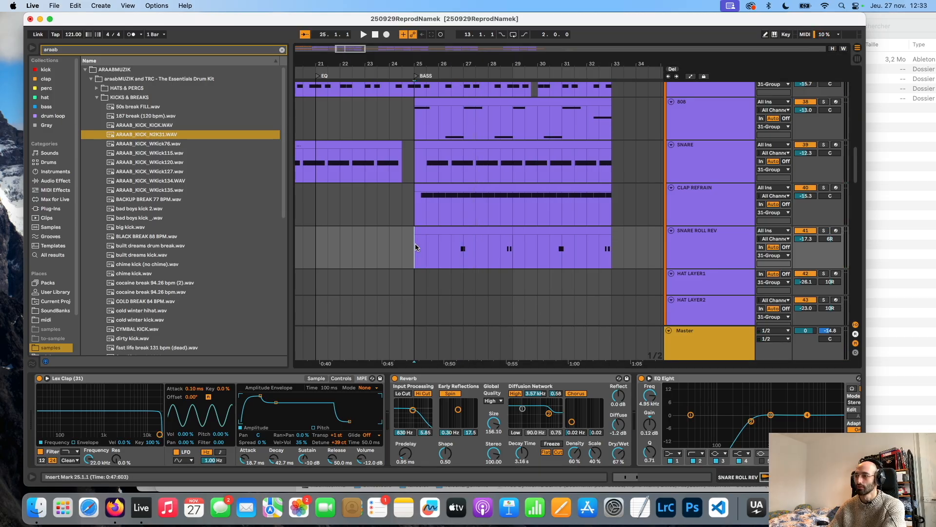
pyautogui.press('space')
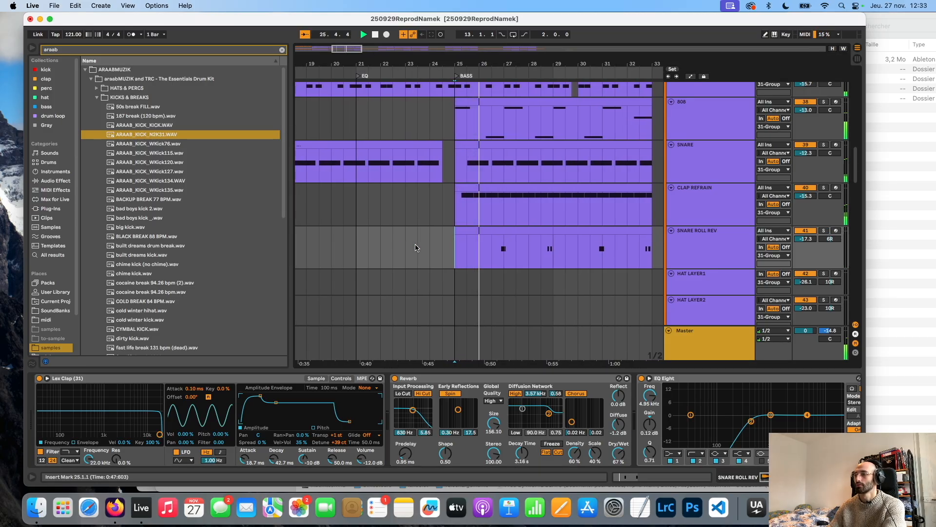
pyautogui.scroll(1, 416, 247)
pyautogui.scroll(10, 416, 247)
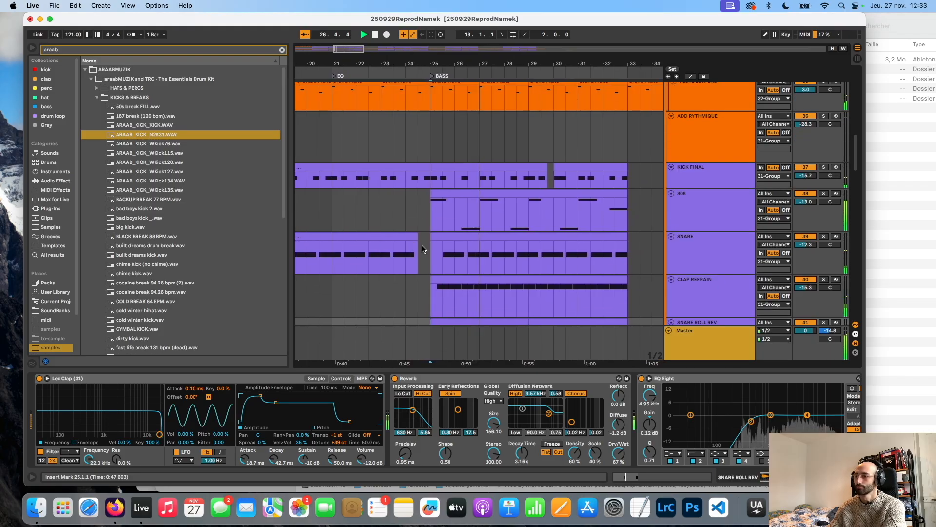
pyautogui.scroll(-2, 521, 239)
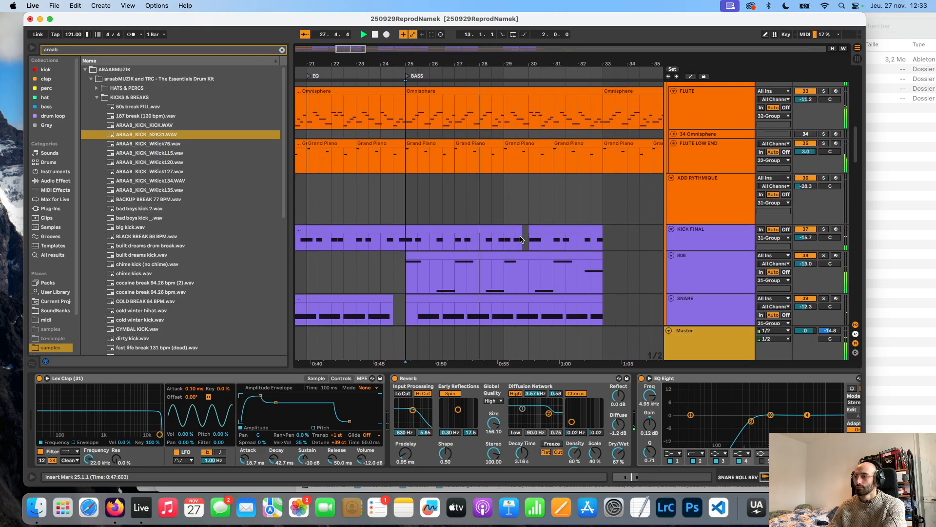
pyautogui.scroll(-11, 507, 237)
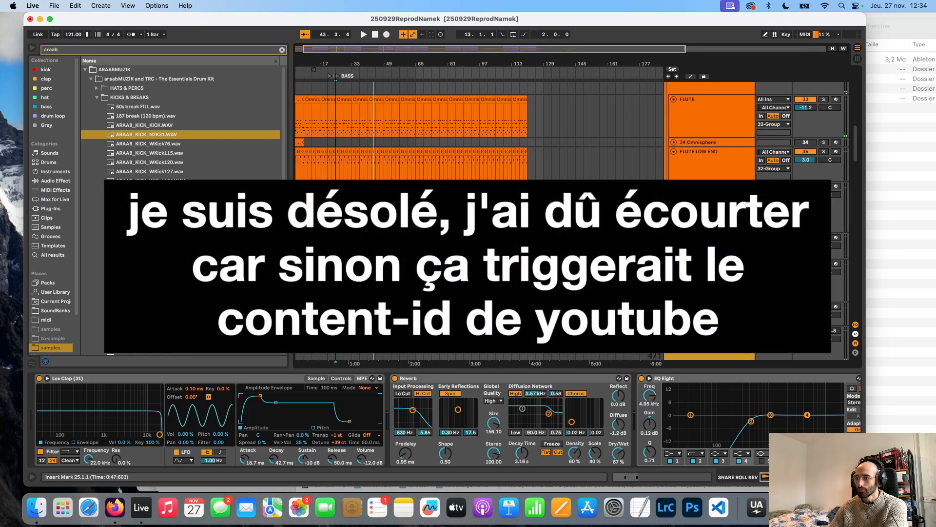
# - Play the CLAP REFRAIN part that starts at 92.3.1 and select its clip ahead of bar 101
pyautogui.scroll(6, 479, 266)
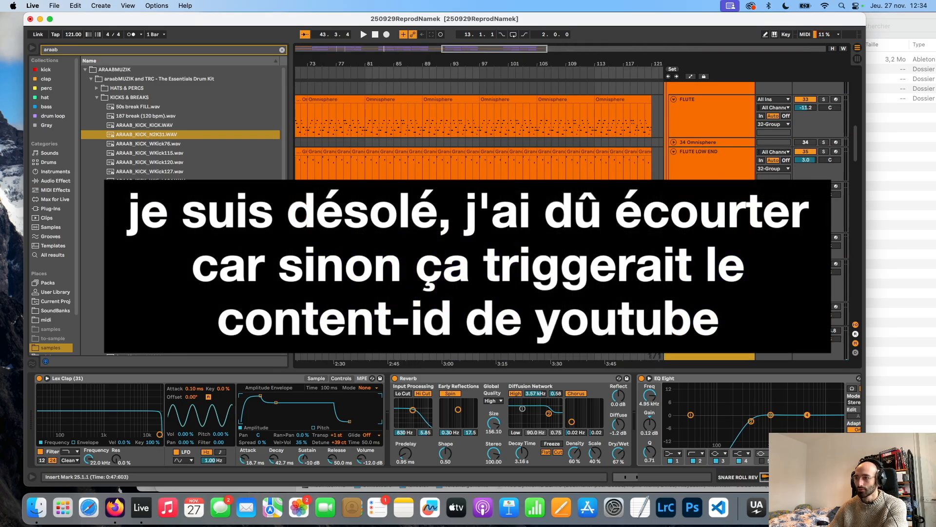
pyautogui.scroll(-10, 479, 267)
pyautogui.click(448, 179)
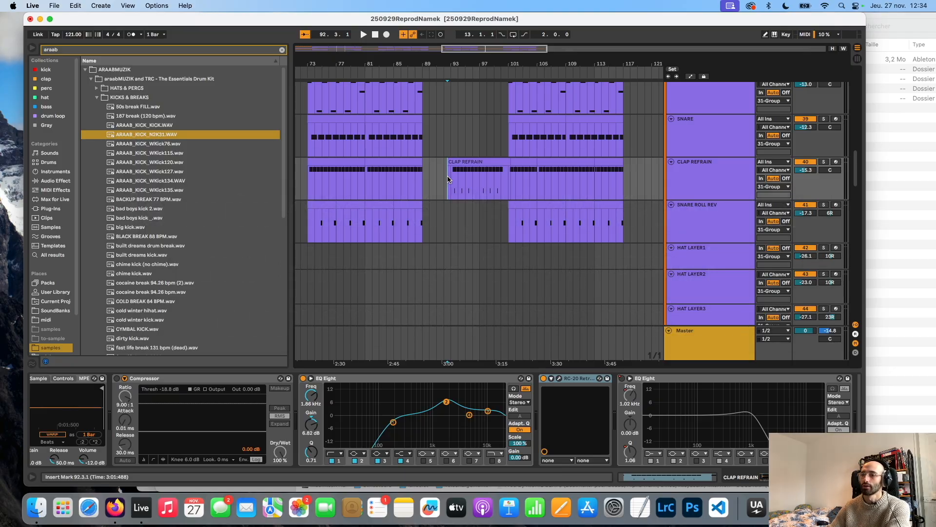
pyautogui.press('space')
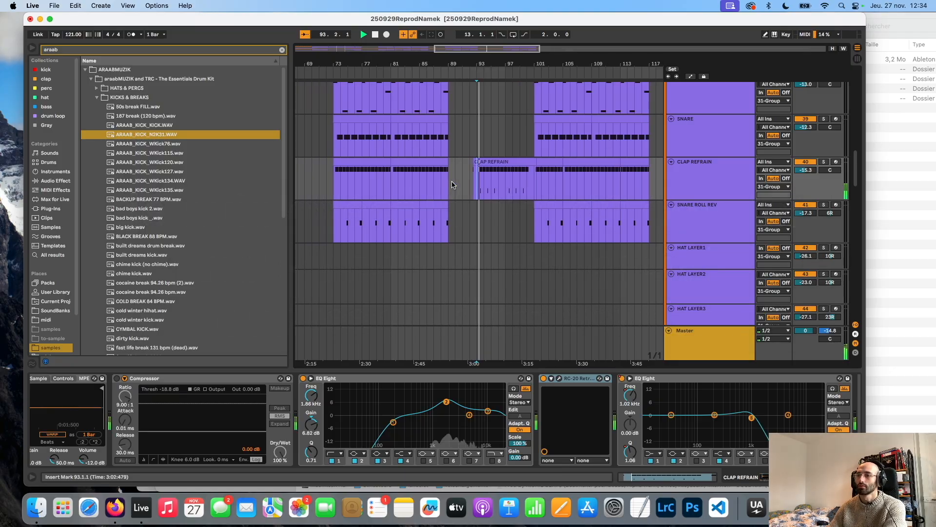
pyautogui.click(493, 184)
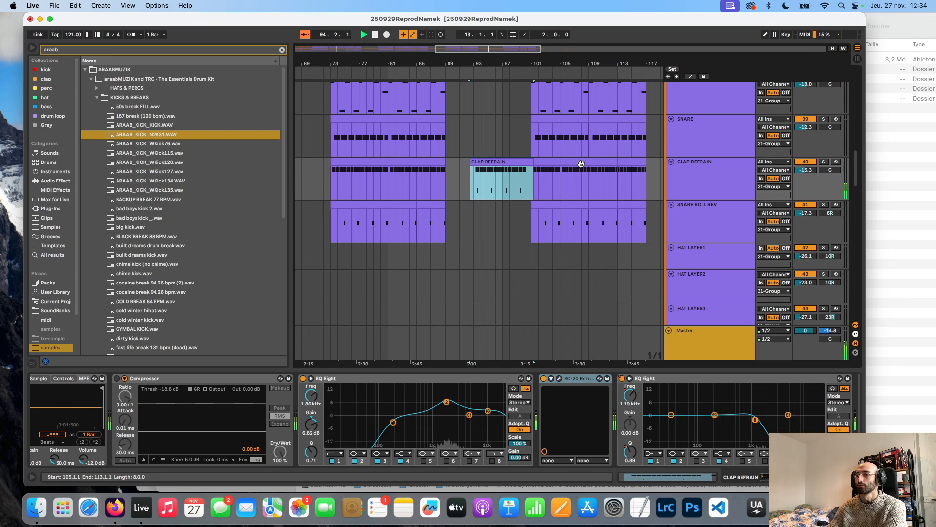
# - Check the CLAP REFRAIN clip's contents and return to its effect chain while the part plays up to bar 101
pyautogui.hotkey('shift', 'Tab')
pyautogui.hotkey('shift', 'Tab')
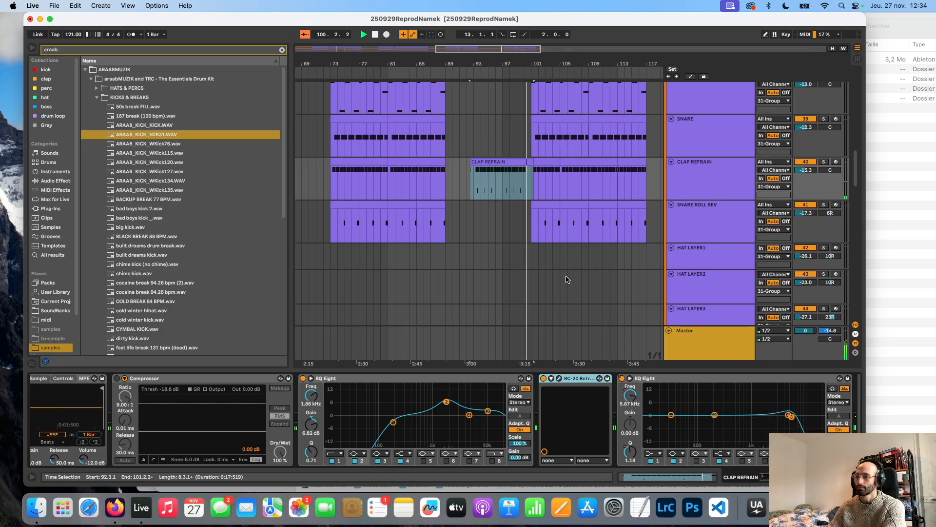
# - Locate the REVERSE VOX clip ahead of bar 101 and play the full mix from 99.3.1
pyautogui.scroll(-5, 548, 260)
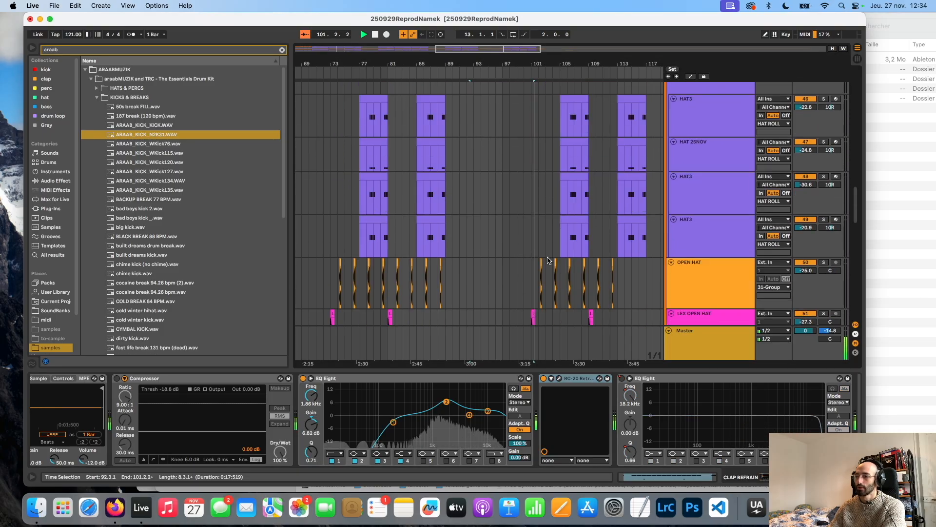
pyautogui.scroll(-4, 547, 251)
pyautogui.scroll(5, 529, 172)
pyautogui.scroll(-8, 521, 168)
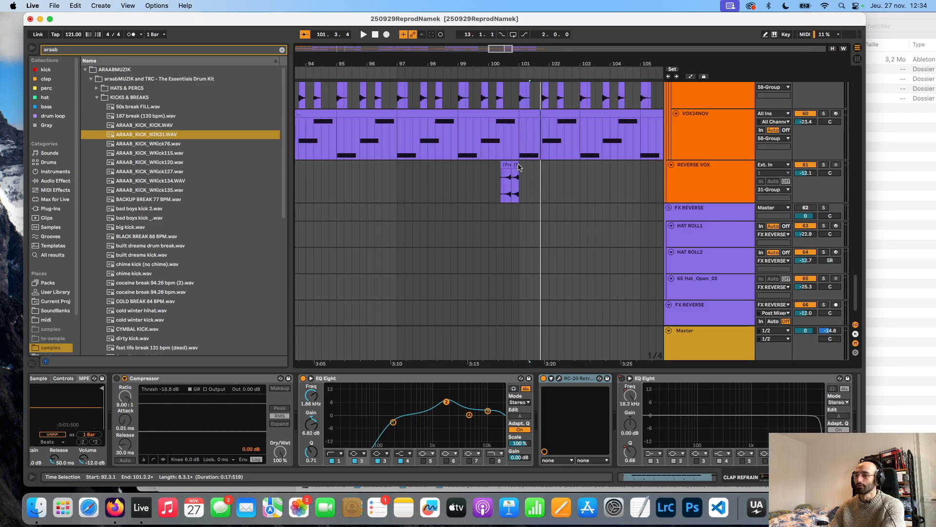
pyautogui.scroll(2, 494, 252)
pyautogui.click(498, 265)
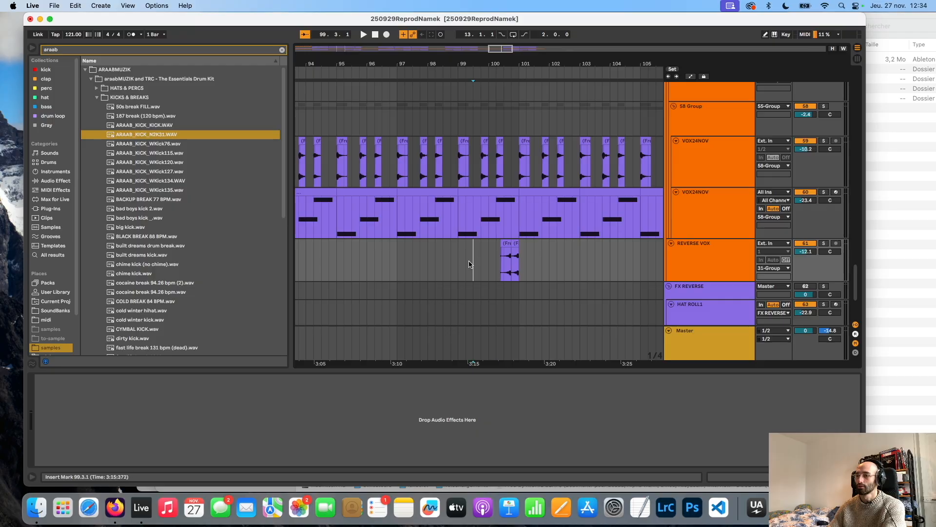
pyautogui.press('space')
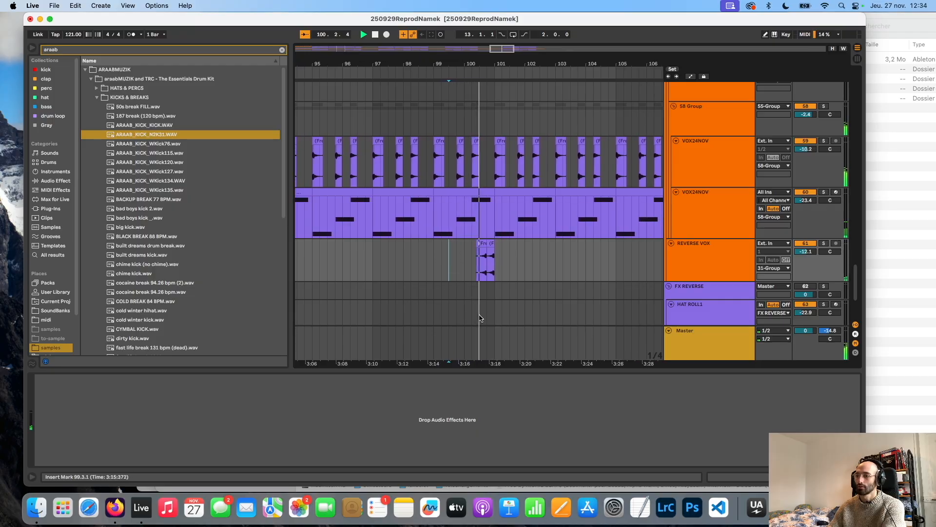
# - Try soloing the original Namek reference track, stop playback, and look over the flute, kick and 808 tracks
pyautogui.scroll(10, 520, 273)
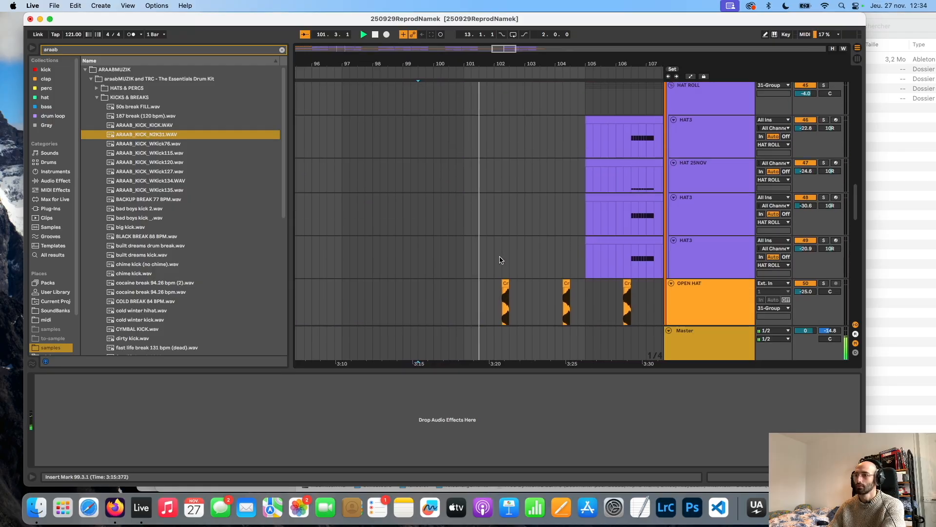
pyautogui.scroll(10, 500, 260)
pyautogui.click(824, 117)
pyautogui.press('space')
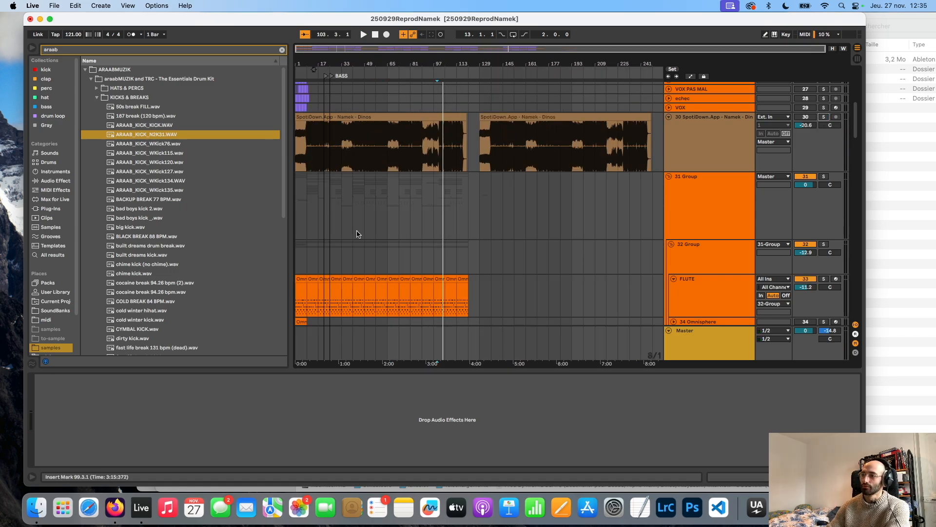
pyautogui.scroll(-5, 441, 243)
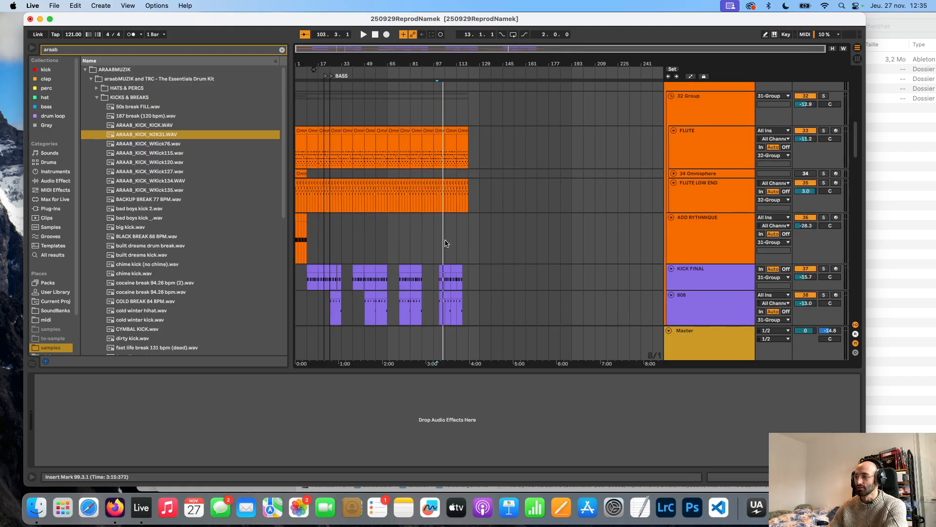